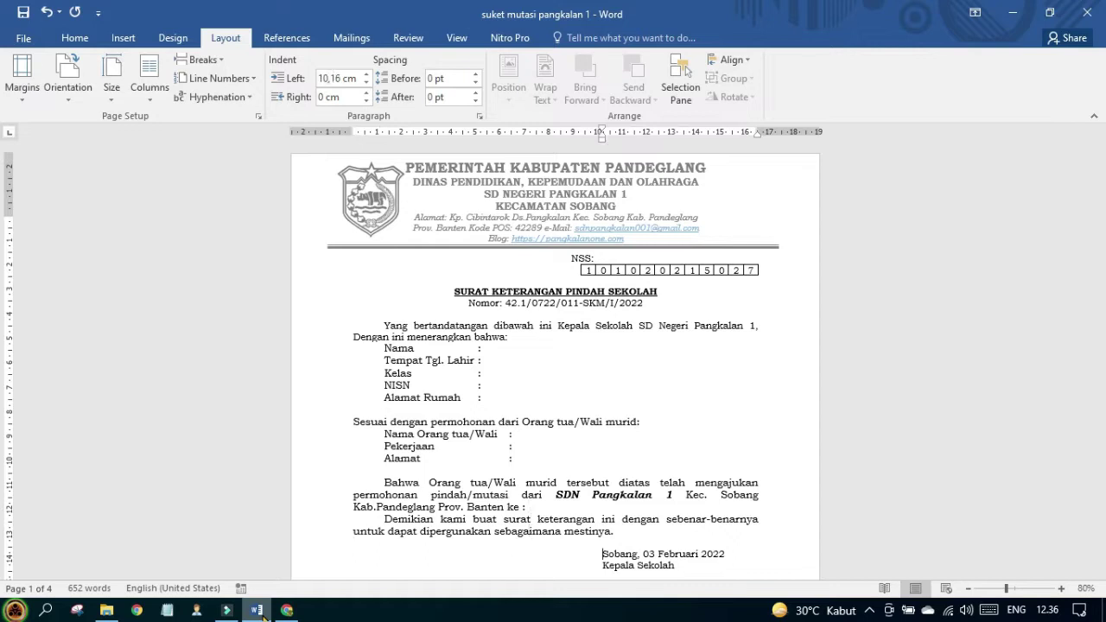
{"action": "left_click", "coordinate": [513, 523]}
{"action": "key", "text": "Up"}
{"action": "key", "text": "Up"}
{"action": "key", "text": "Up"}
{"action": "key", "text": "Up"}
{"action": "left_click", "coordinate": [12, 612]}
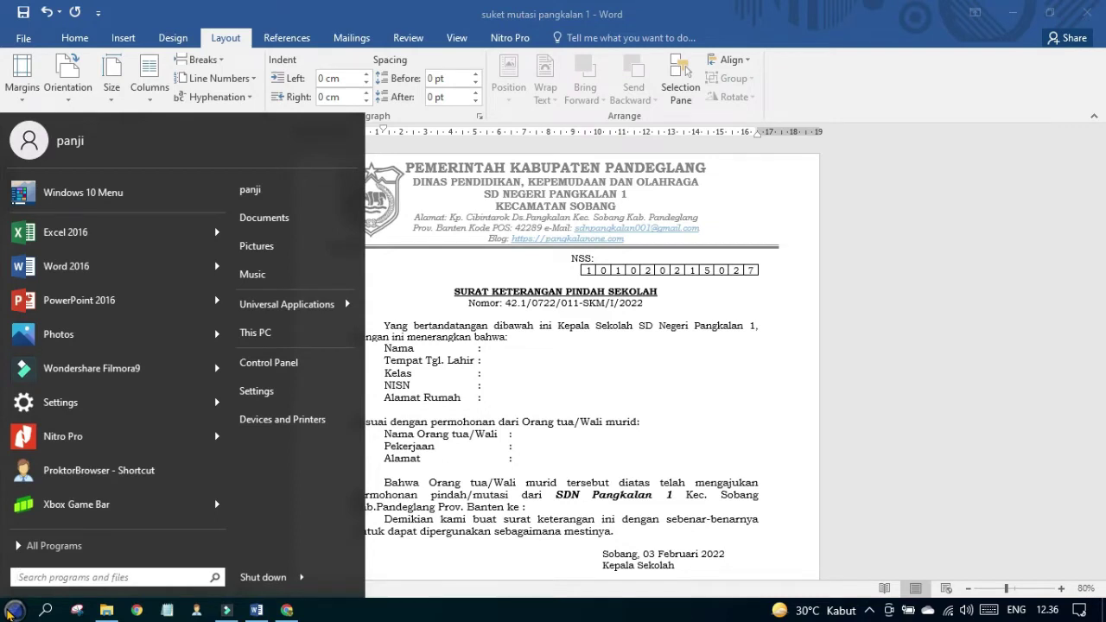
{"action": "left_click", "coordinate": [518, 358]}
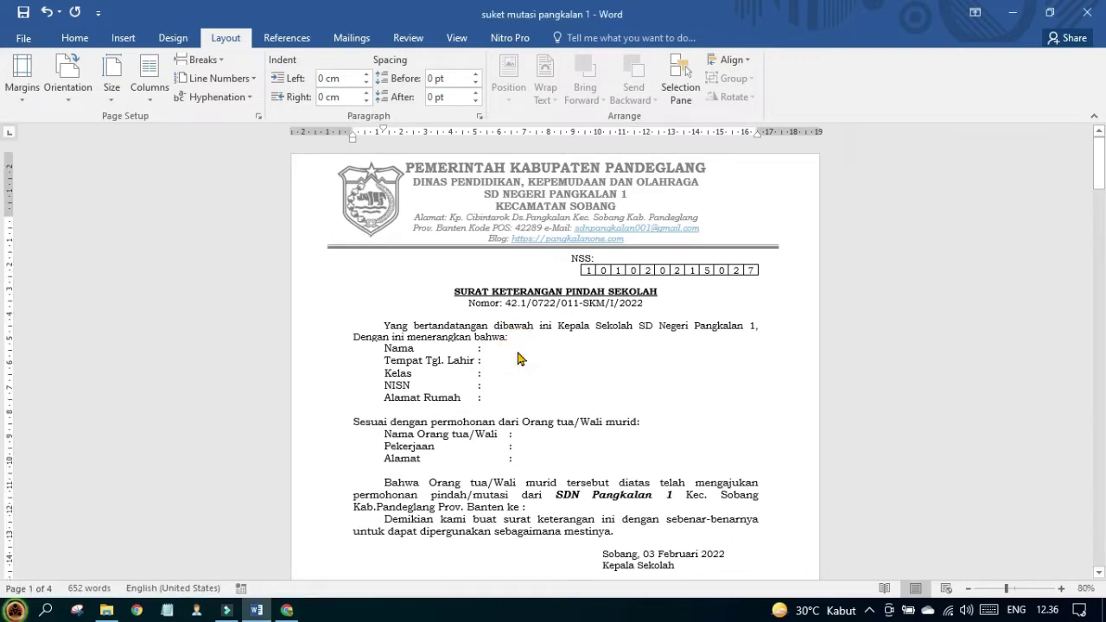
{"action": "key", "text": "alt+Tab"}
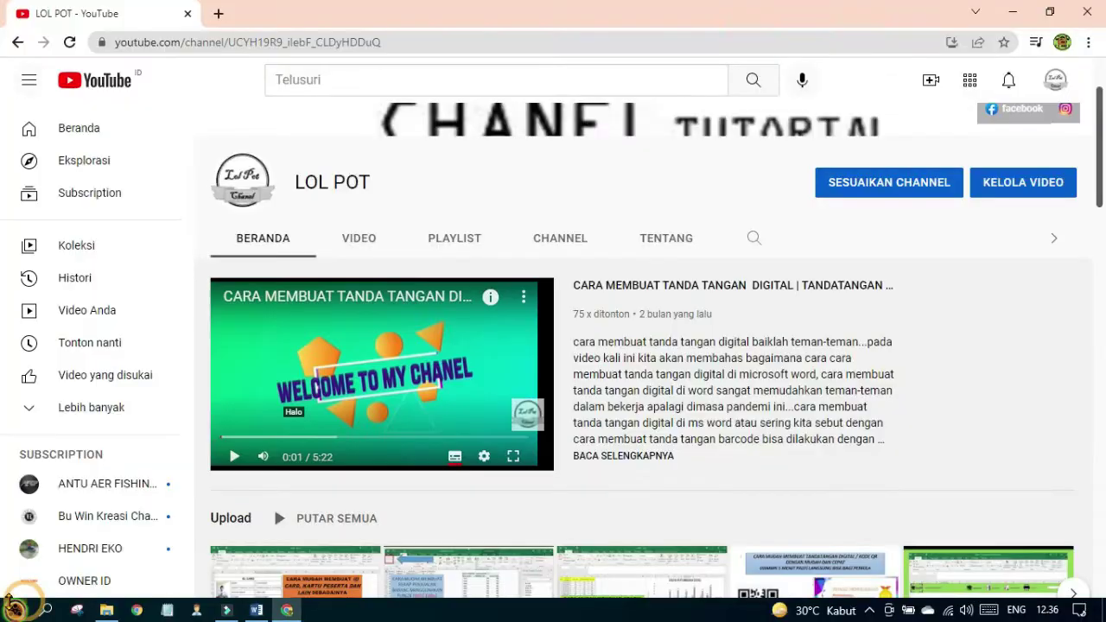
- Open Excel 2016 and create a blank workbook
{"action": "left_click", "coordinate": [15, 610]}
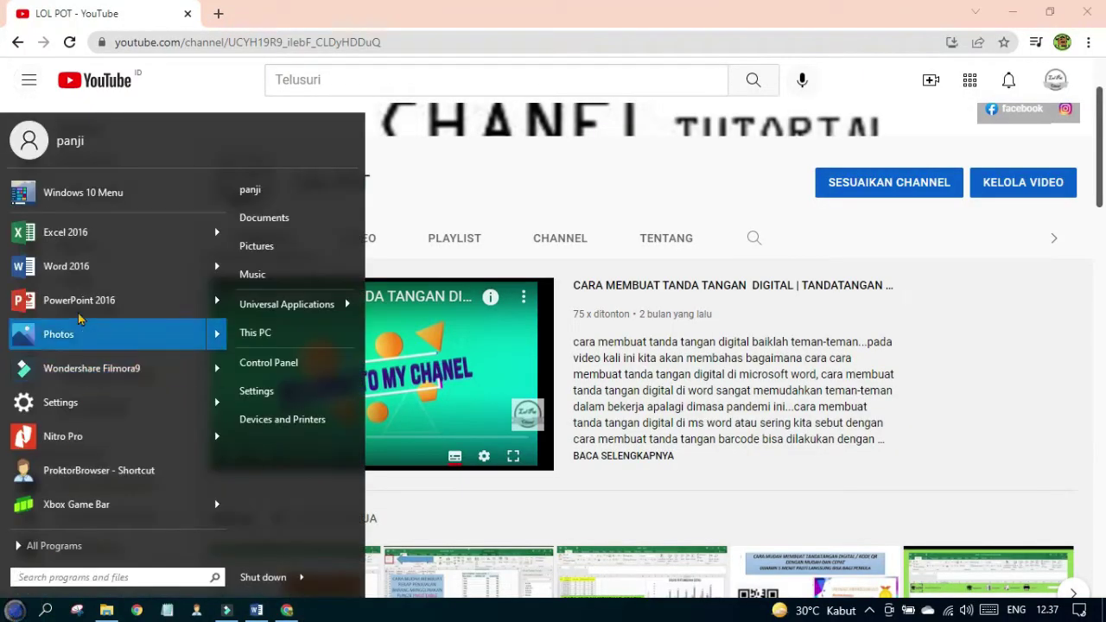
{"action": "left_click", "coordinate": [84, 233]}
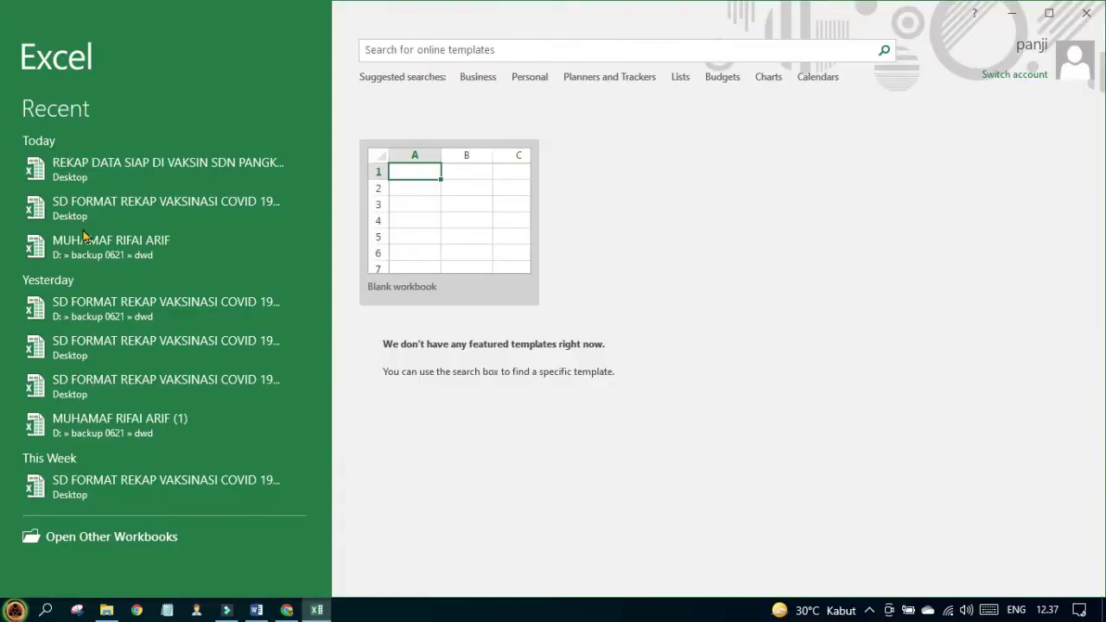
{"action": "key", "text": "Return"}
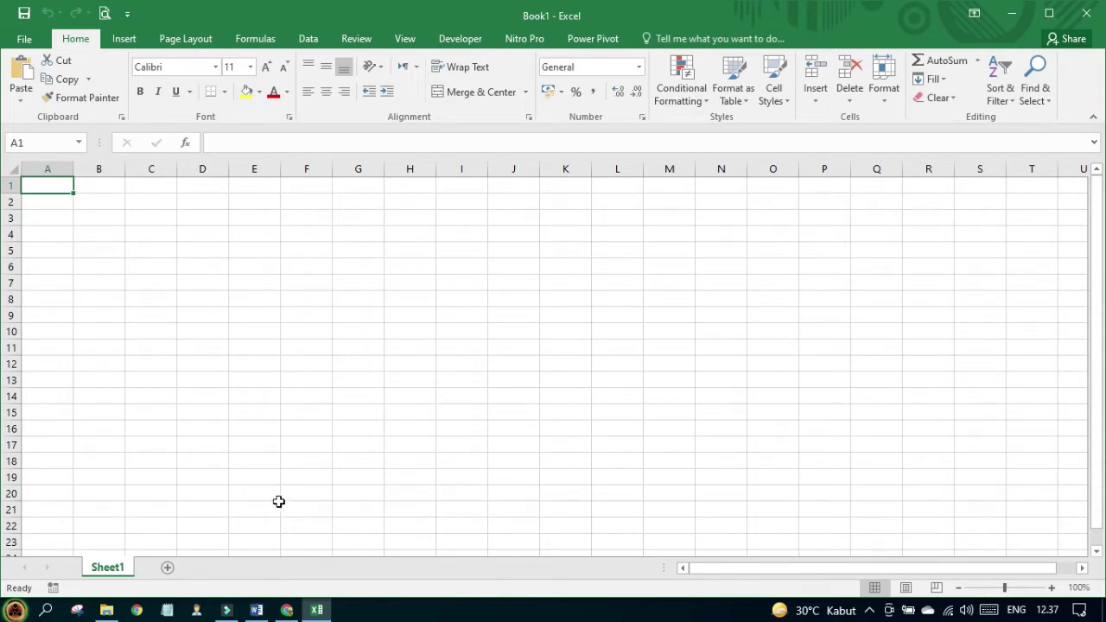
- Enter the column headers "no" in A1 and "nama" in B1 of the blank Excel worksheet
{"action": "left_click", "coordinate": [256, 609]}
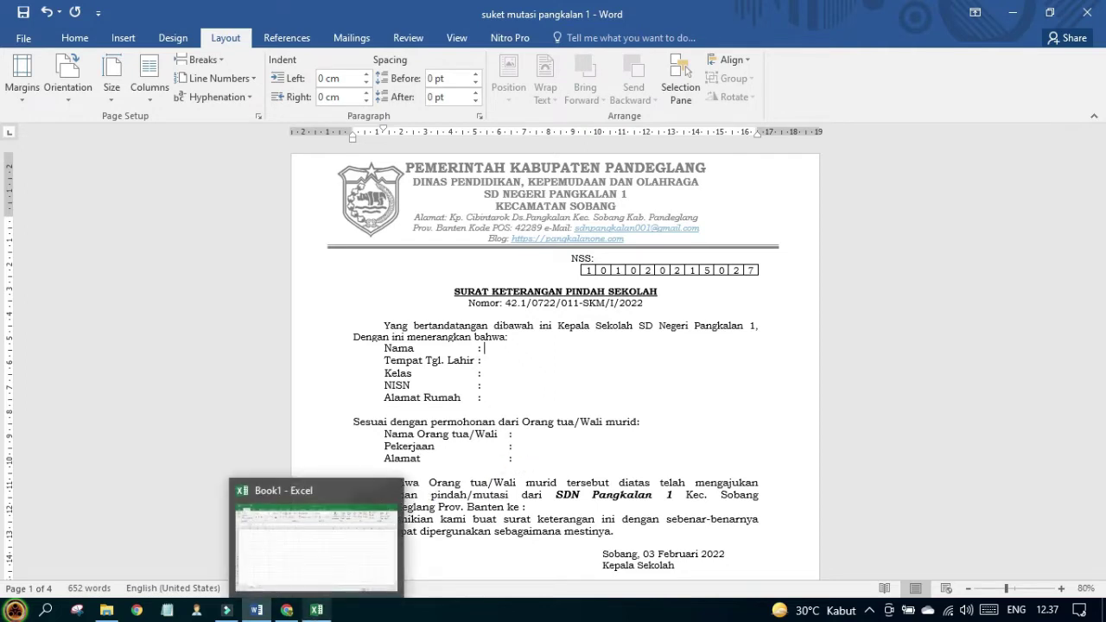
{"action": "left_click", "coordinate": [316, 610]}
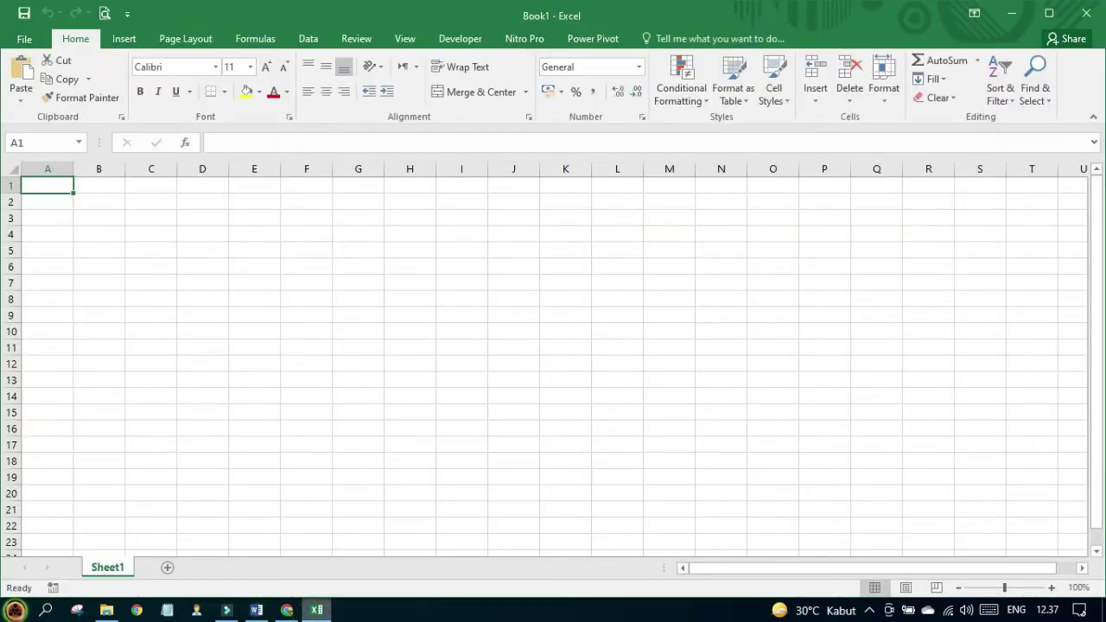
{"action": "type", "text": "N"}
{"action": "key", "text": "BackSpace"}
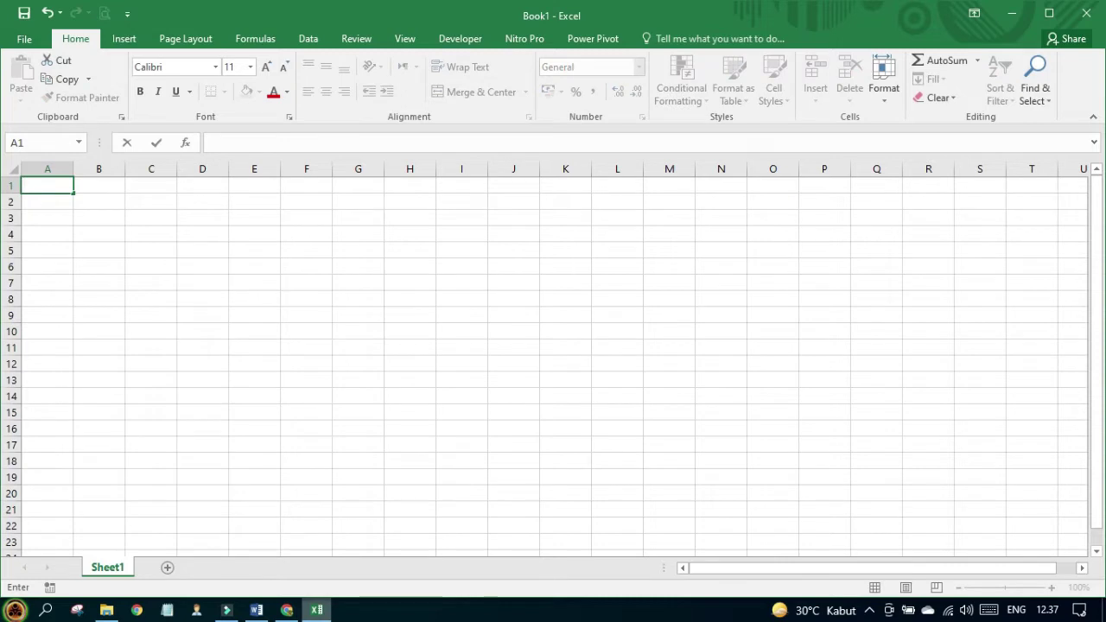
{"action": "type", "text": "no"}
{"action": "key", "text": "Tab"}
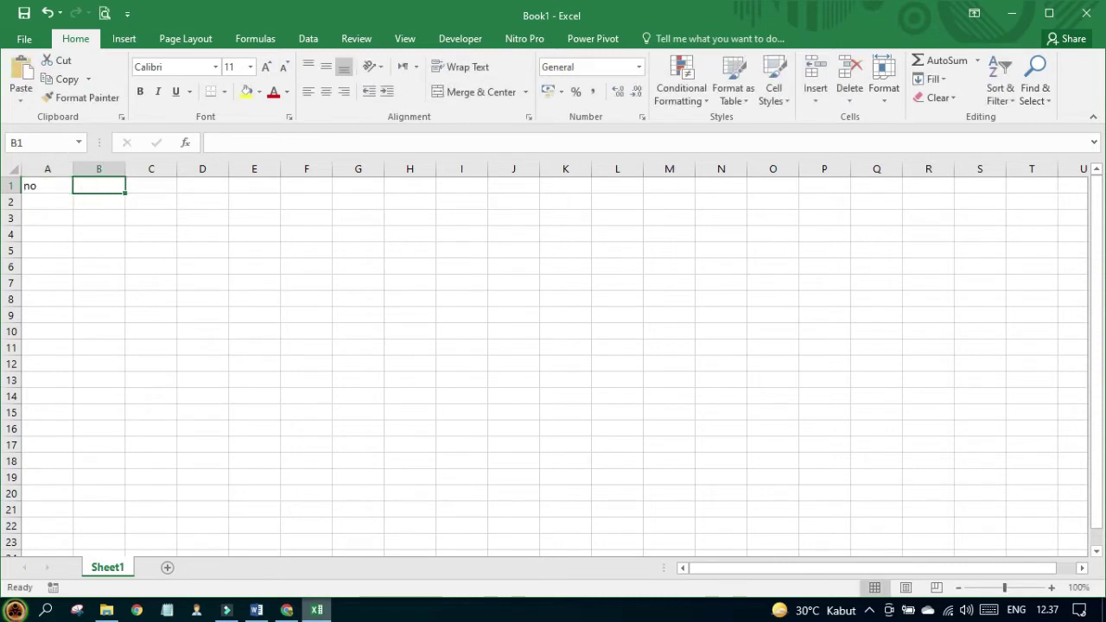
{"action": "type", "text": "nama"}
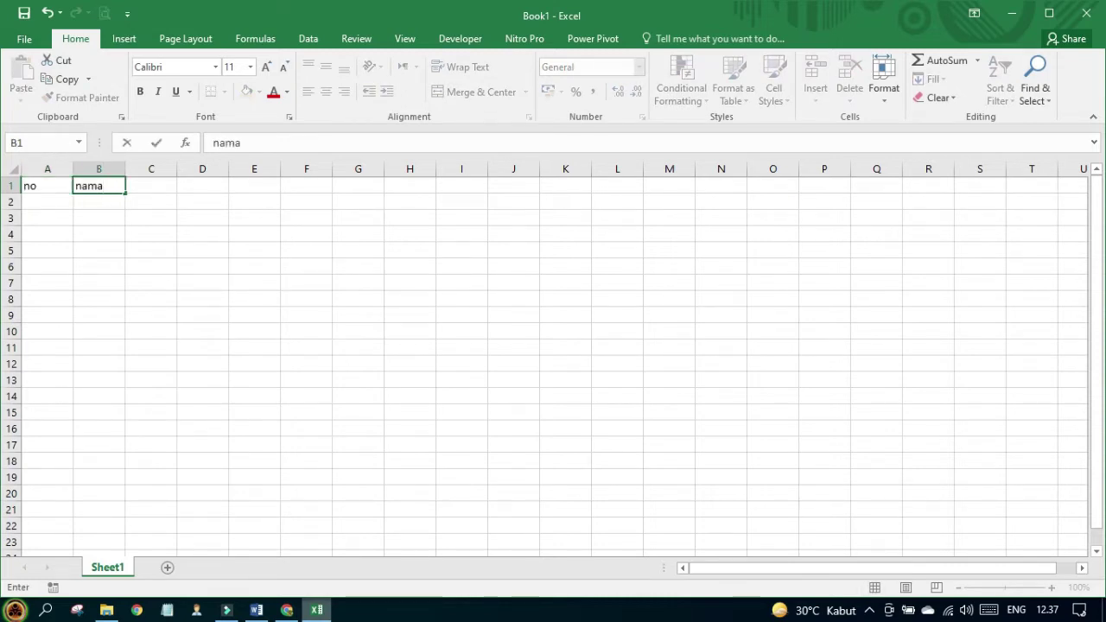
- Shrink the Word letter's window and narrow the Excel window so both documents are visible side by side
{"action": "left_click", "coordinate": [256, 610]}
{"action": "left_click", "coordinate": [1049, 20]}
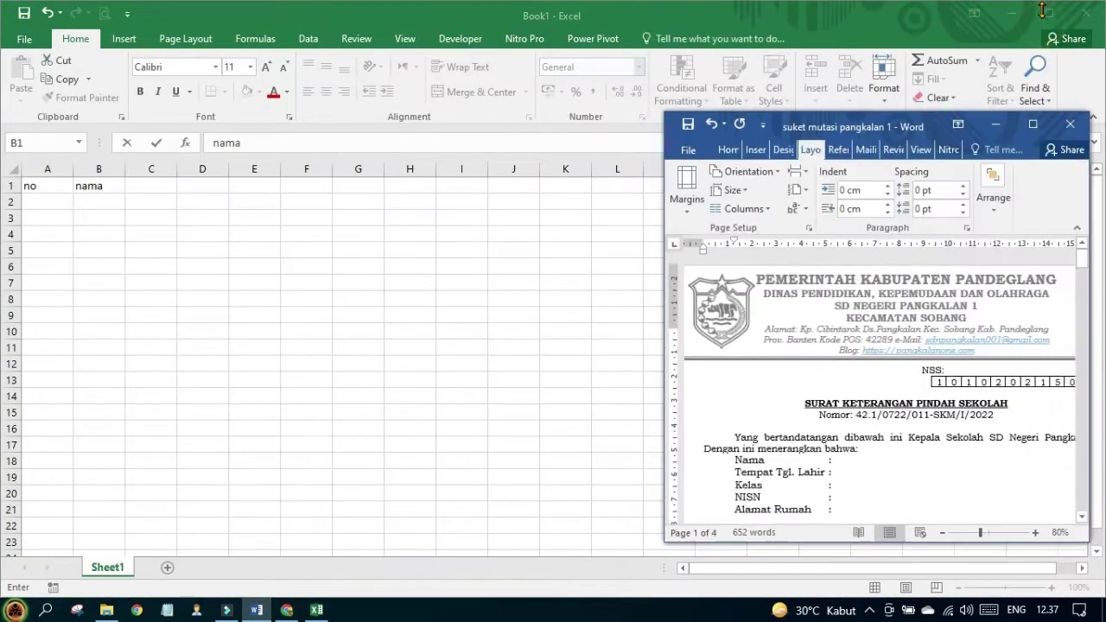
{"action": "left_click", "coordinate": [1048, 24]}
{"action": "left_click", "coordinate": [1049, 22]}
{"action": "left_click_drag", "start_coordinate": [1097, 269], "coordinate": [636, 247]}
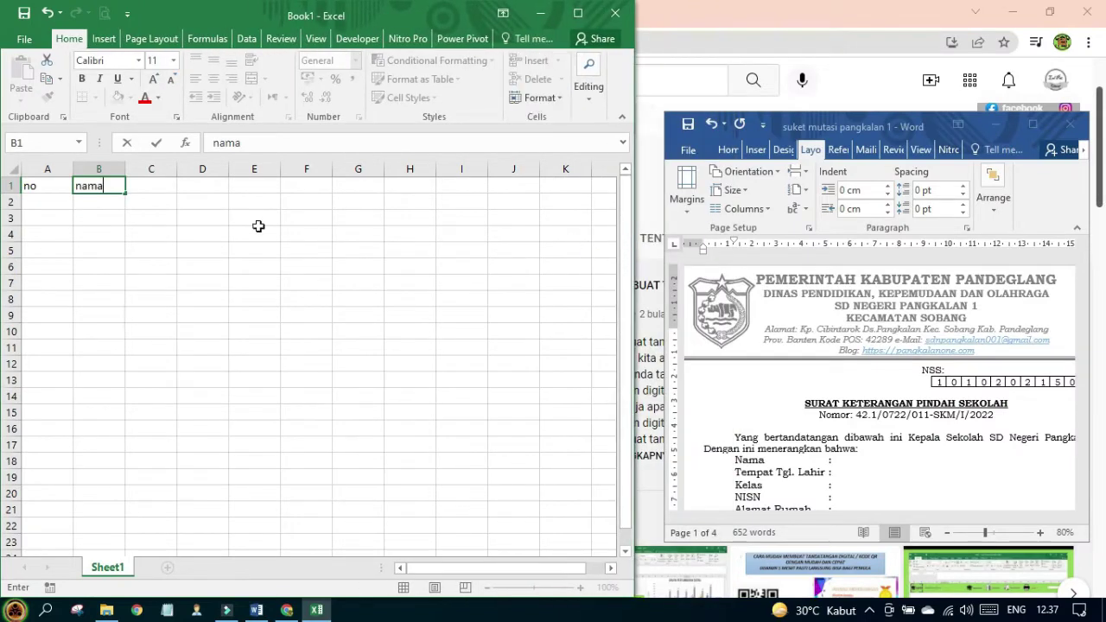
- Complete the "nama" header and enter "tempat tgl lahir" as the header in C1
{"action": "left_click", "coordinate": [133, 212]}
{"action": "left_click", "coordinate": [84, 186]}
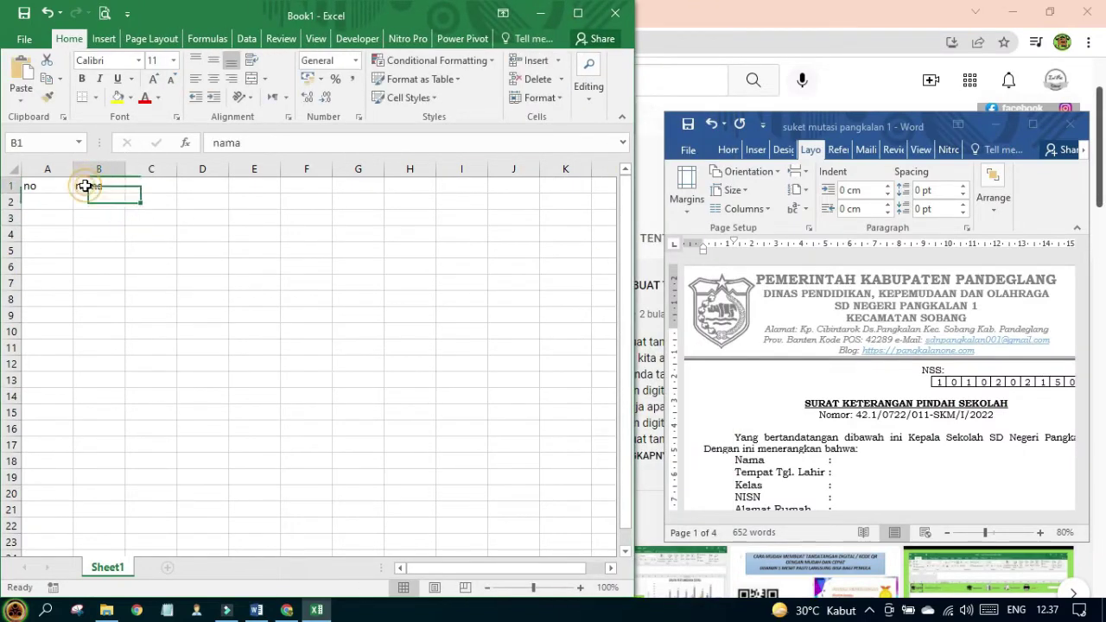
{"action": "left_click", "coordinate": [143, 187]}
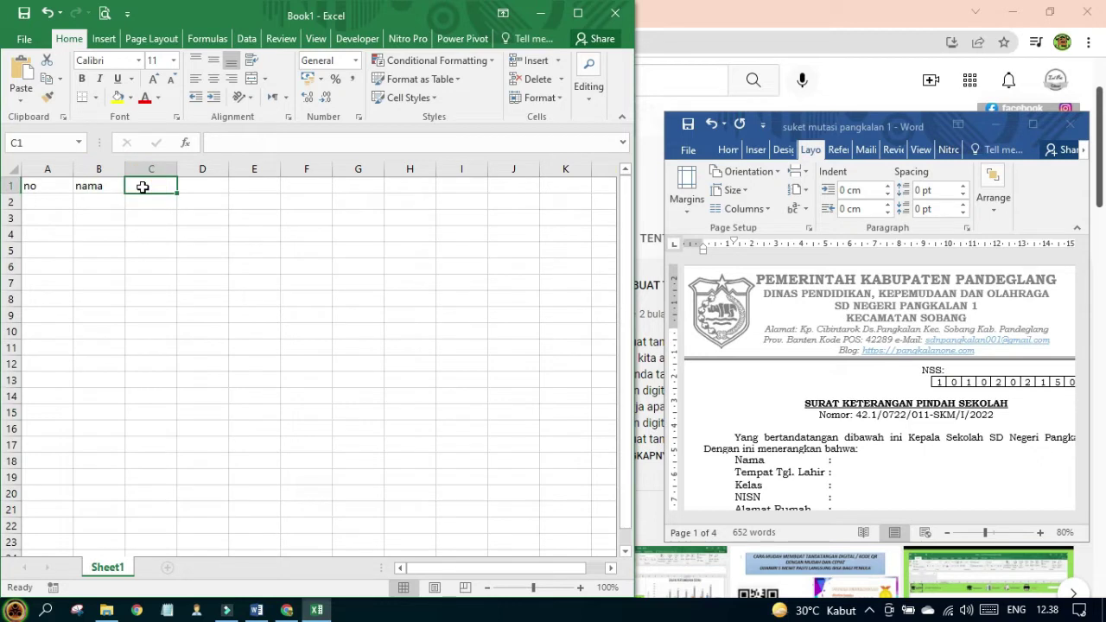
{"action": "type", "text": "tempat tag"}
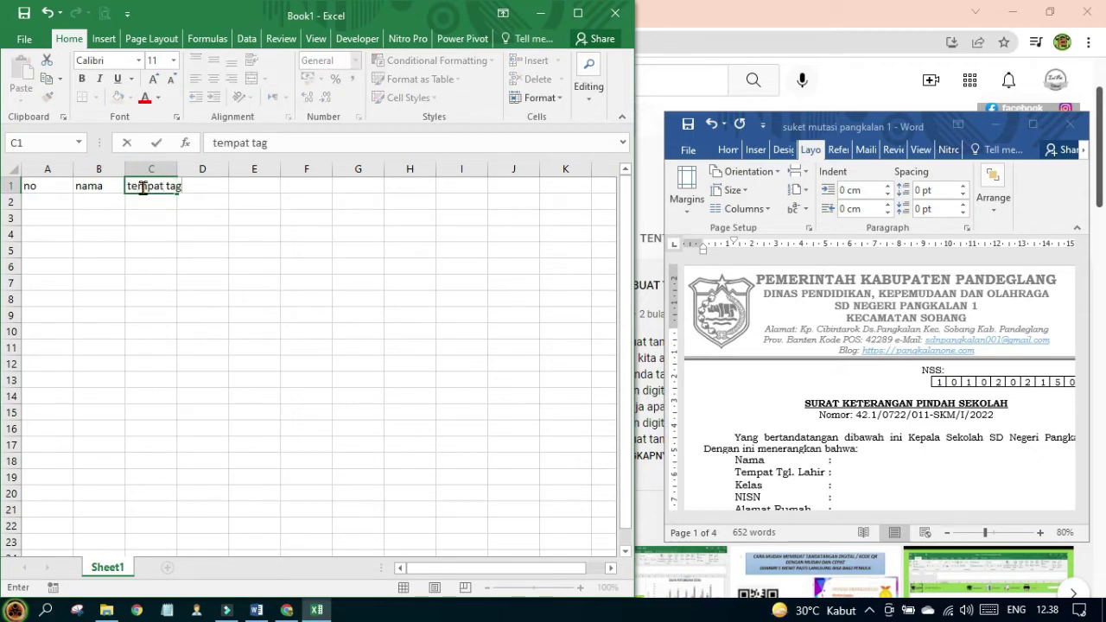
{"action": "key", "text": "BackSpace"}
{"action": "key", "text": "BackSpace"}
{"action": "type", "text": "gl lahir"}
{"action": "key", "text": "Tab"}
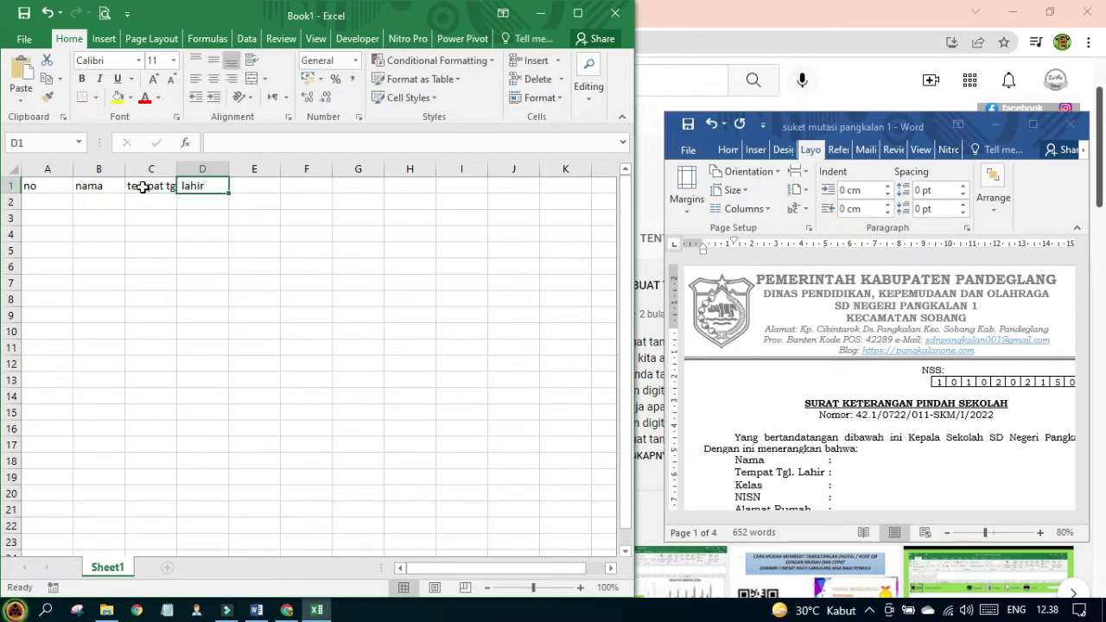
- Enter the headers "kelas" in D1, "NISN" in E1 and "ALAMAT RUMAH" in F1
{"action": "type", "text": "kelas"}
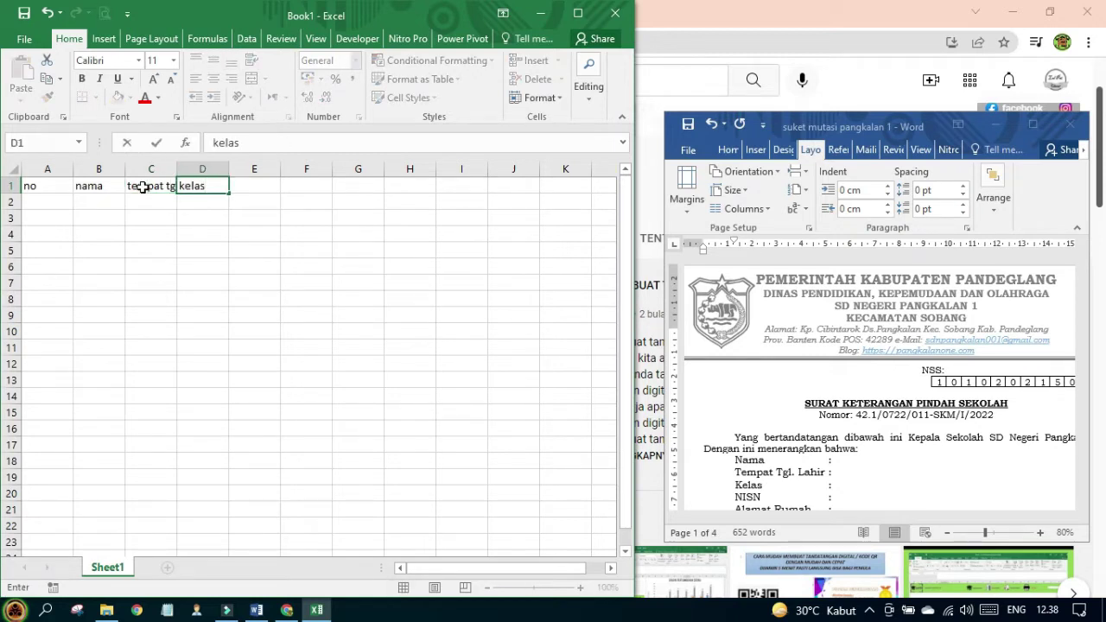
{"action": "key", "text": "Tab"}
{"action": "type", "text": "NISN"}
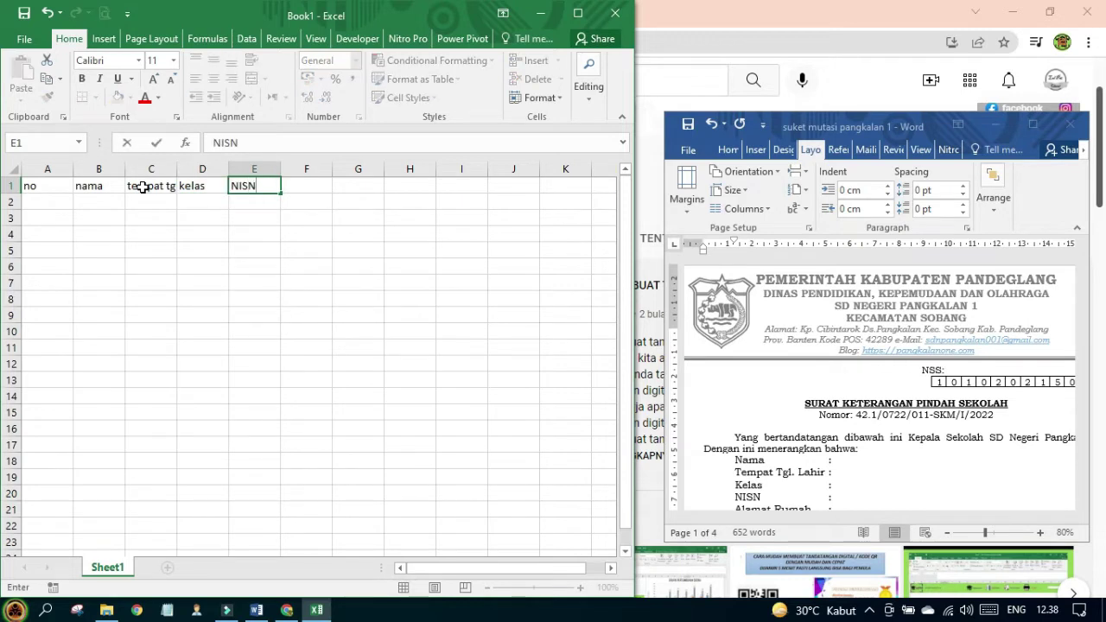
{"action": "key", "text": "Tab"}
{"action": "type", "text": "ALAMAT"}
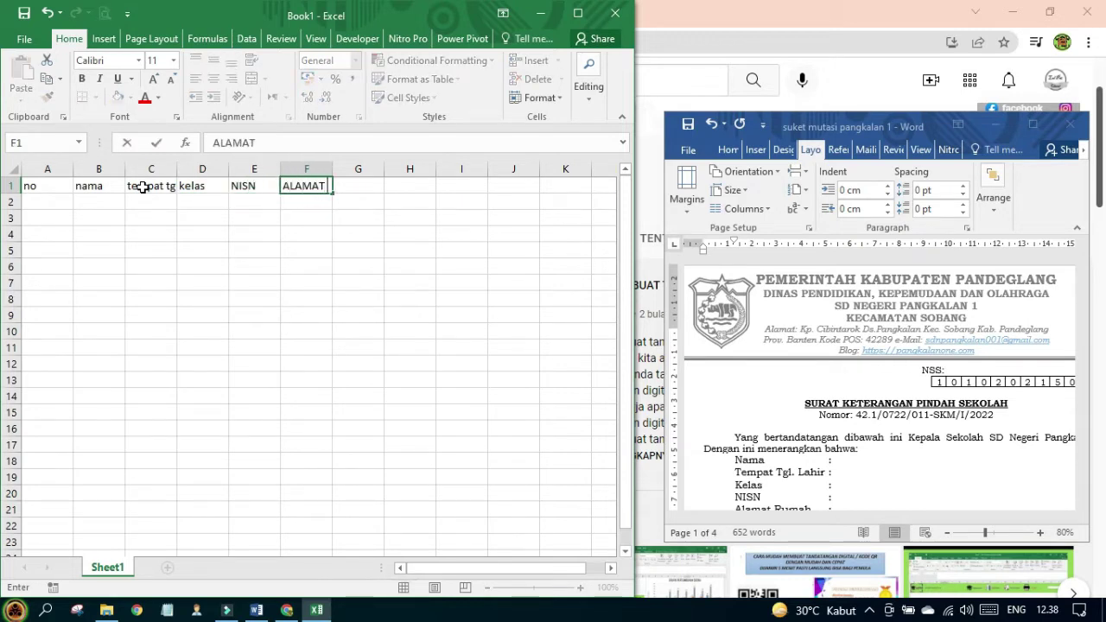
{"action": "type", "text": " RUMAH"}
{"action": "key", "text": "Tab"}
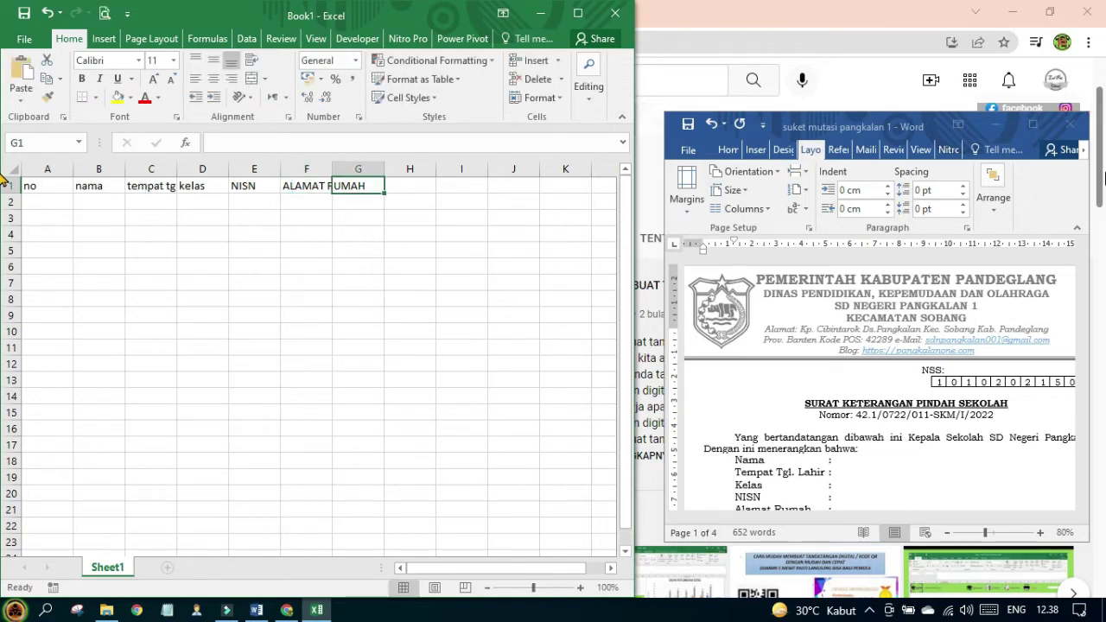
- Check the parent fields in the Word letter and enter the header "NAMA ORANG TUA WALI" in G1 of the Excel sheet
{"action": "left_click", "coordinate": [285, 610]}
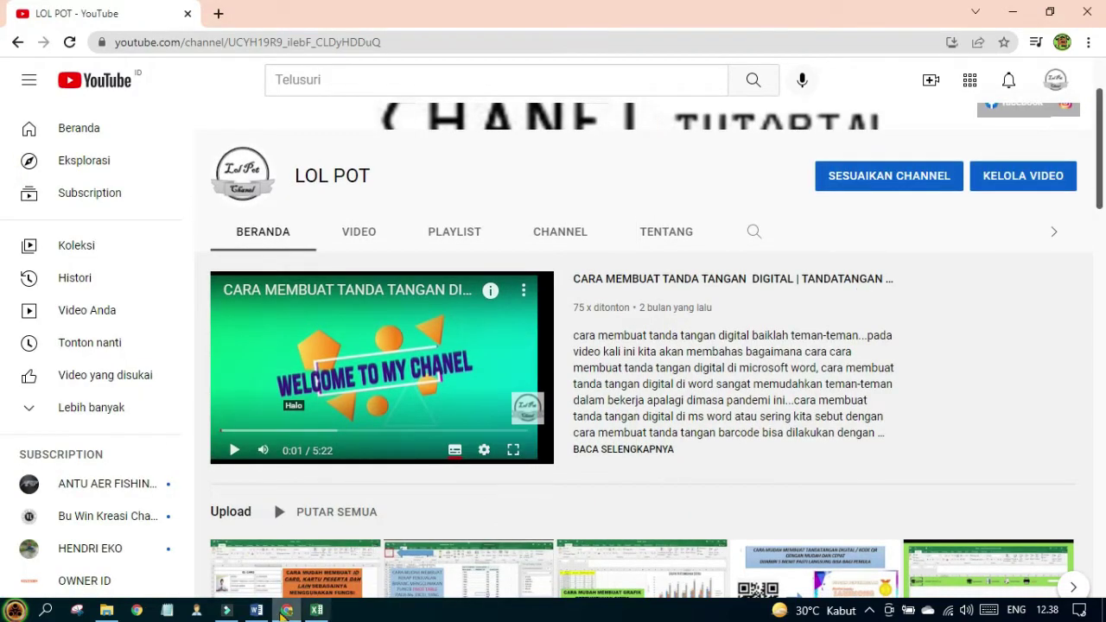
{"action": "left_click", "coordinate": [256, 609]}
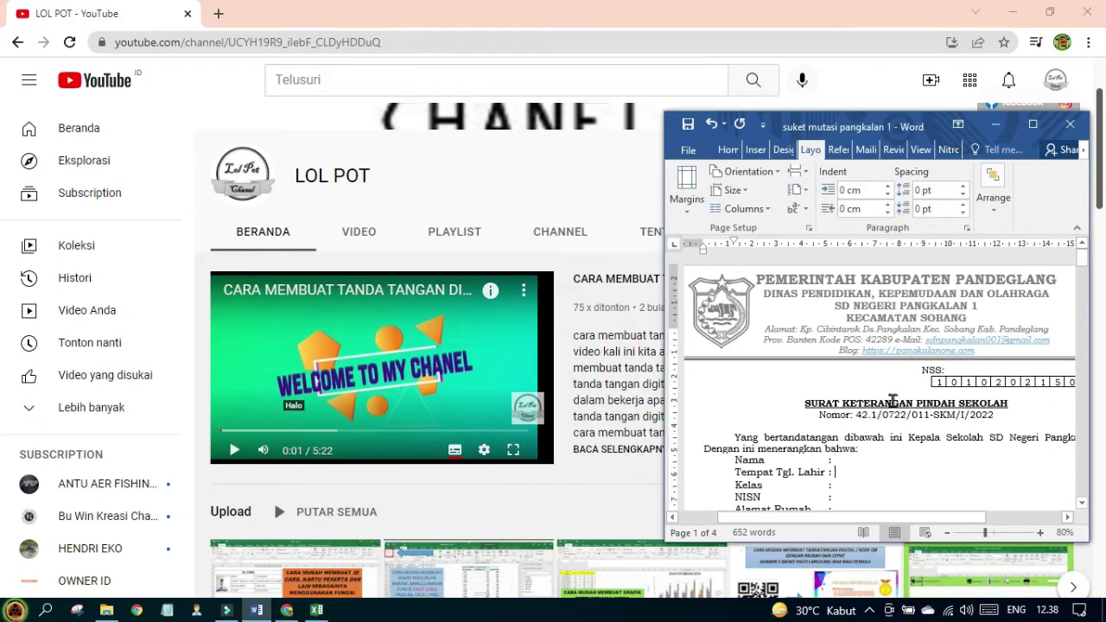
{"action": "scroll", "coordinate": [892, 399], "scroll_direction": "down", "scroll_amount": 4}
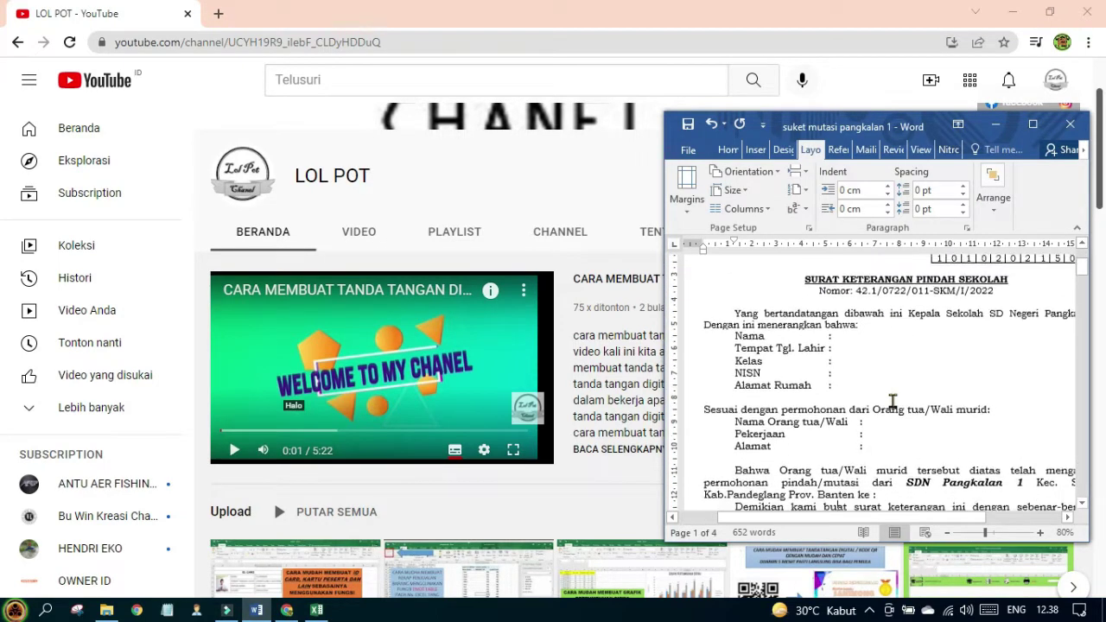
{"action": "scroll", "coordinate": [893, 399], "scroll_direction": "down", "scroll_amount": 1}
{"action": "left_click", "coordinate": [311, 611]}
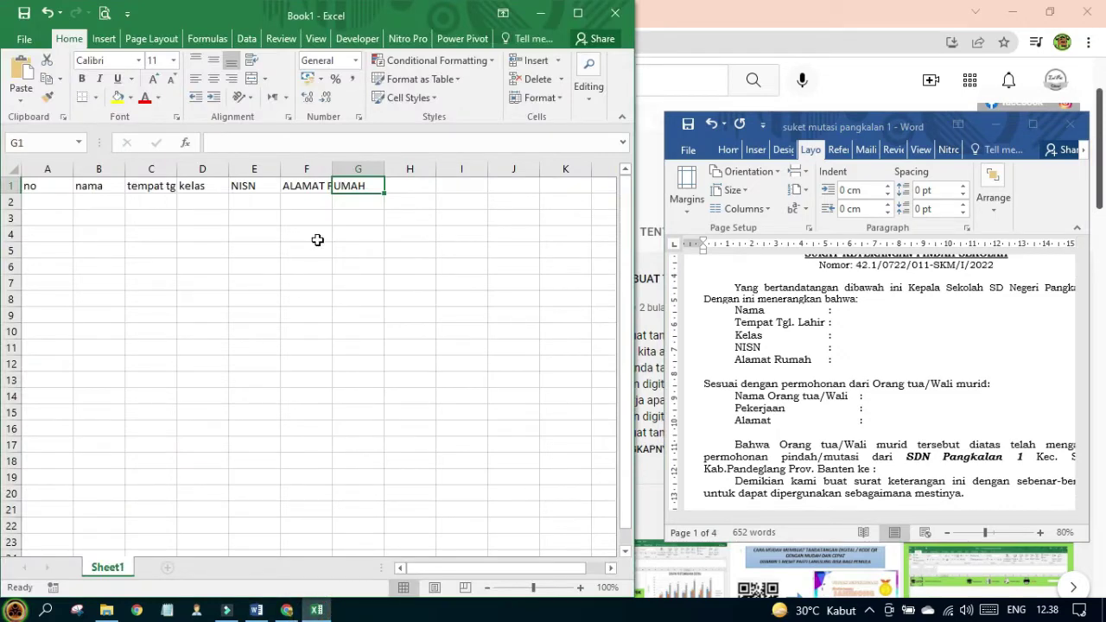
{"action": "type", "text": "NAMA ORANG "}
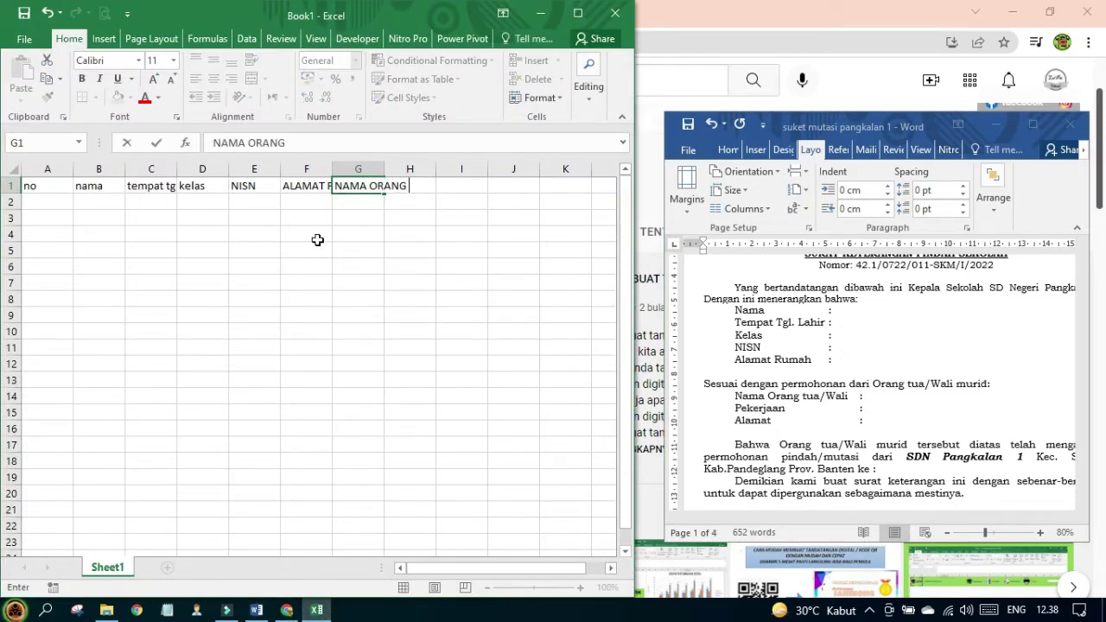
{"action": "type", "text": "TUA WALI"}
{"action": "key", "text": "Return"}
{"action": "type", "text": "PEKER"}
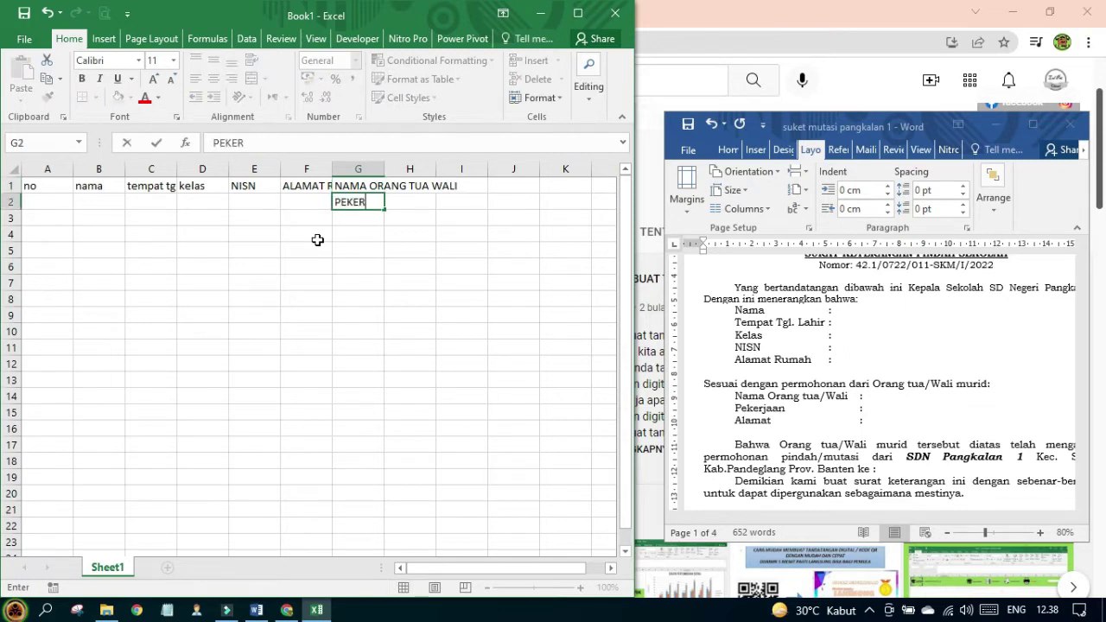
{"action": "type", "text": "JAAN"}
{"action": "key", "text": "BackSpace"}
{"action": "key", "text": "Return"}
{"action": "key", "text": "Up"}
{"action": "key", "text": "Up"}
{"action": "key", "text": "Down"}
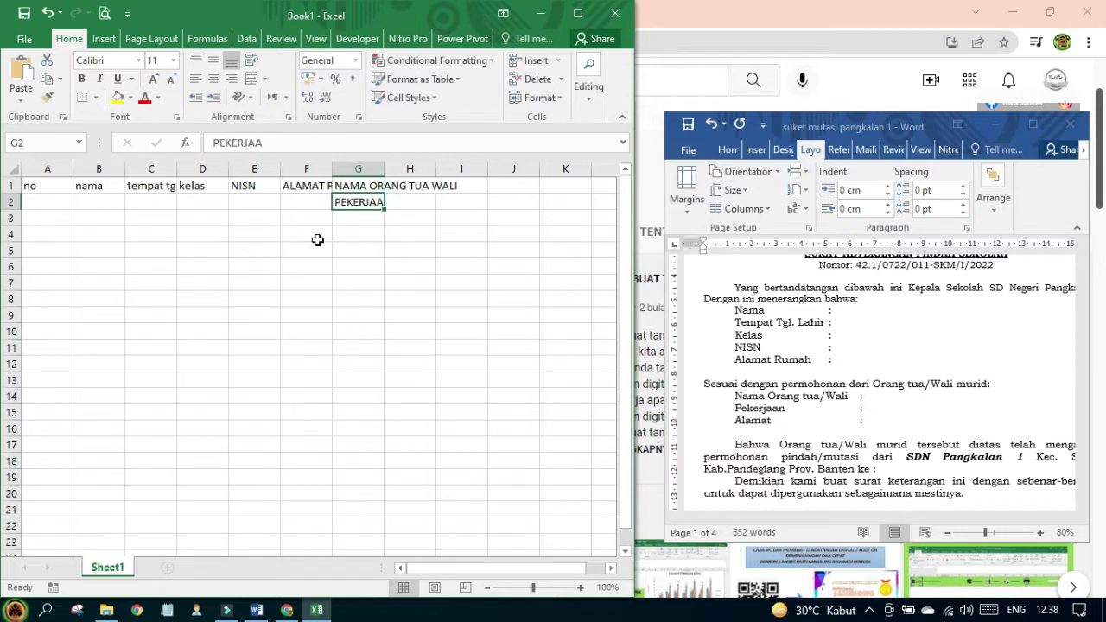
{"action": "key", "text": "Delete"}
- Enter the headers "PEKERJAAN" in H1 and "ALAMAT ORANG TUA WALI" in I1
{"action": "key", "text": "Right"}
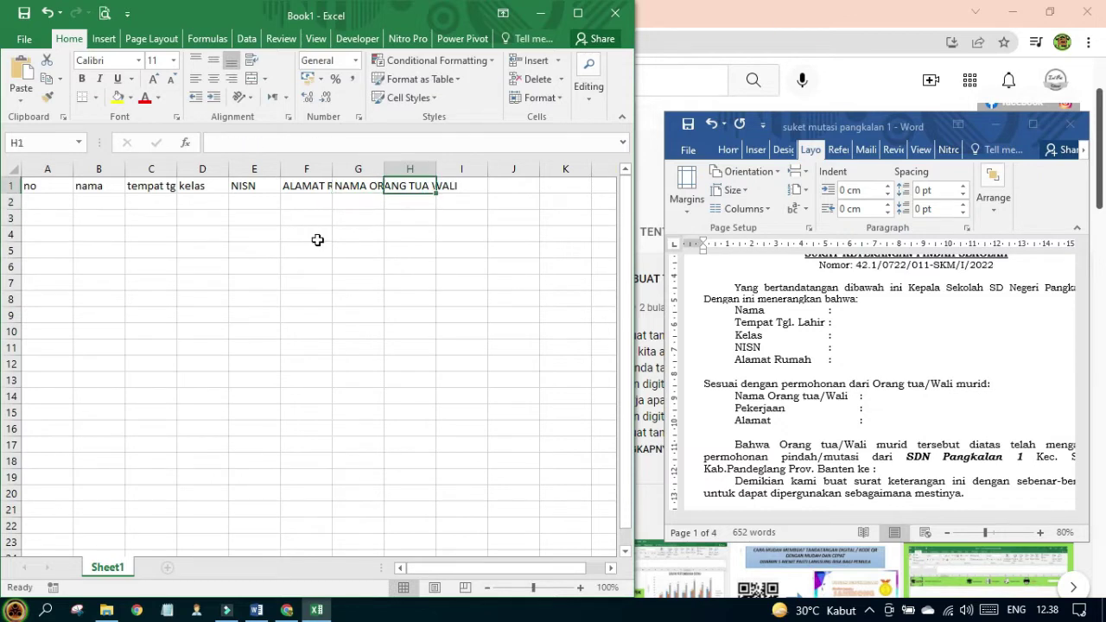
{"action": "type", "text": "PEKERJAAN"}
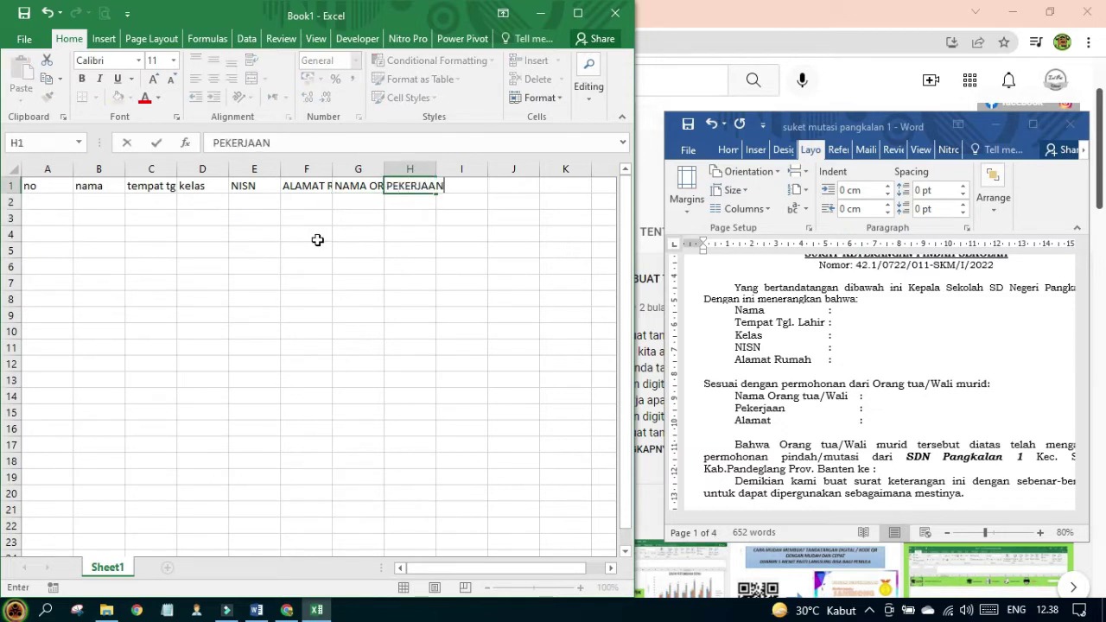
{"action": "key", "text": "Tab"}
{"action": "type", "text": "A"}
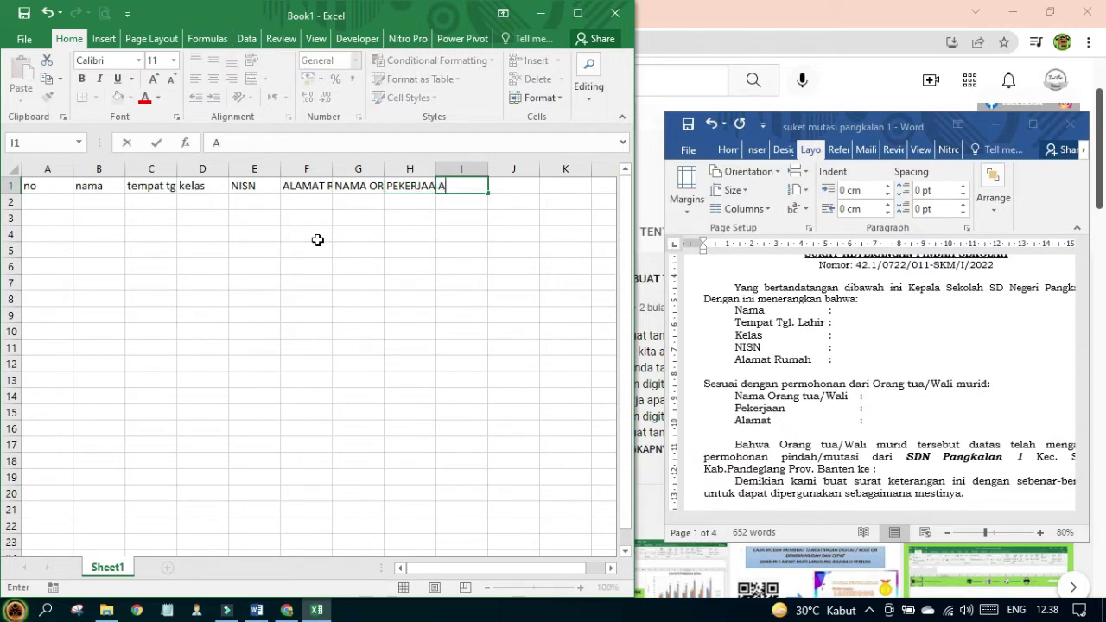
{"action": "type", "text": "LAMAT ORANG TUA"}
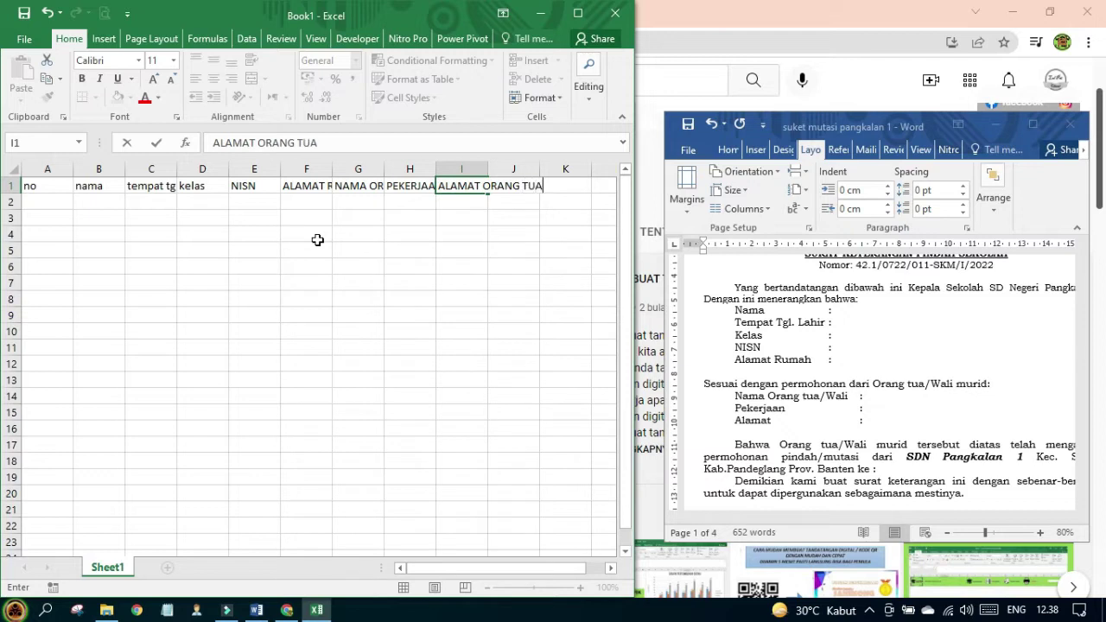
{"action": "type", "text": " WALI"}
{"action": "key", "text": "Return"}
- Enter the header "SEKOLAH YANG DITUJU" in J1
{"action": "key", "text": "Up"}
{"action": "key", "text": "Right"}
{"action": "type", "text": "SEK"}
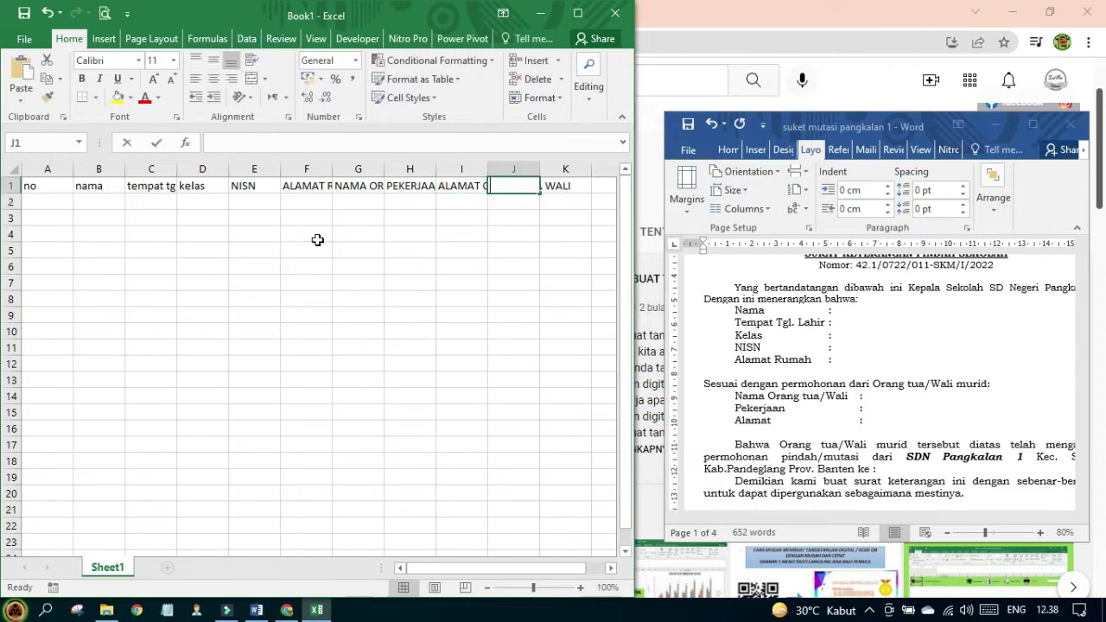
{"action": "type", "text": "OLAH U"}
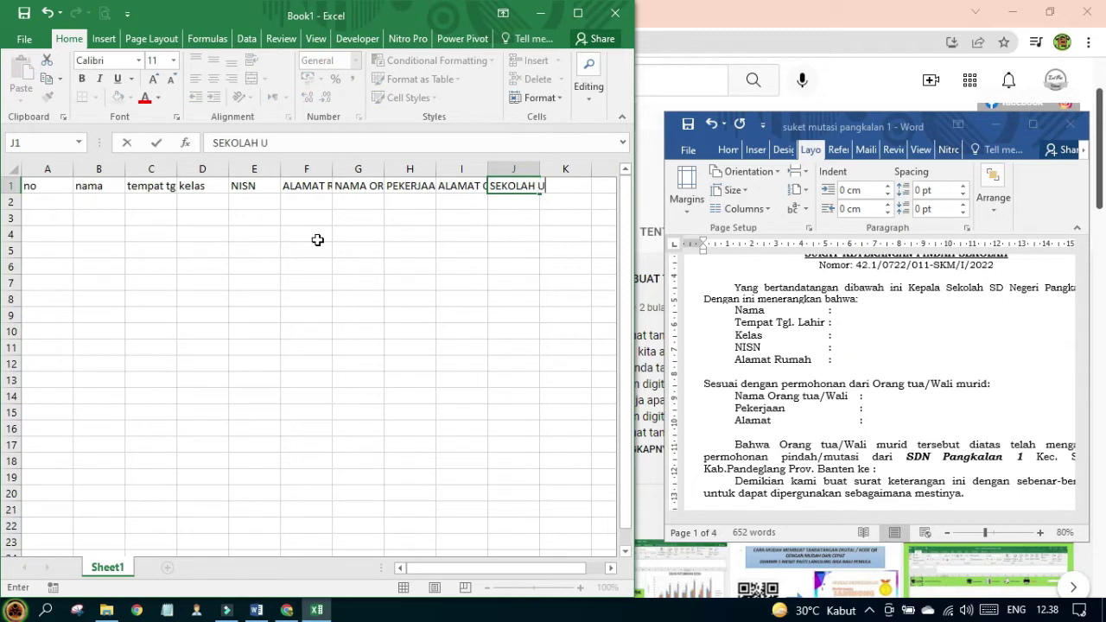
{"action": "key", "text": "BackSpace"}
{"action": "type", "text": "YANG DITUJI"}
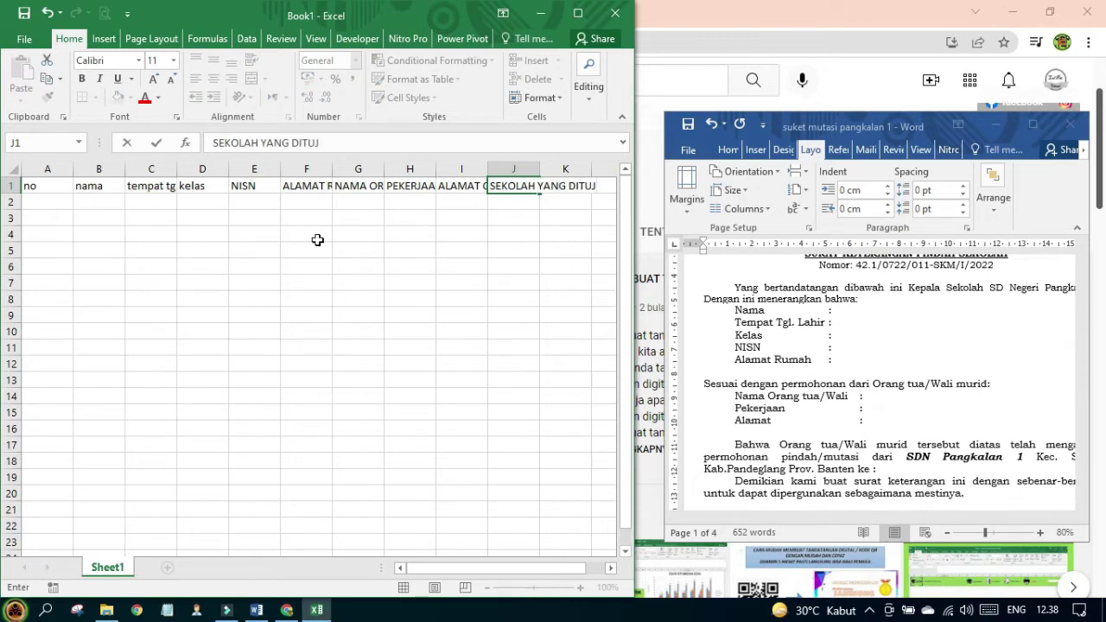
{"action": "key", "text": "BackSpace"}
{"action": "type", "text": "UY"}
{"action": "key", "text": "BackSpace"}
- Auto-fit the widths of columns A through K to their header text
{"action": "left_click", "coordinate": [47, 173]}
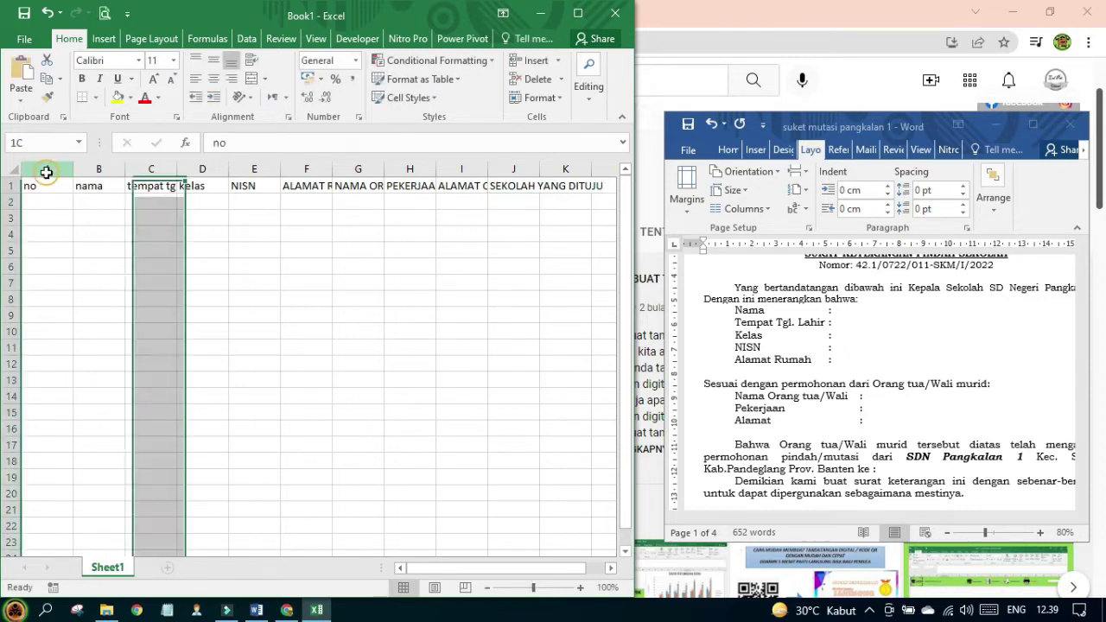
{"action": "left_click_drag", "start_coordinate": [46, 173], "coordinate": [562, 219]}
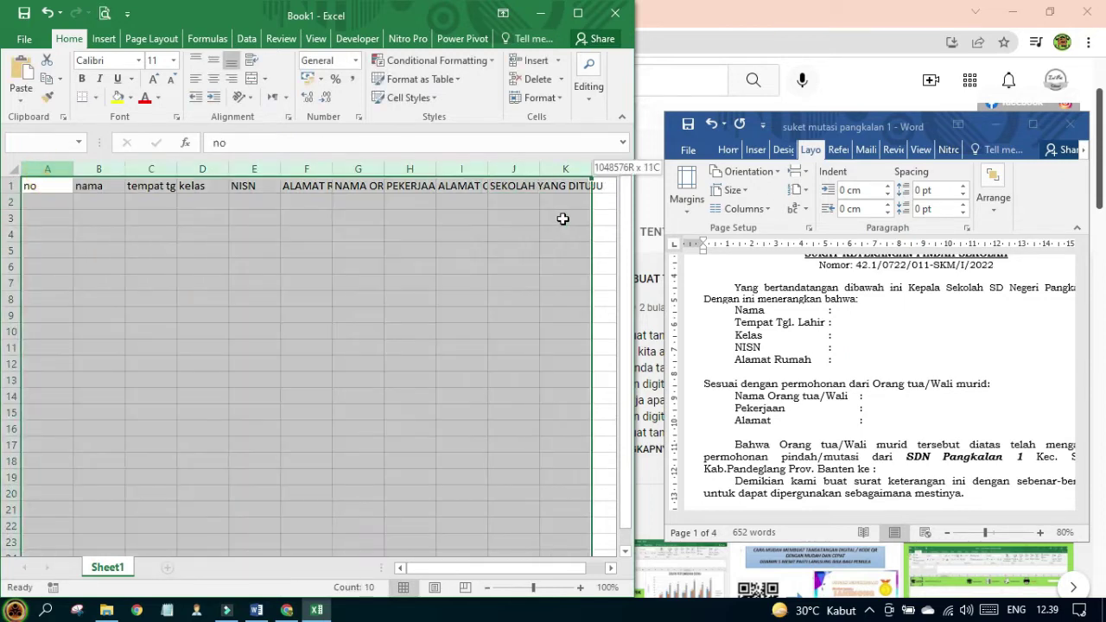
{"action": "double_click", "coordinate": [277, 173]}
- Enter the first three students' names in B2 to B4 under the "nama" header
{"action": "left_click_drag", "start_coordinate": [69, 212], "coordinate": [67, 206]}
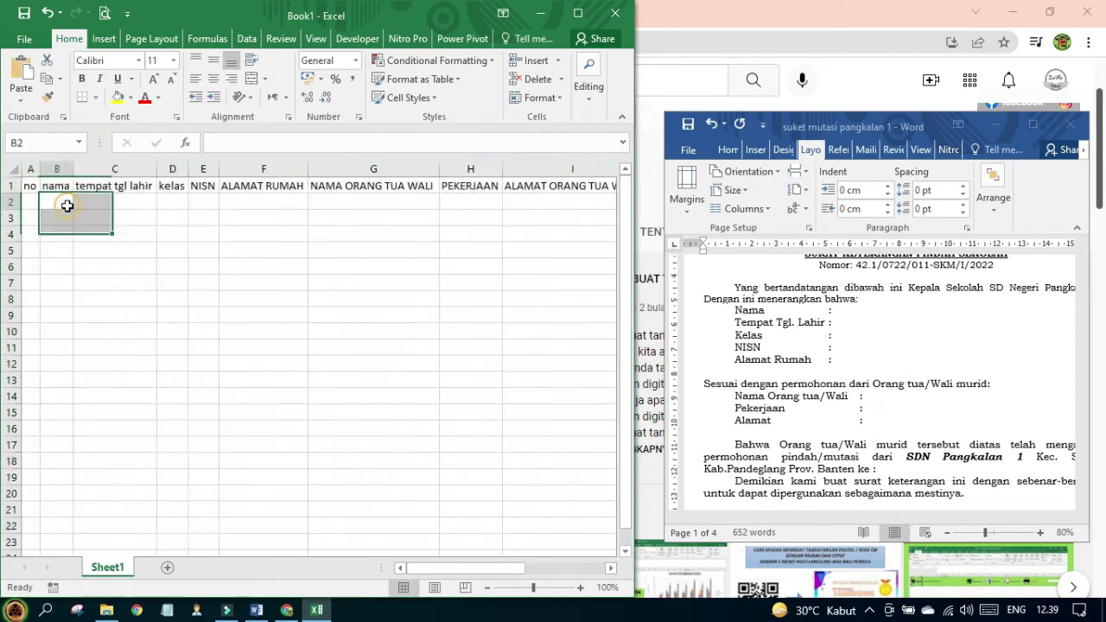
{"action": "left_click", "coordinate": [67, 206]}
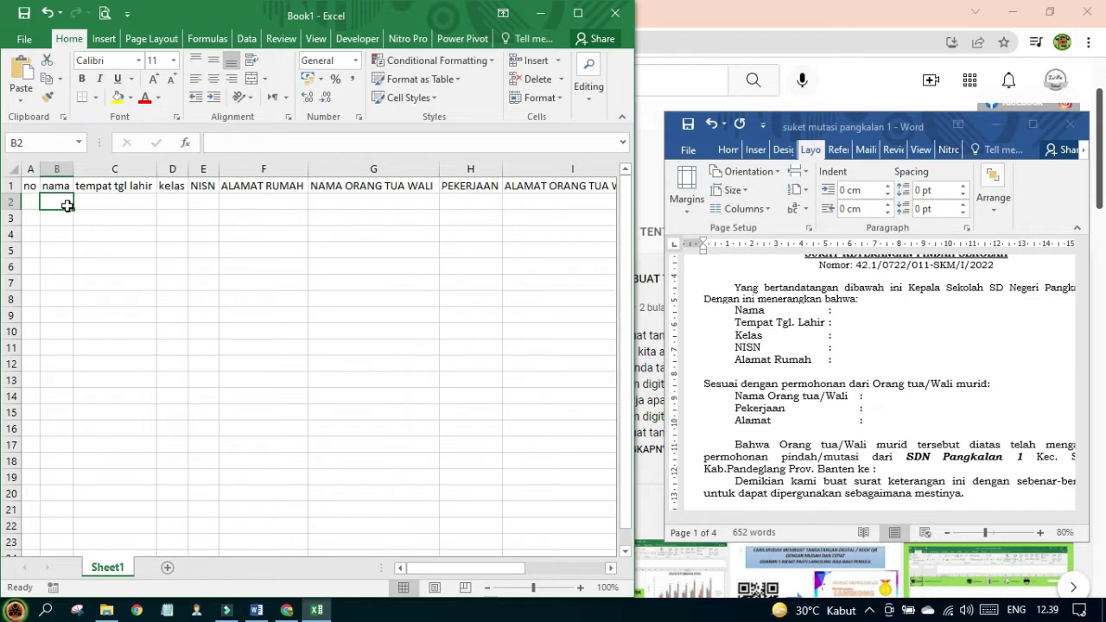
{"action": "type", "text": "AHMAD"}
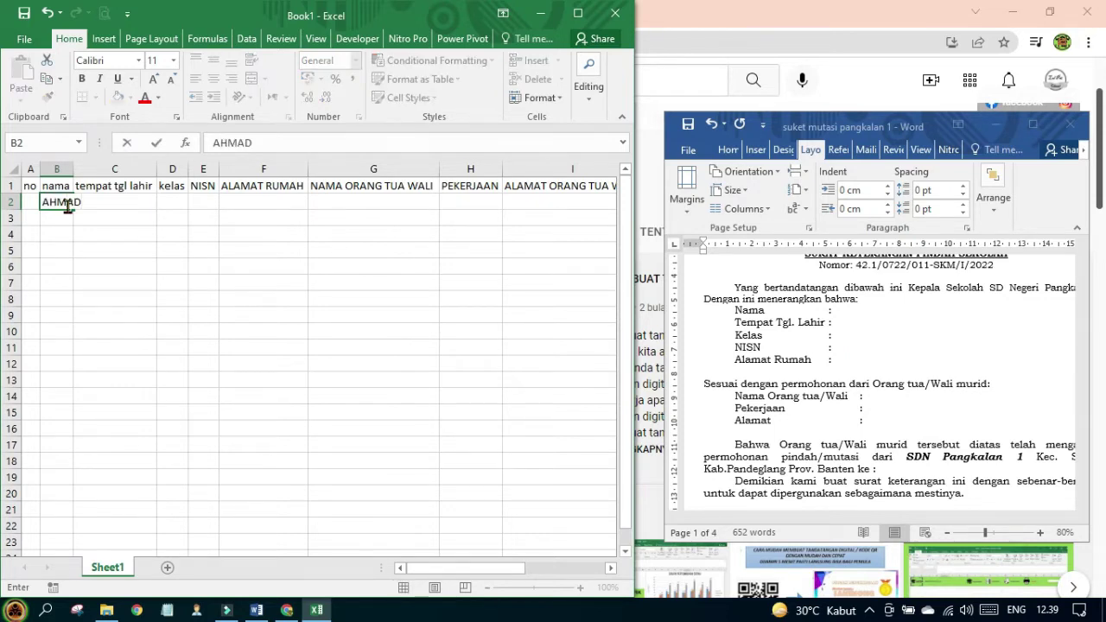
{"action": "key", "text": "Return"}
{"action": "type", "text": "SABENI"}
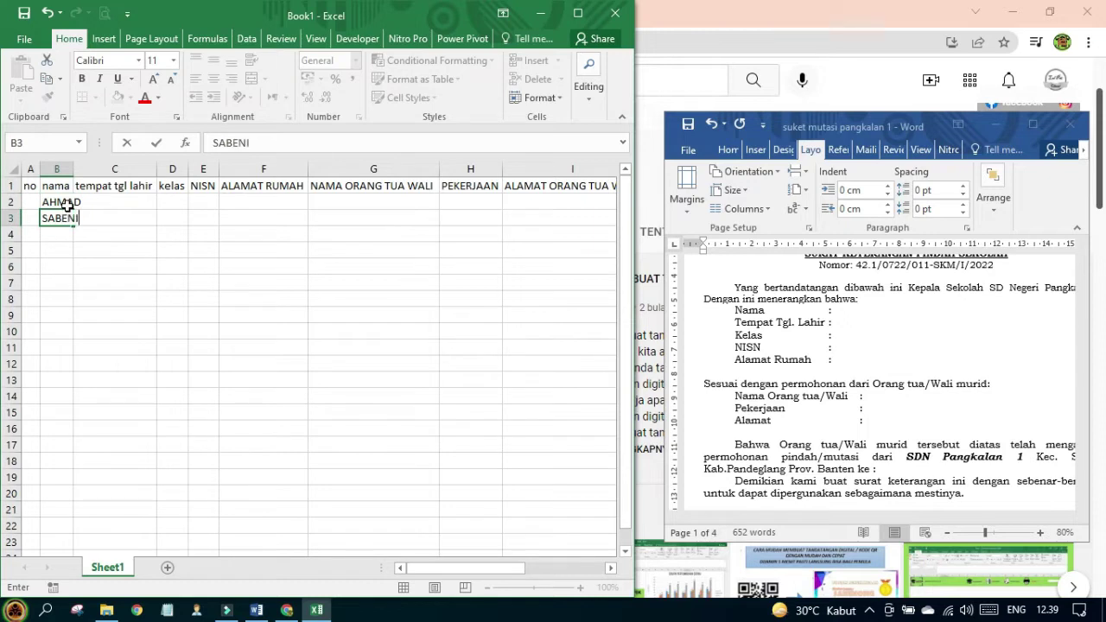
{"action": "key", "text": "Return"}
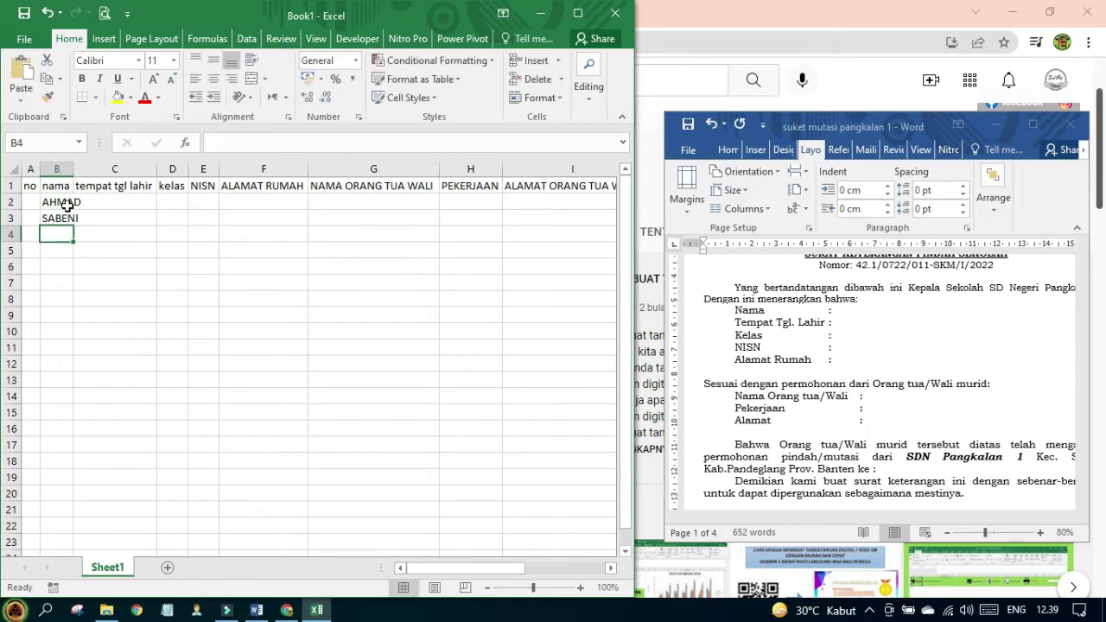
{"action": "type", "text": "USEP"}
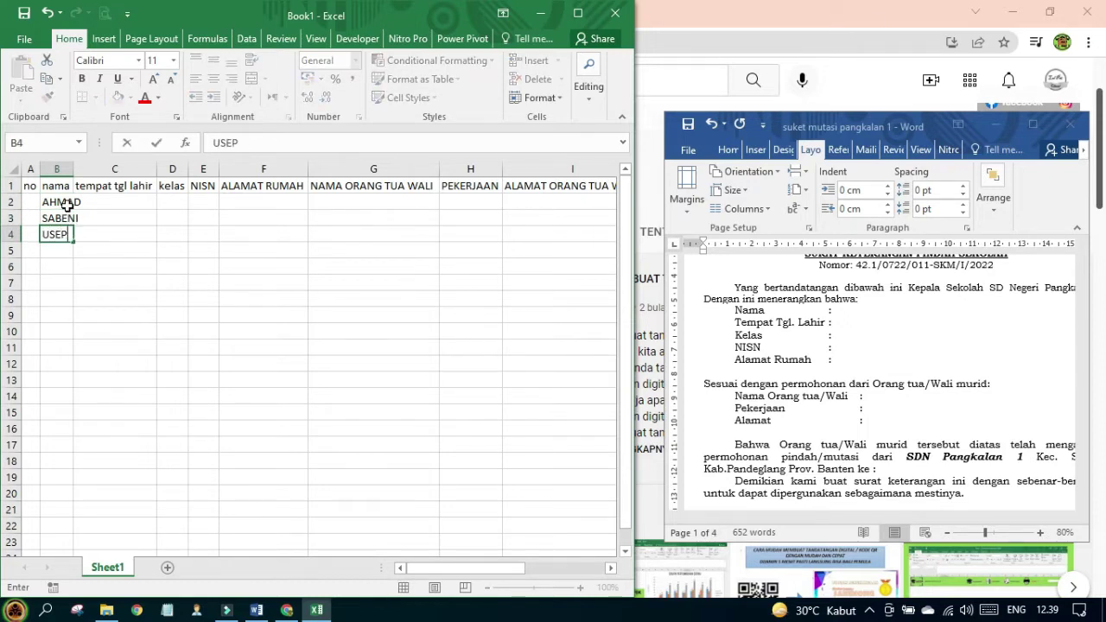
{"action": "key", "text": "Return"}
- Enter three more student names in B5 to B7 of the "nama" column
{"action": "type", "text": "SAMLAWI"}
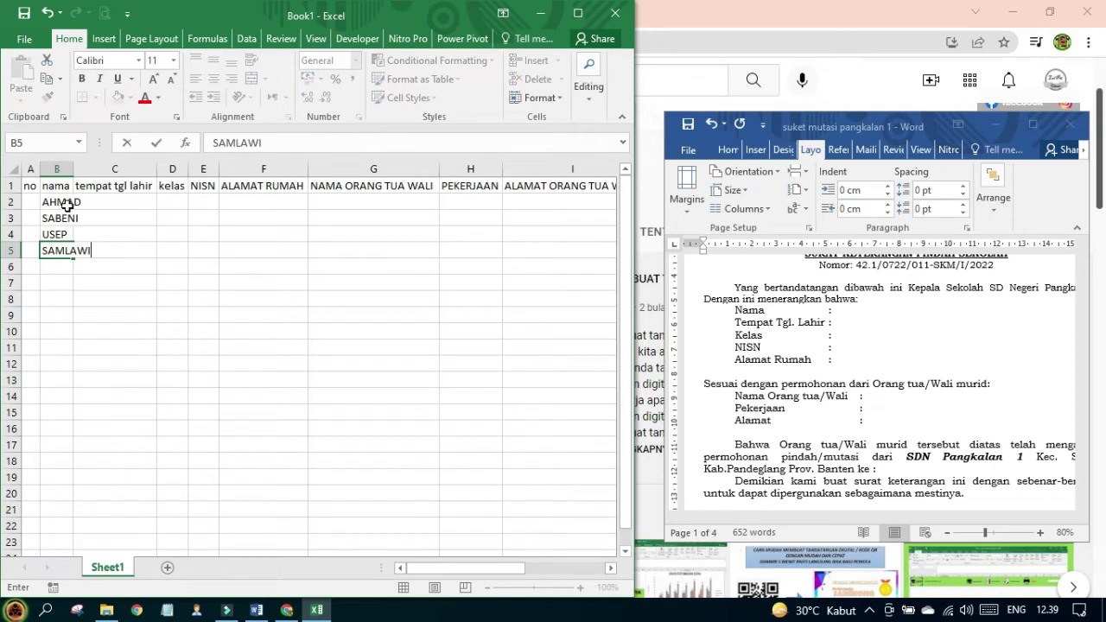
{"action": "key", "text": "Return"}
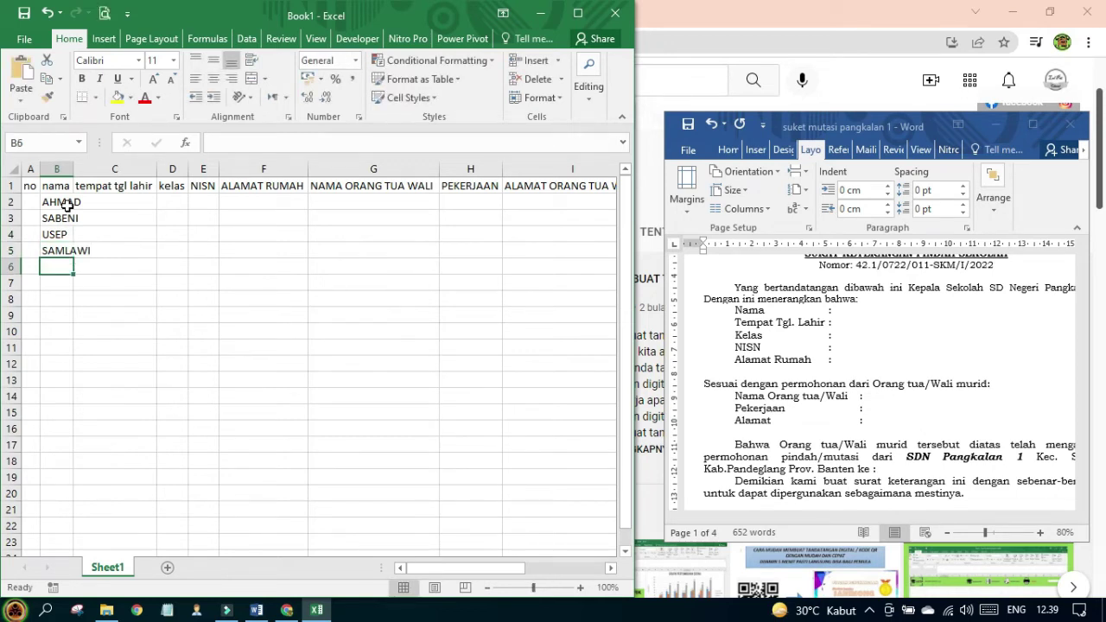
{"action": "type", "text": "DEWI"}
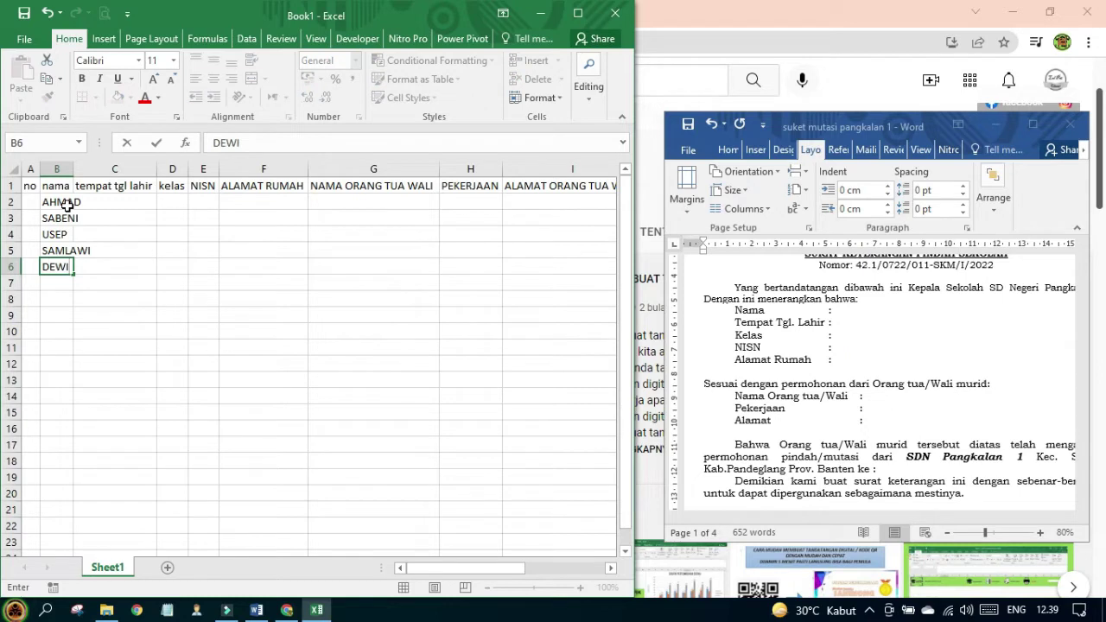
{"action": "key", "text": "Return"}
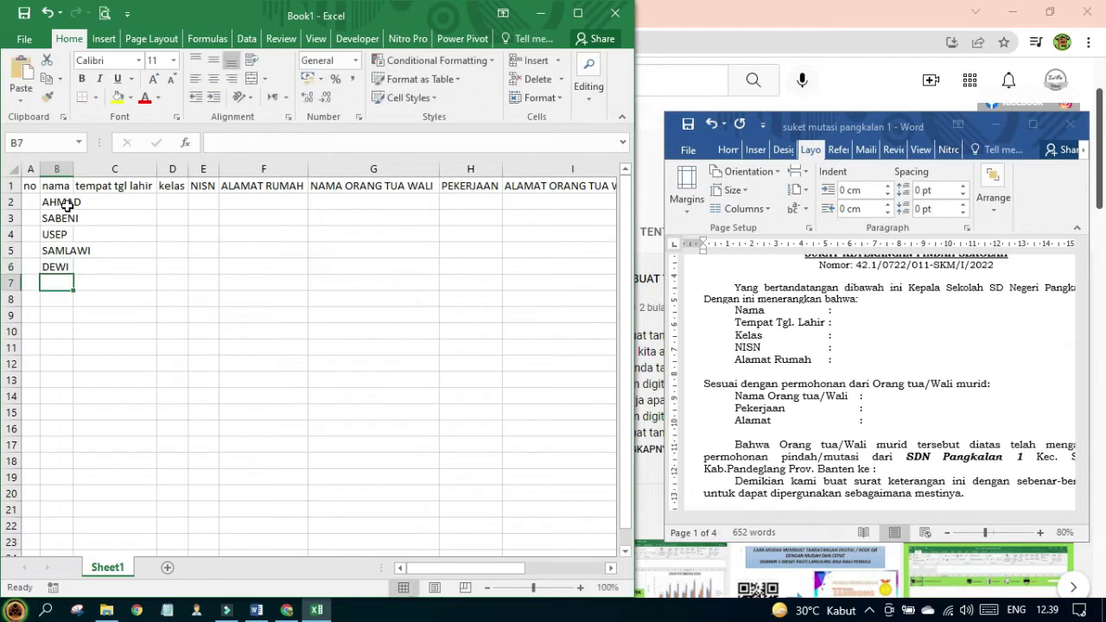
{"action": "type", "text": "PUSPI"}
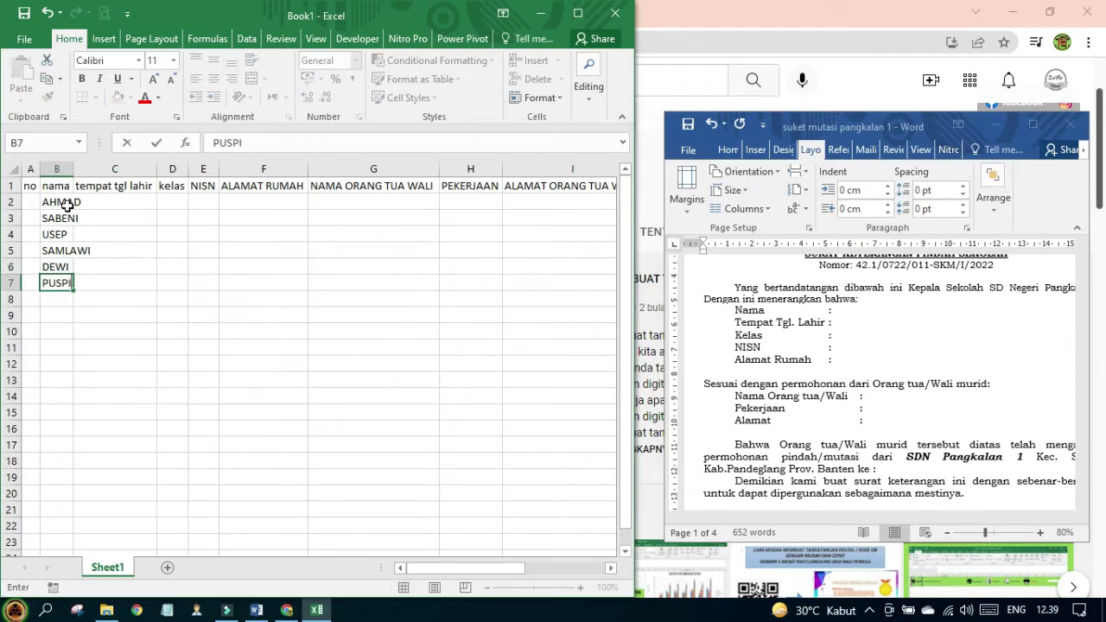
{"action": "type", "text": "TA"}
{"action": "key", "text": "Return"}
- Enter the first student's birthplace "PANDEGLANG" followed by a comma and the date of birth in C2
{"action": "key", "text": "Up"}
{"action": "key", "text": "Up"}
{"action": "key", "text": "Up"}
{"action": "key", "text": "Up"}
{"action": "key", "text": "Up"}
{"action": "key", "text": "Up"}
{"action": "key", "text": "Right"}
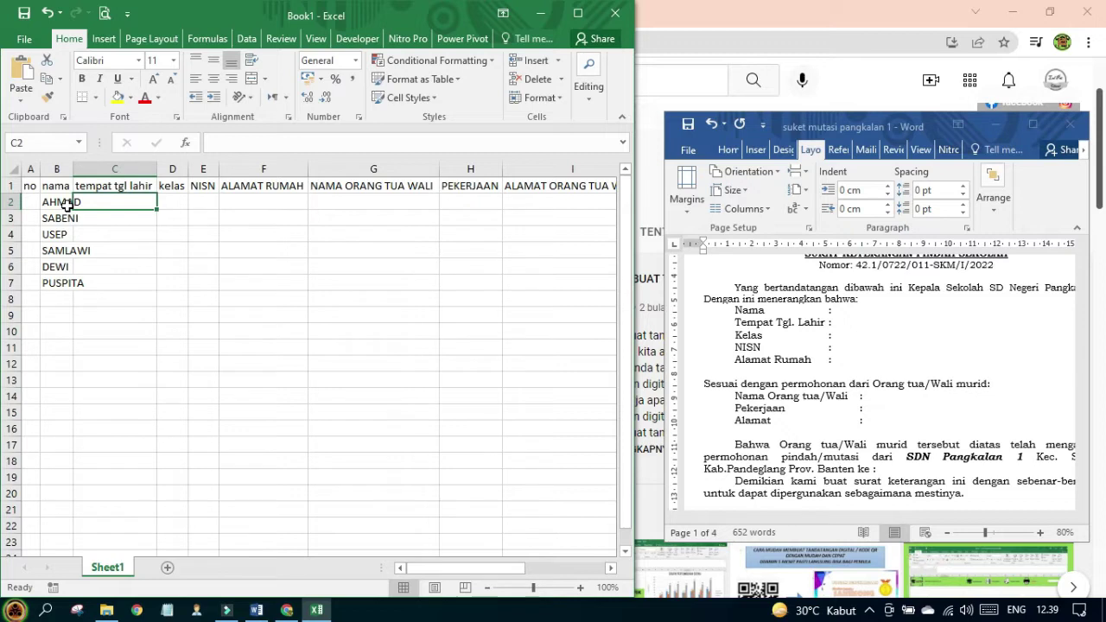
{"action": "type", "text": "PANDEGLANG"}
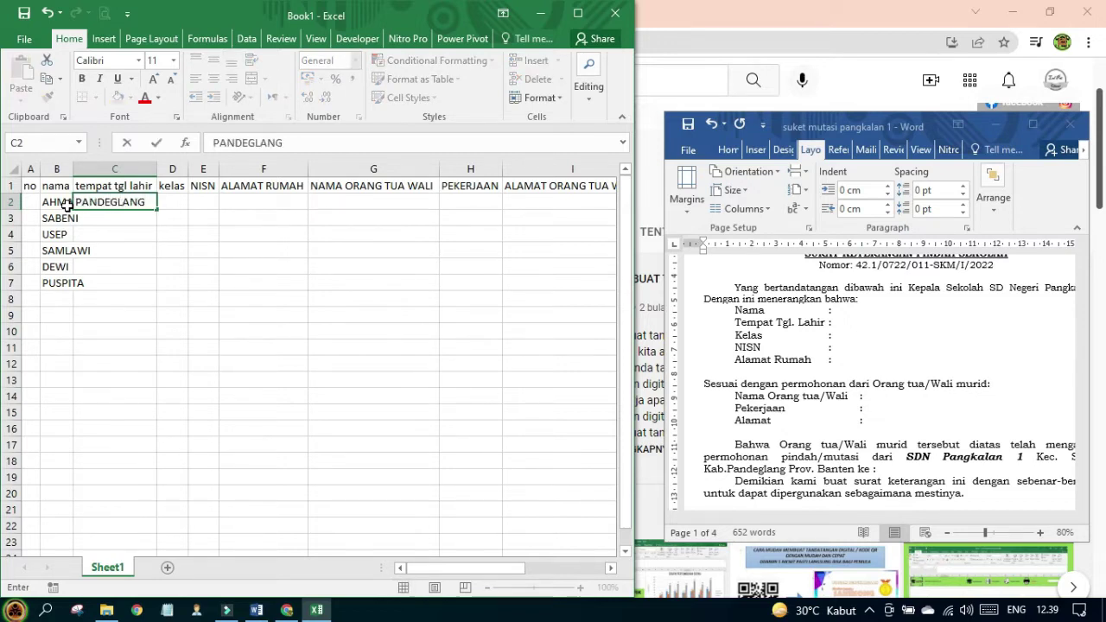
{"action": "type", "text": ", 09/09/1992"}
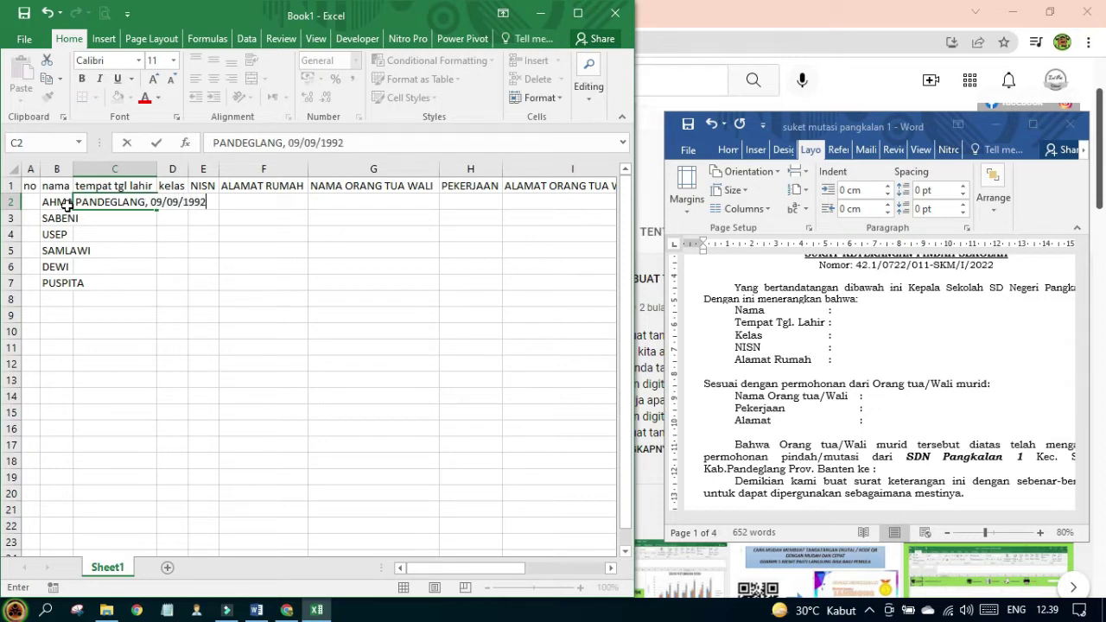
{"action": "key", "text": "Return"}
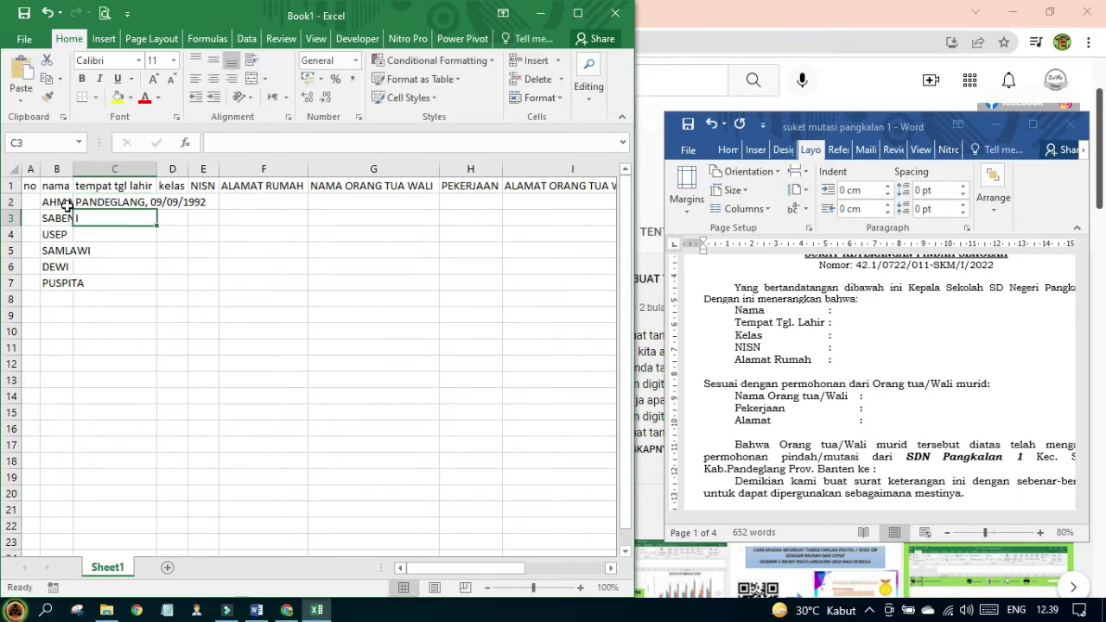
- Enter the birthplace "PANDEGLANG" and the date of birth for the second and third students in C3 and C4
{"action": "type", "text": "PANDEGLANG, "}
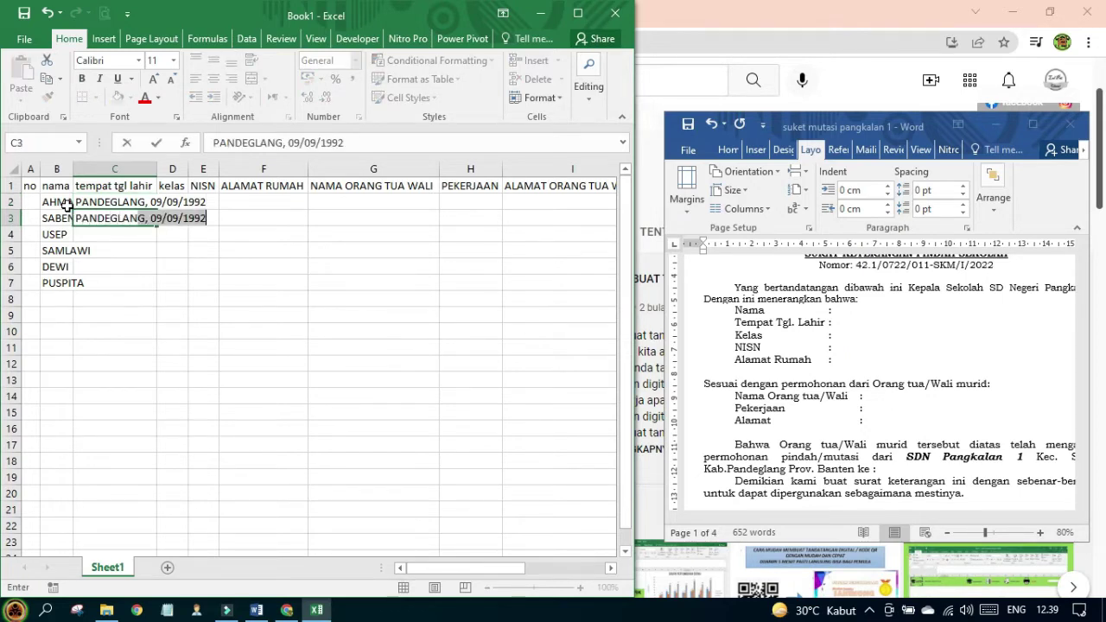
{"action": "type", "text": "07/"}
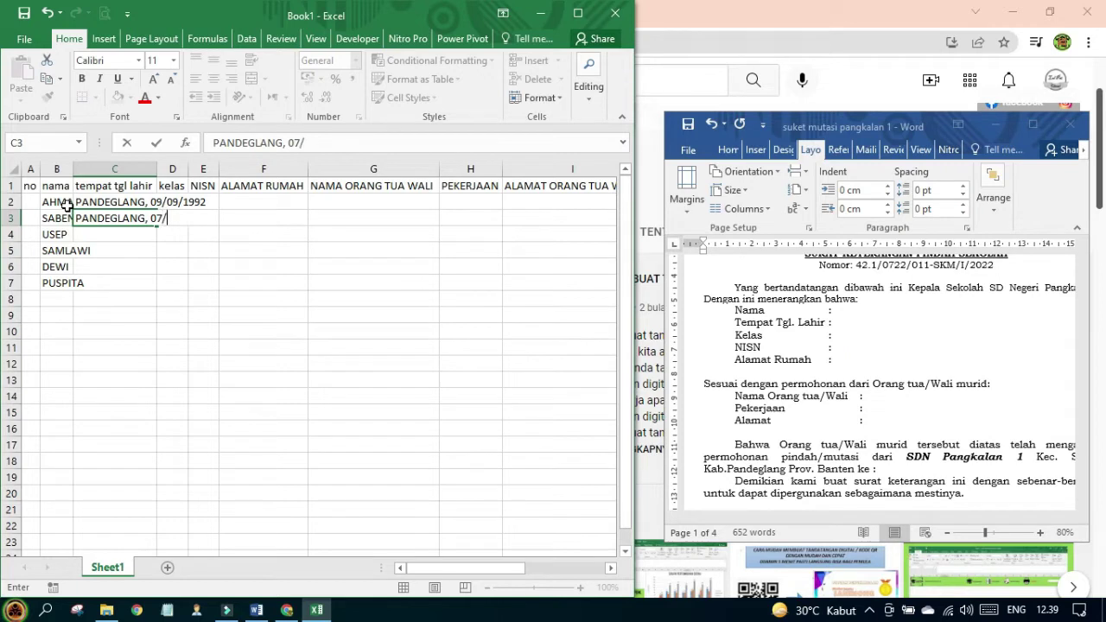
{"action": "type", "text": "01/1990"}
{"action": "key", "text": "Return"}
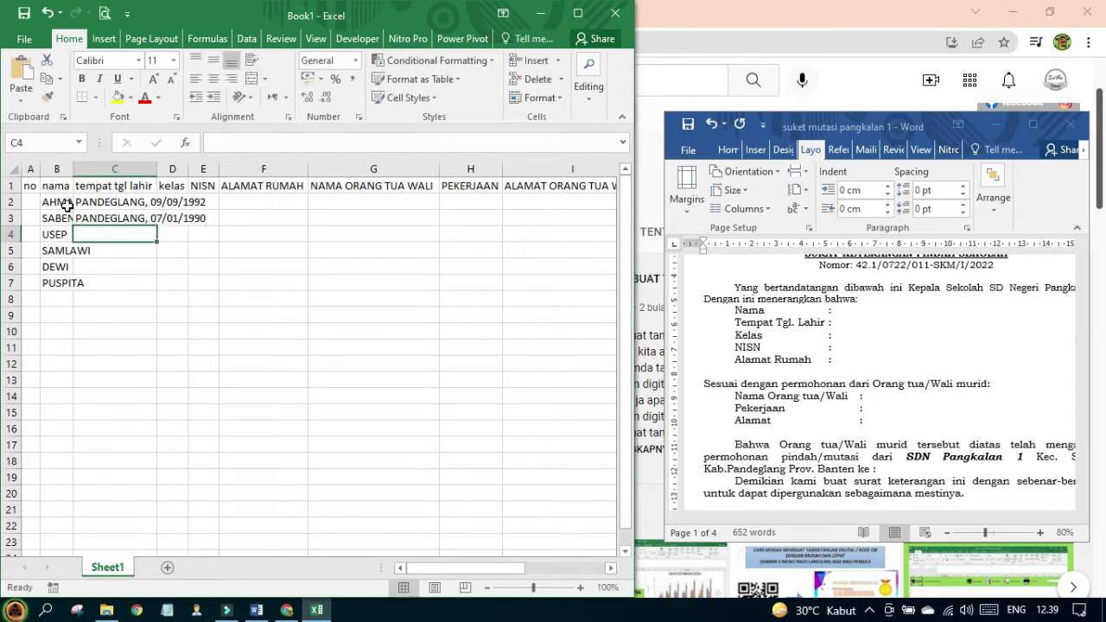
{"action": "type", "text": "PANDEGLANG"}
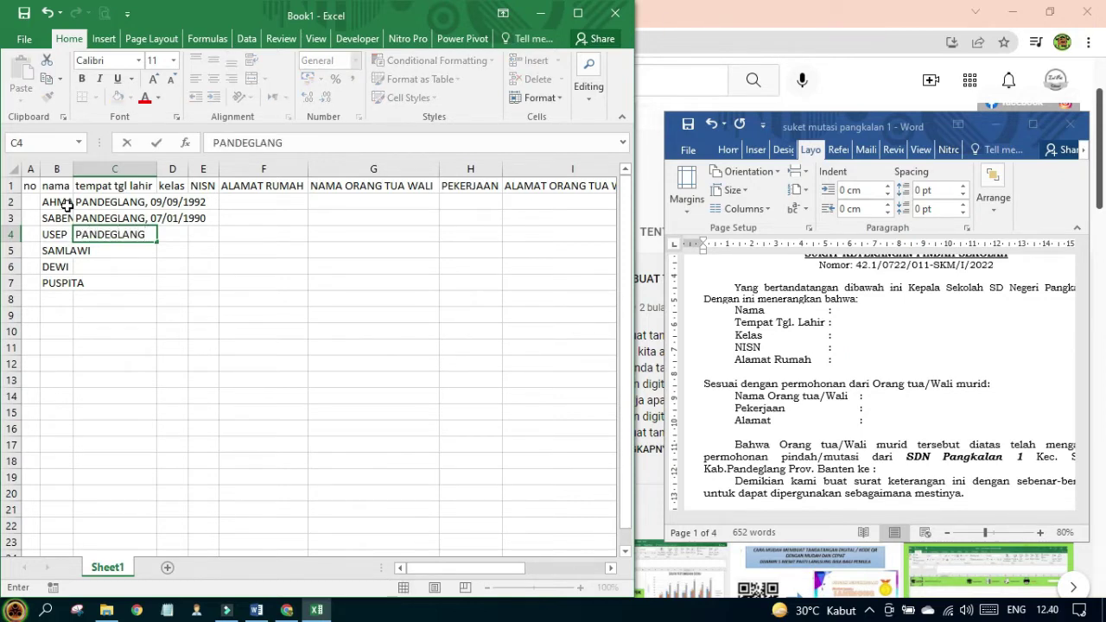
{"action": "type", "text": ", 02/03/1992"}
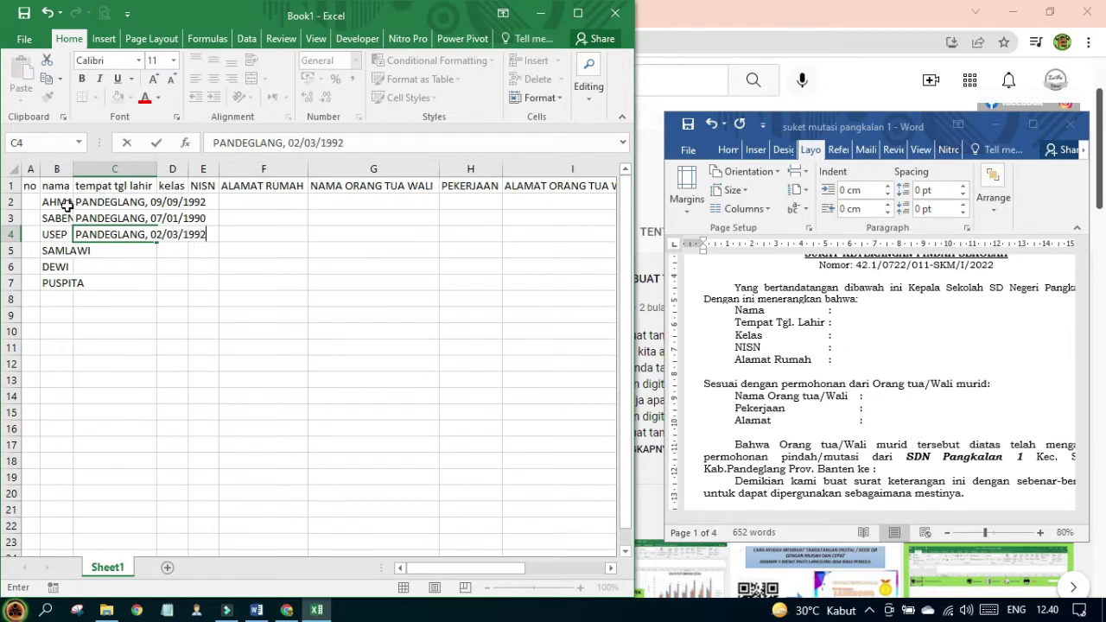
{"action": "key", "text": "Return"}
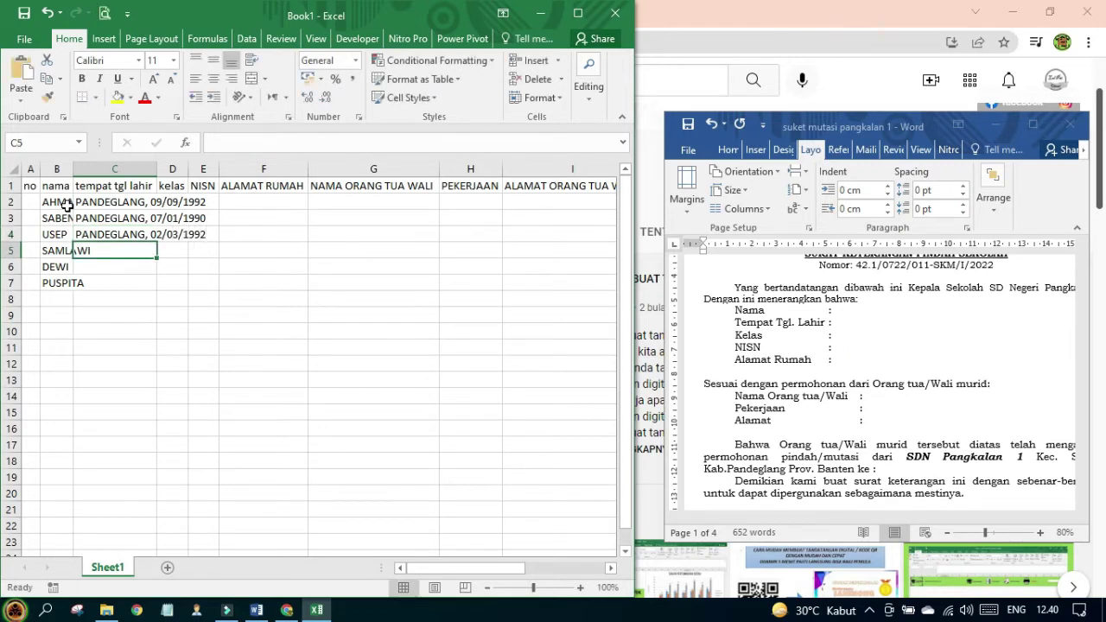
- Enter the fourth student's birthplace "PANDEGLANG" and date of birth in C5, and the fifth's "PANDELANG" and date of birth in C6
{"action": "type", "text": "PANDEGL"}
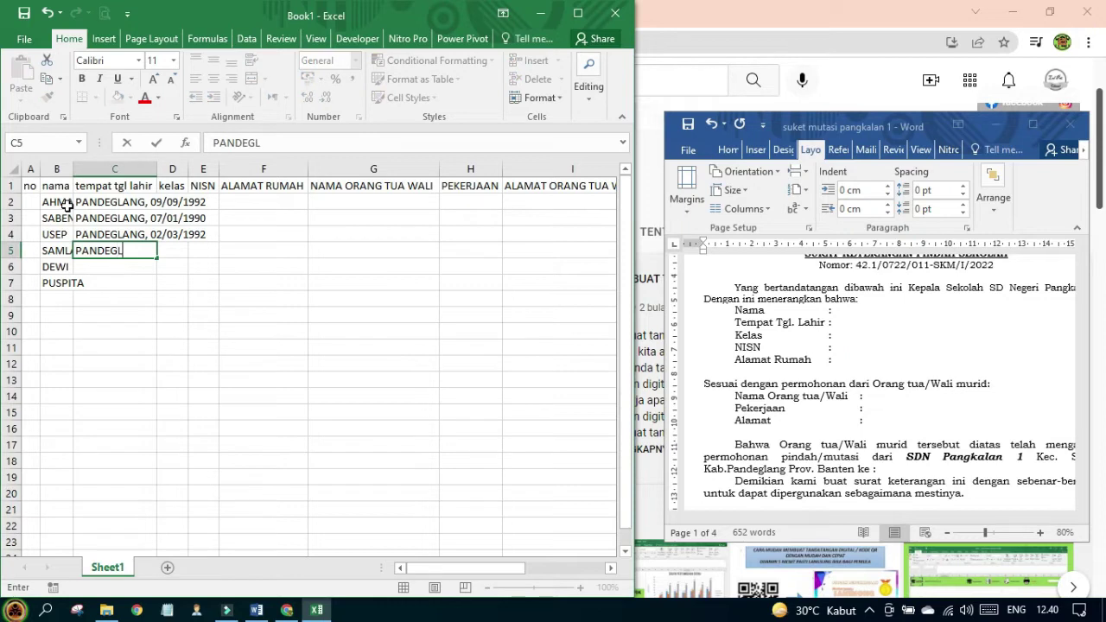
{"action": "type", "text": "ANG, 02"}
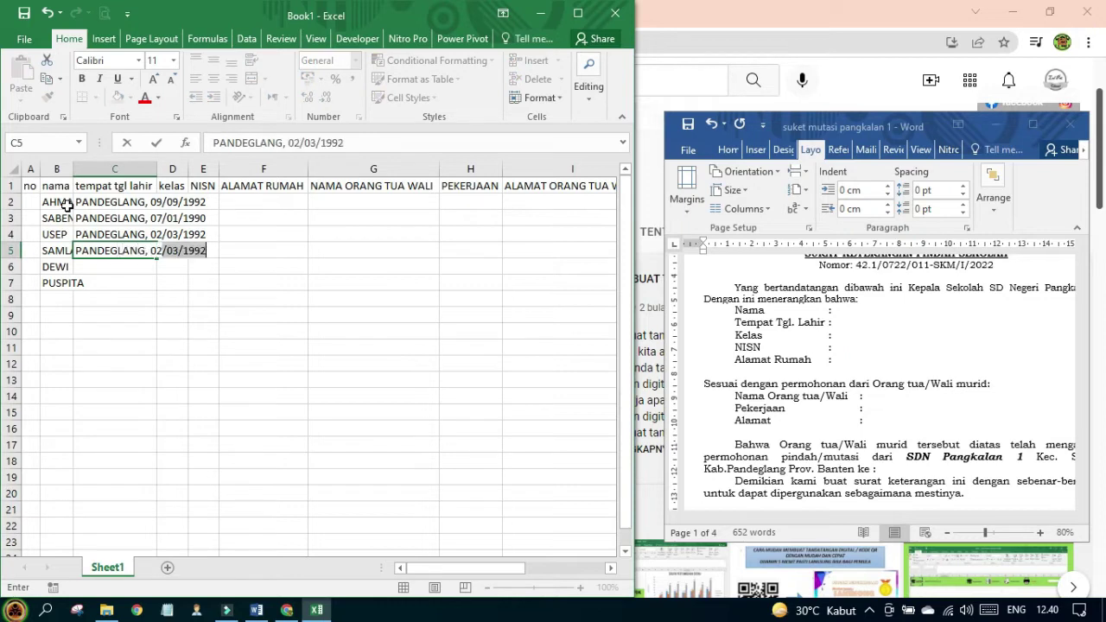
{"action": "type", "text": "/01/199"}
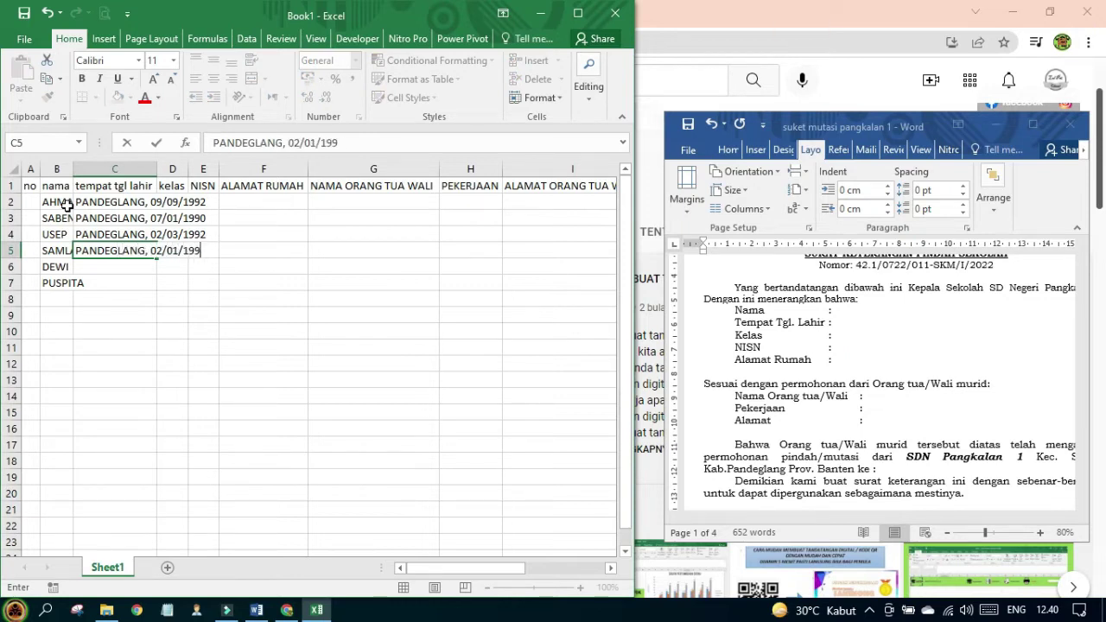
{"action": "type", "text": "0"}
{"action": "key", "text": "Return"}
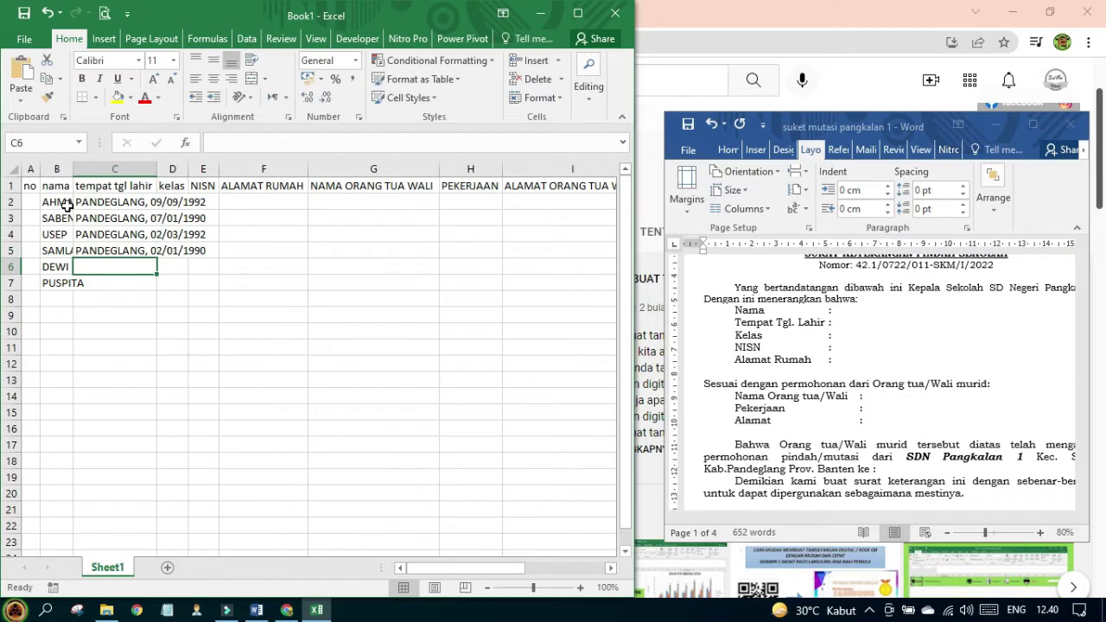
{"action": "type", "text": "PANDELANG"}
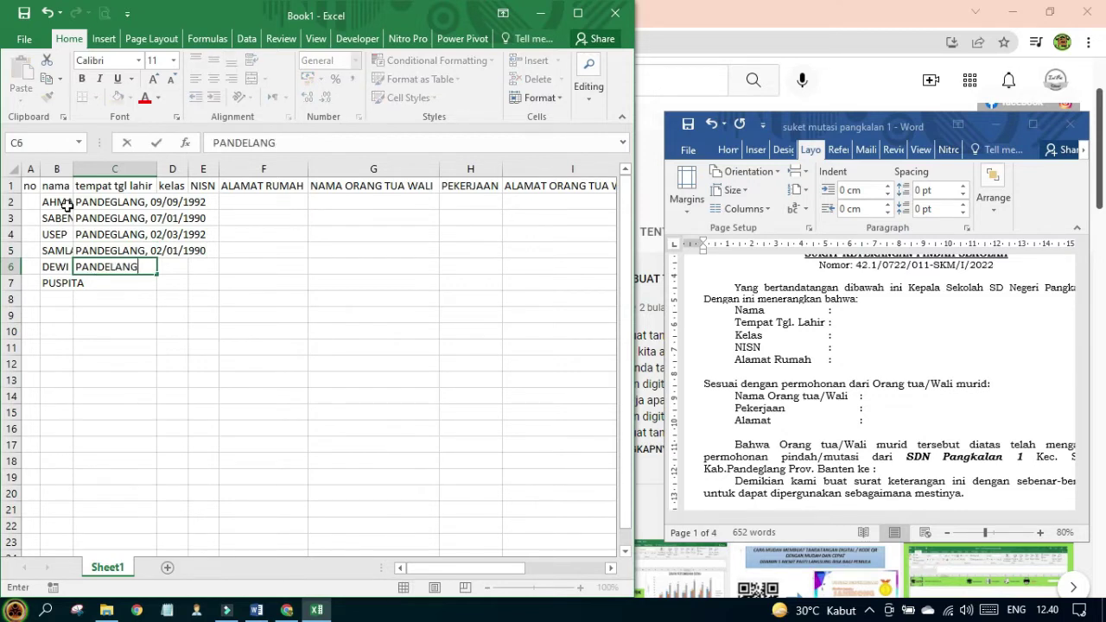
{"action": "type", "text": ", 09/07/199"}
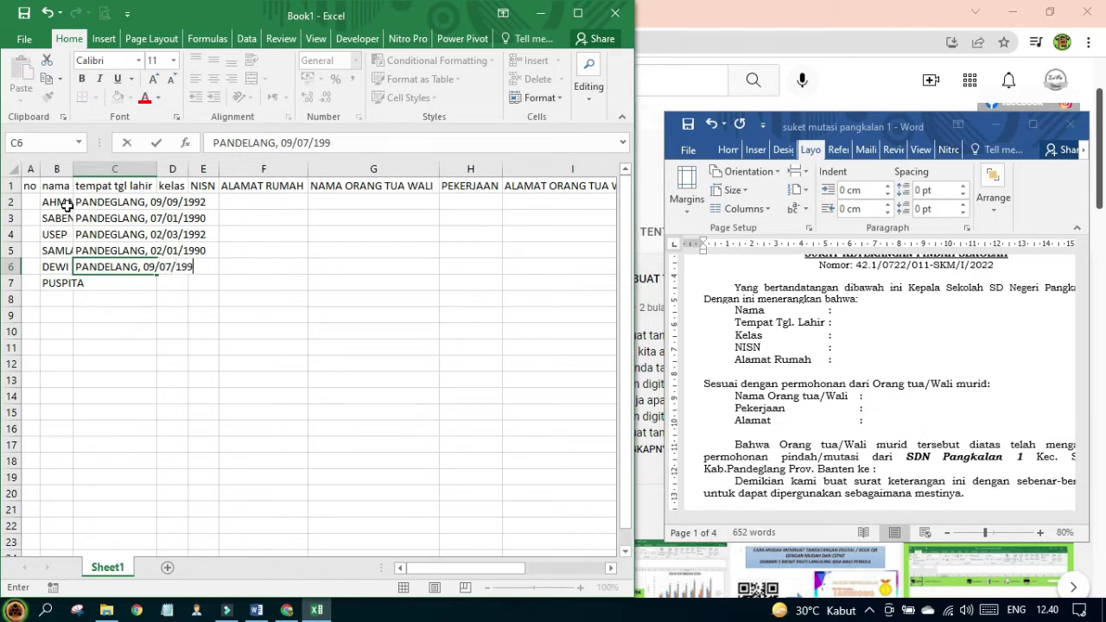
{"action": "type", "text": "2"}
{"action": "key", "text": "Return"}
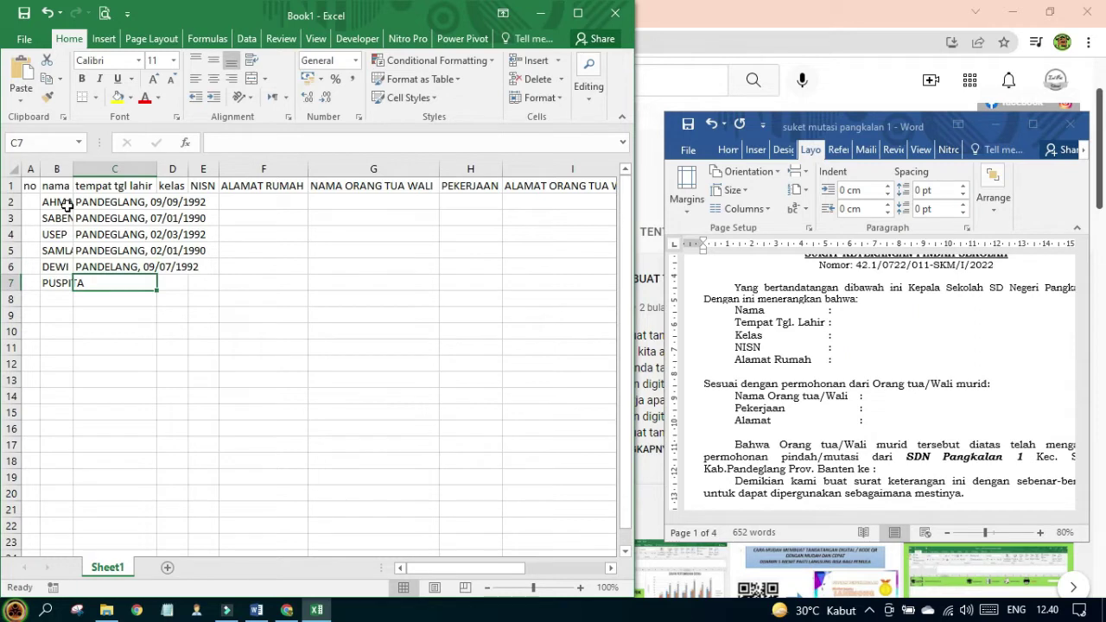
- Enter the sixth student's birthplace "PANDEGLANG" followed by a comma and the date of birth in C7
{"action": "type", "text": "PANDEGL"}
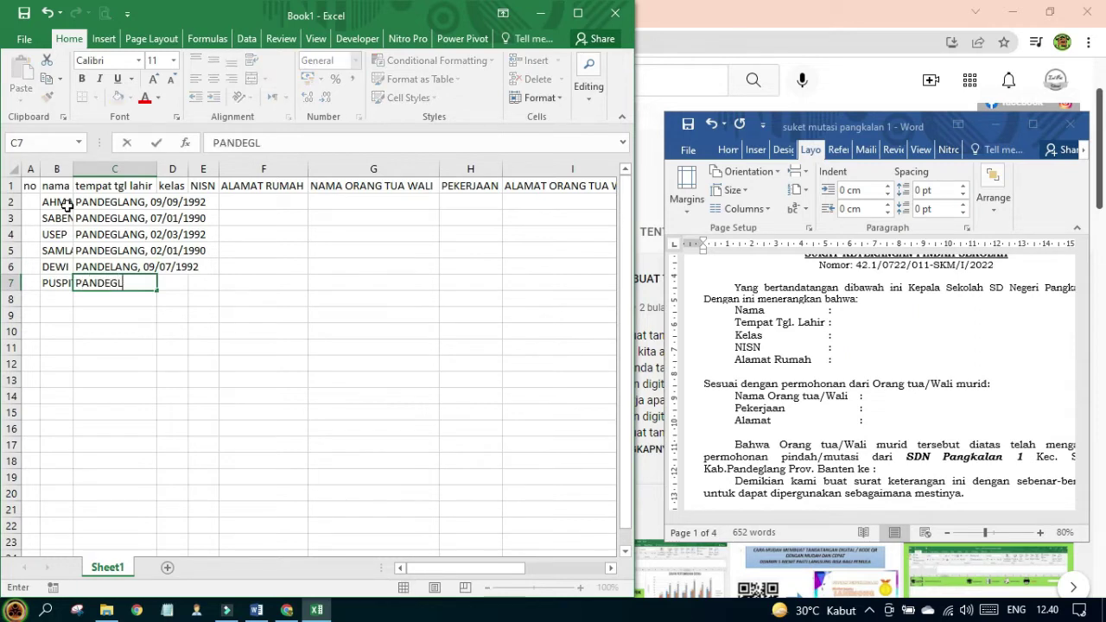
{"action": "type", "text": "ANG, 07/0"}
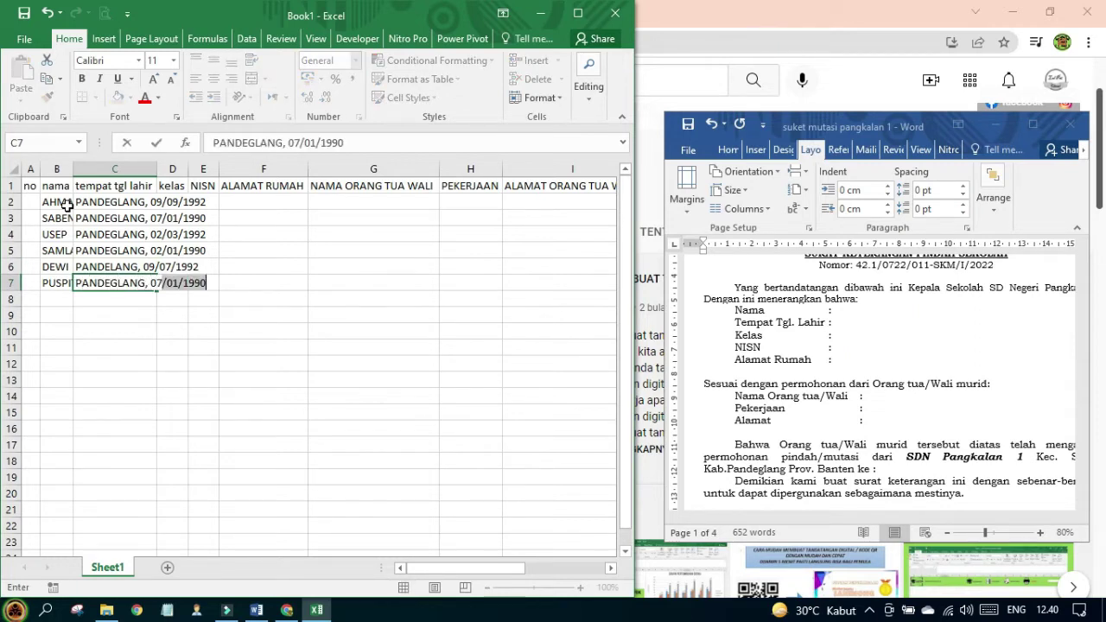
{"action": "type", "text": "4/1990"}
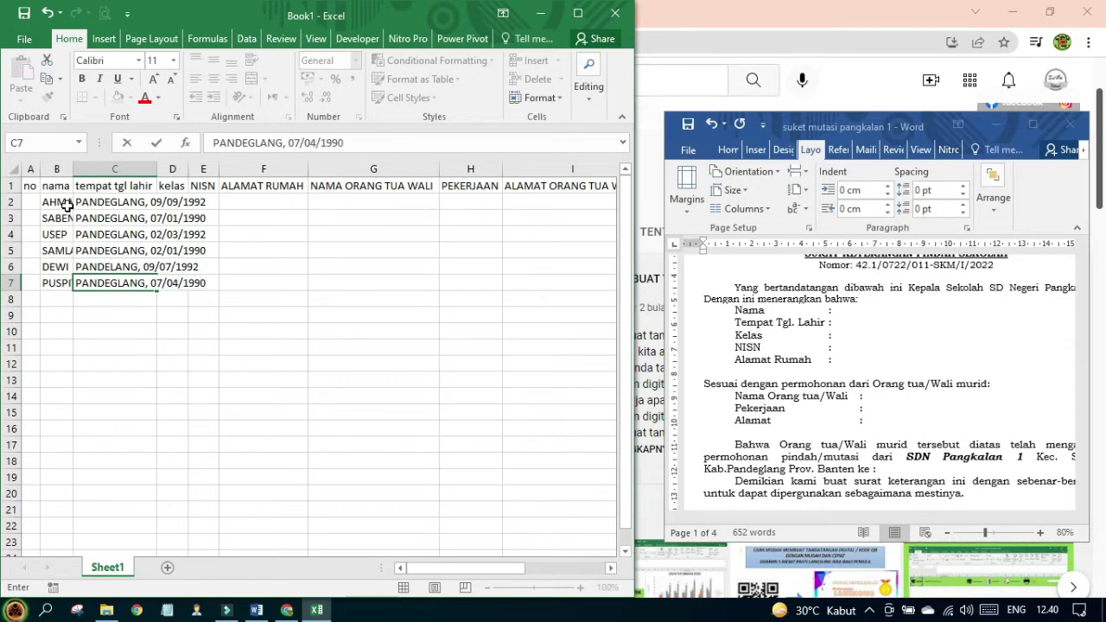
{"action": "key", "text": "Return"}
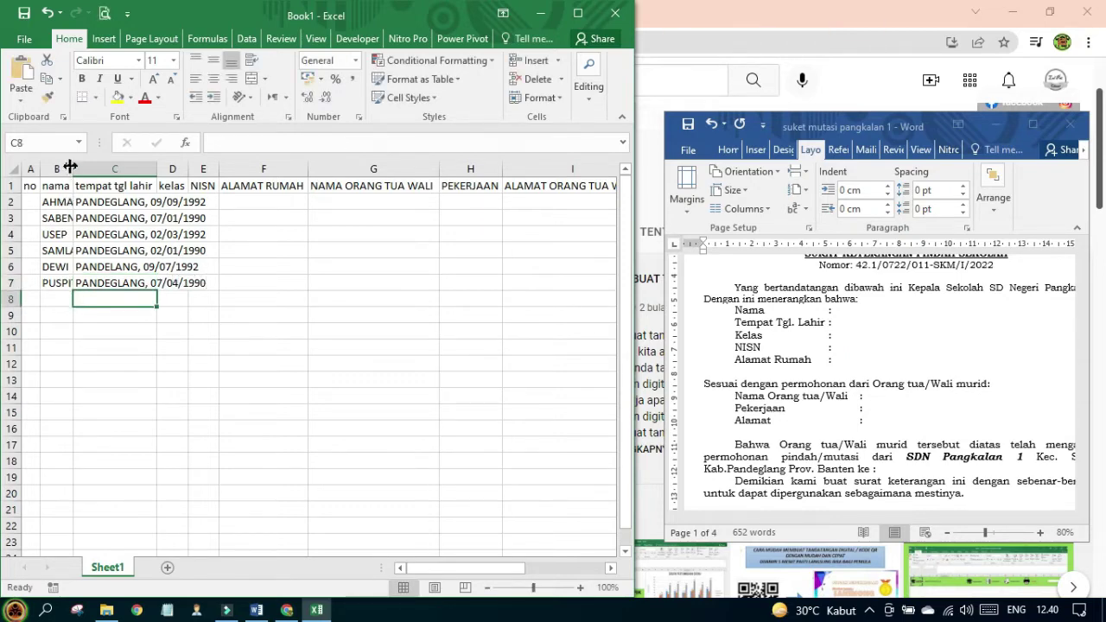
- Autofit the widths of the table columns from B ("nama") onward to their contents
{"action": "left_click_drag", "start_coordinate": [61, 168], "coordinate": [605, 180]}
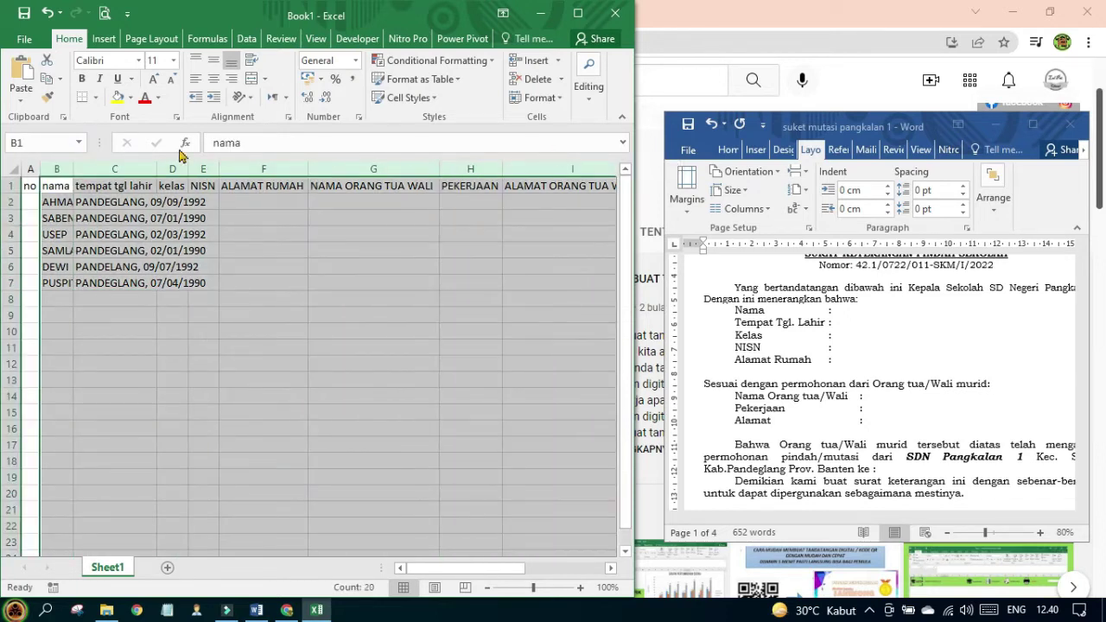
{"action": "double_click", "coordinate": [73, 169]}
{"action": "left_click", "coordinate": [151, 293]}
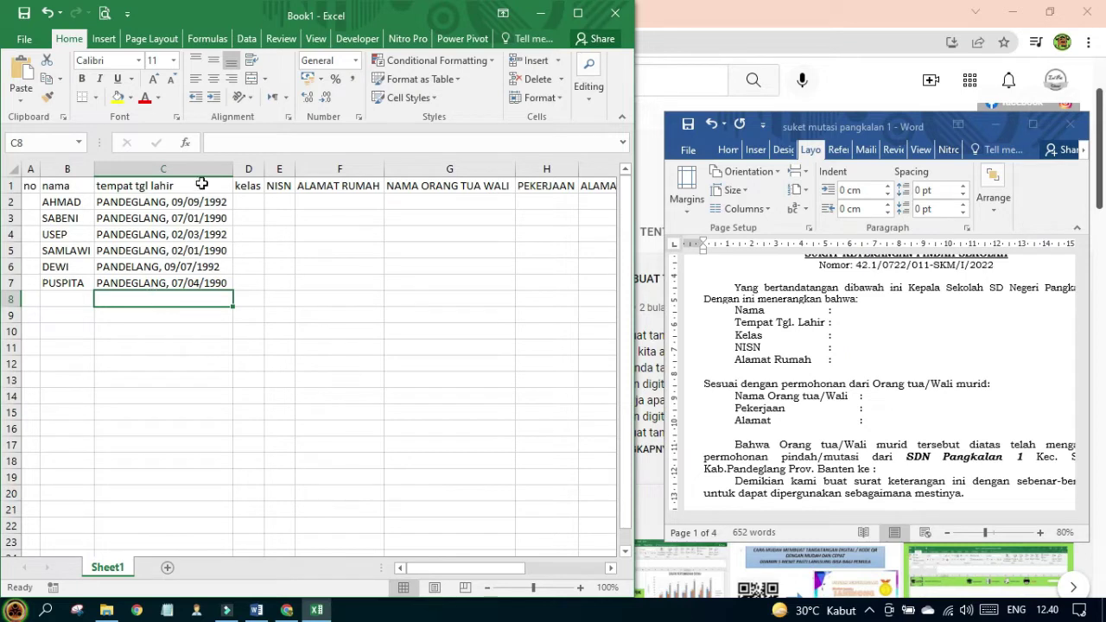
- Fill the "kelas" column for the first three students with XII/A, XII/B and XII/C in D2 to D4
{"action": "left_click", "coordinate": [256, 217]}
{"action": "left_click", "coordinate": [258, 201]}
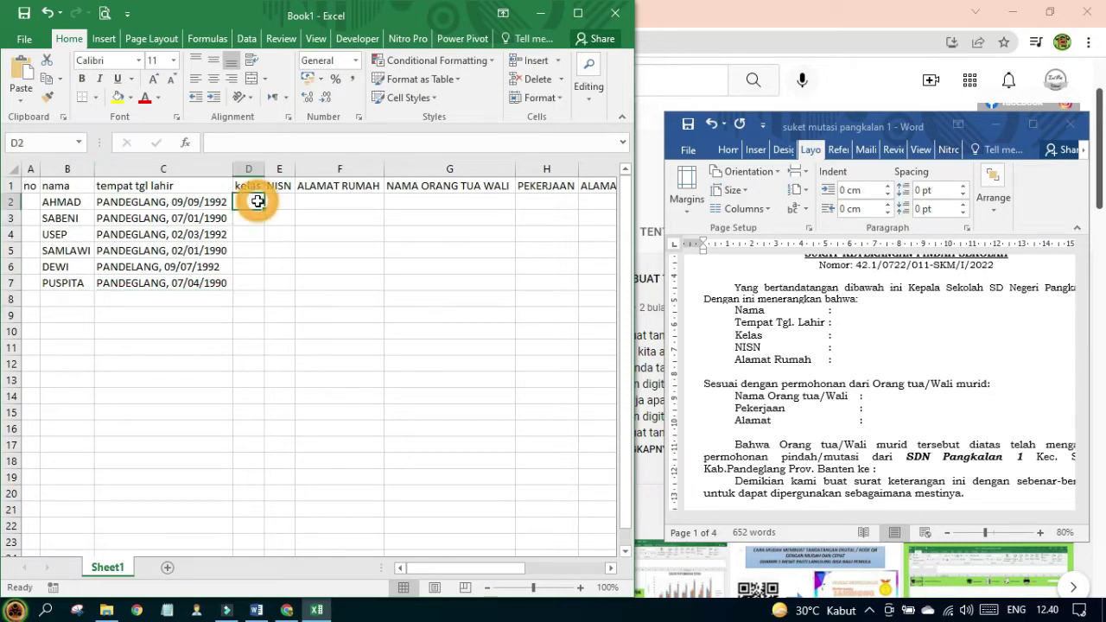
{"action": "type", "text": "X"}
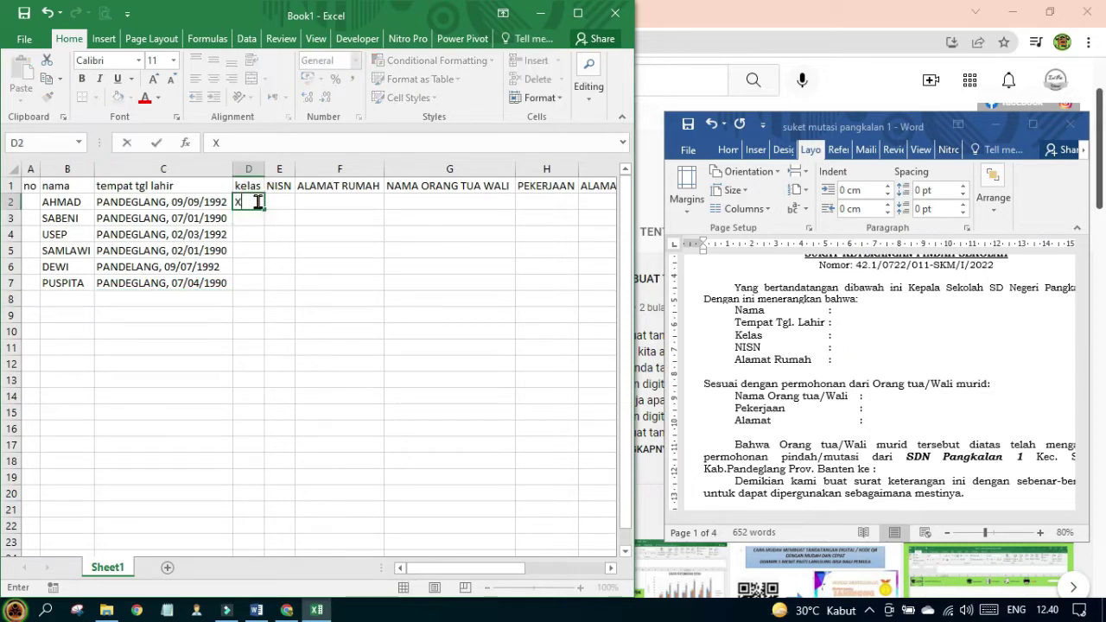
{"action": "type", "text": "II/A"}
{"action": "key", "text": "Return"}
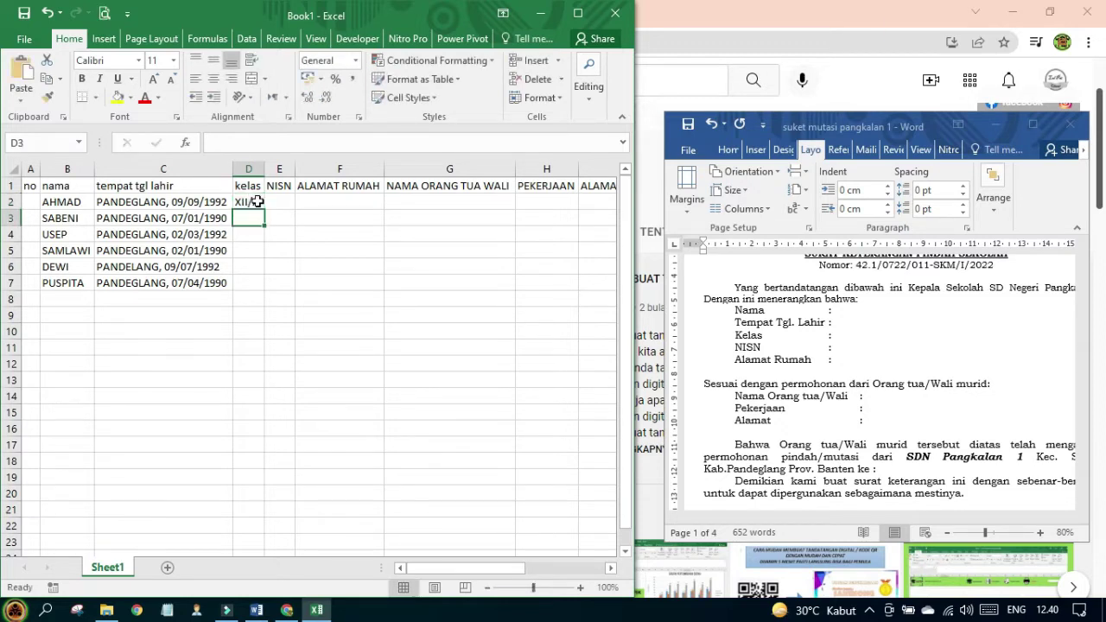
{"action": "type", "text": "XII"}
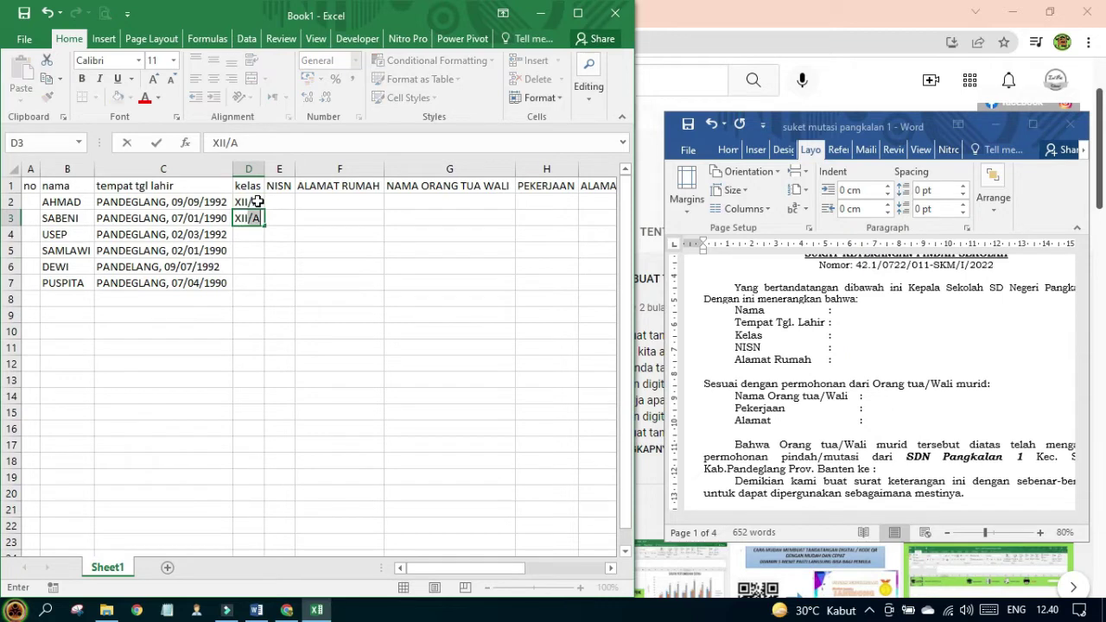
{"action": "type", "text": "/B"}
{"action": "key", "text": "Return"}
{"action": "type", "text": "XII/C"}
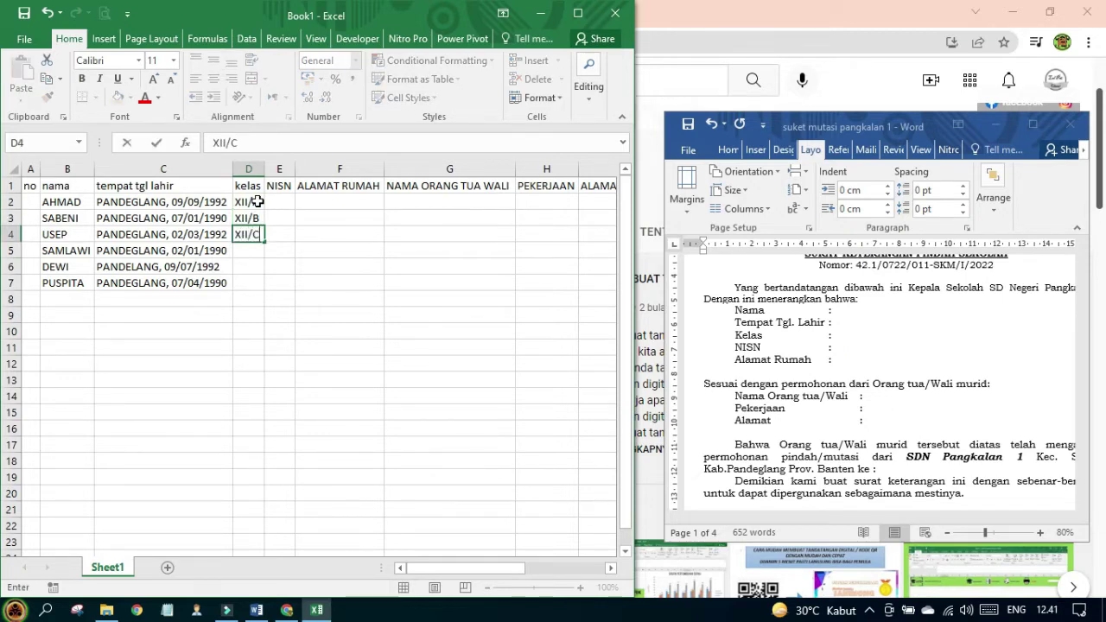
{"action": "key", "text": "Return"}
- Fill the "kelas" column for the last three students with XII/D, XII/E and XII/F in D5 to D7
{"action": "type", "text": "XII"}
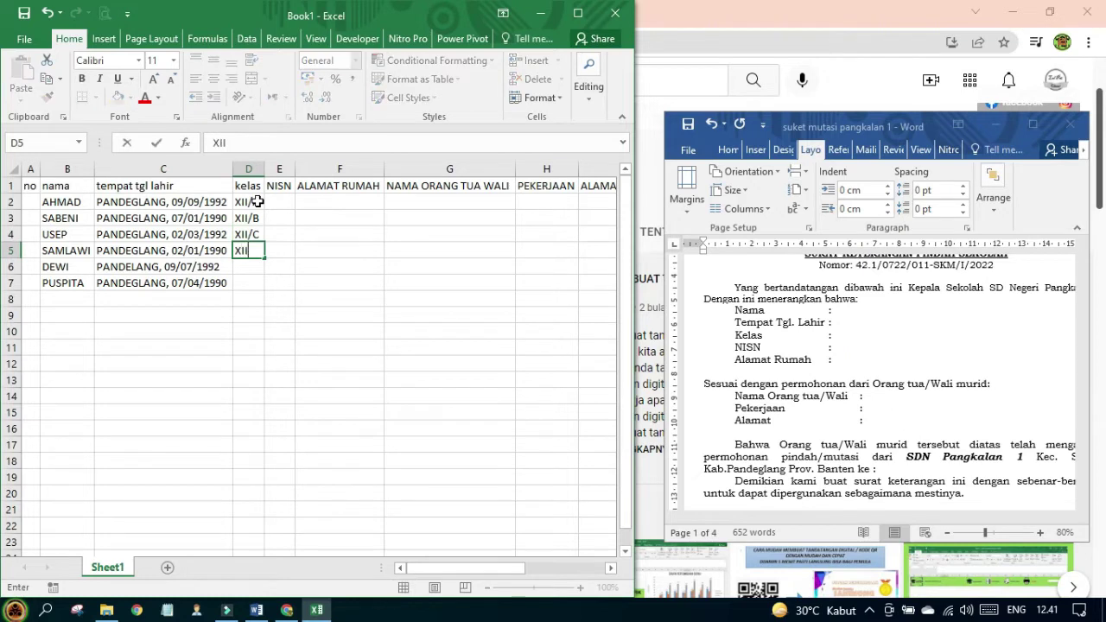
{"action": "type", "text": "/D"}
{"action": "key", "text": "Return"}
{"action": "type", "text": "XII/"}
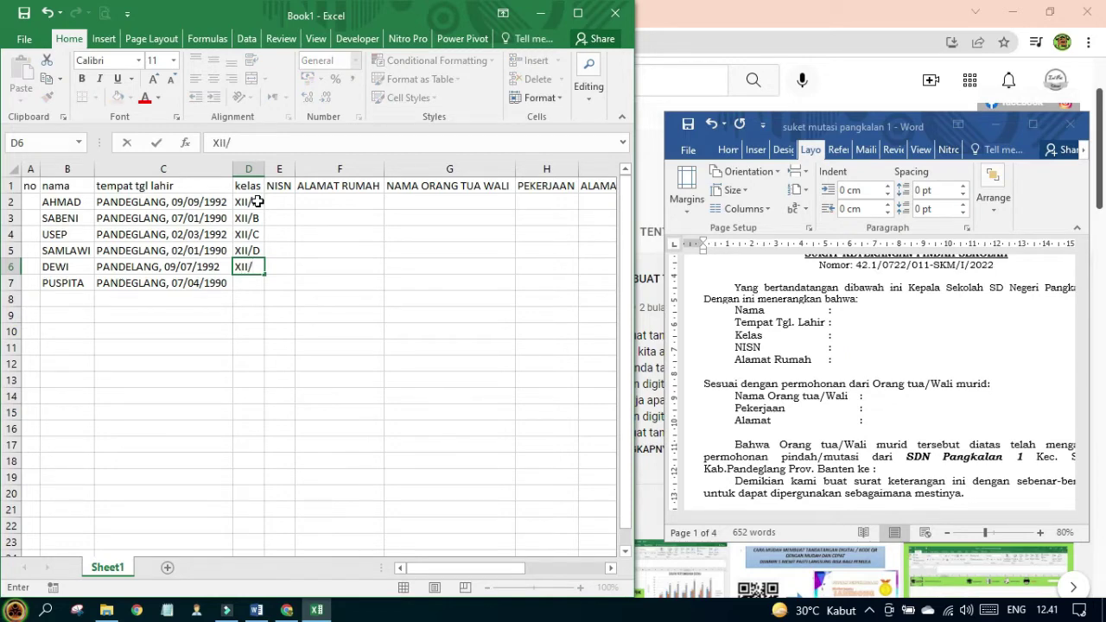
{"action": "type", "text": "E"}
{"action": "key", "text": "Return"}
{"action": "type", "text": "XII"}
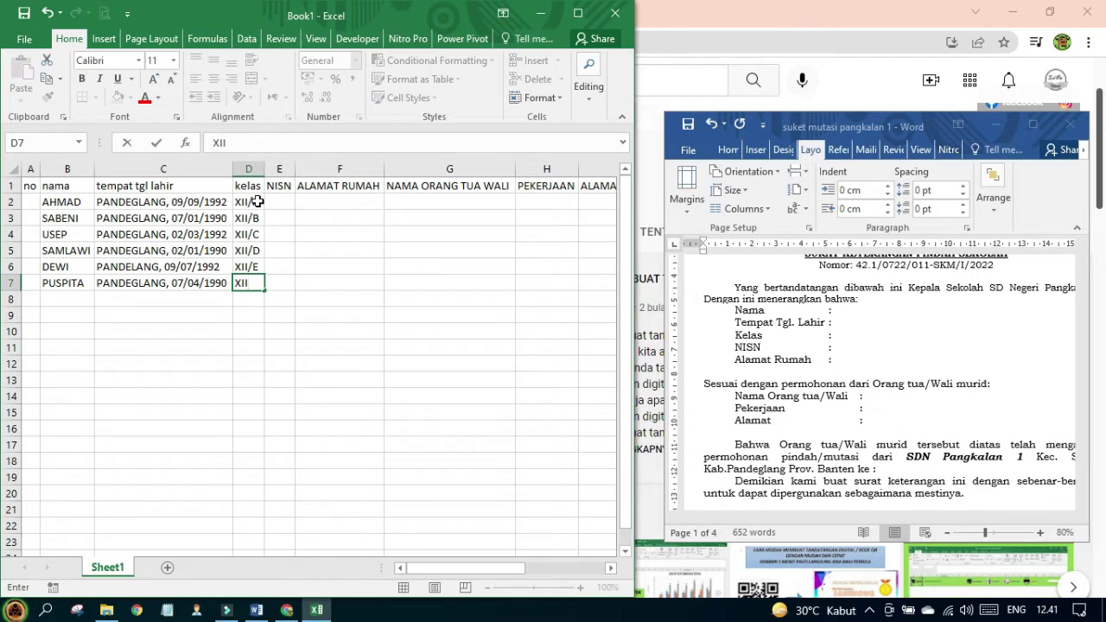
{"action": "type", "text": "/F"}
{"action": "key", "text": "Return"}
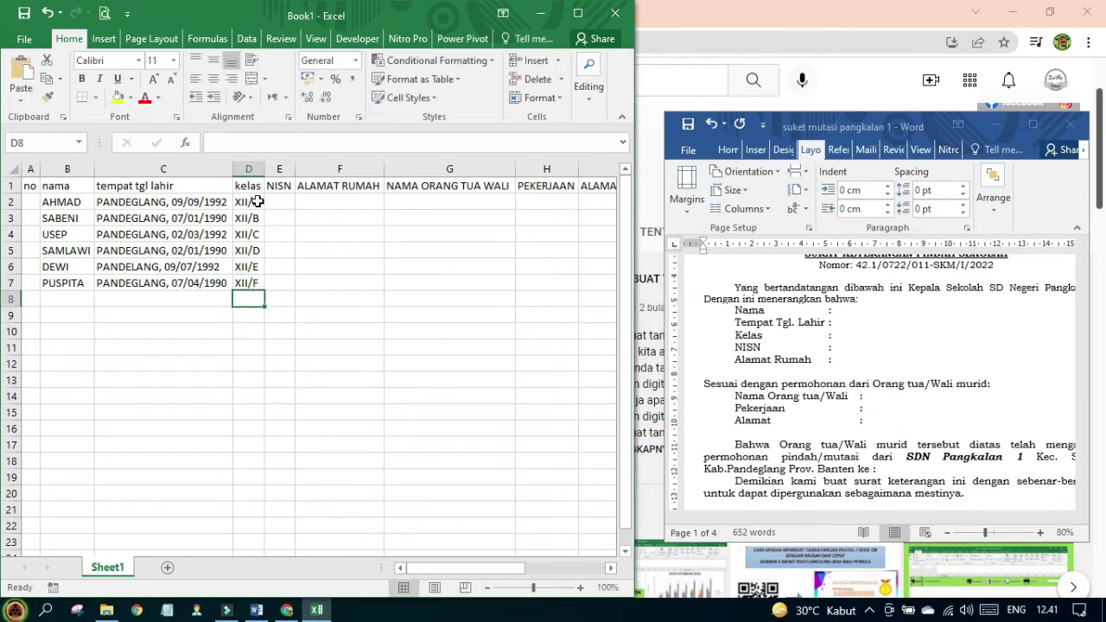
- Enter the first student's eight-digit student number in E2 of the "NISN" column
{"action": "key", "text": "Up"}
{"action": "key", "text": "Up"}
{"action": "key", "text": "Up"}
{"action": "key", "text": "Up"}
{"action": "key", "text": "Up"}
{"action": "key", "text": "Up"}
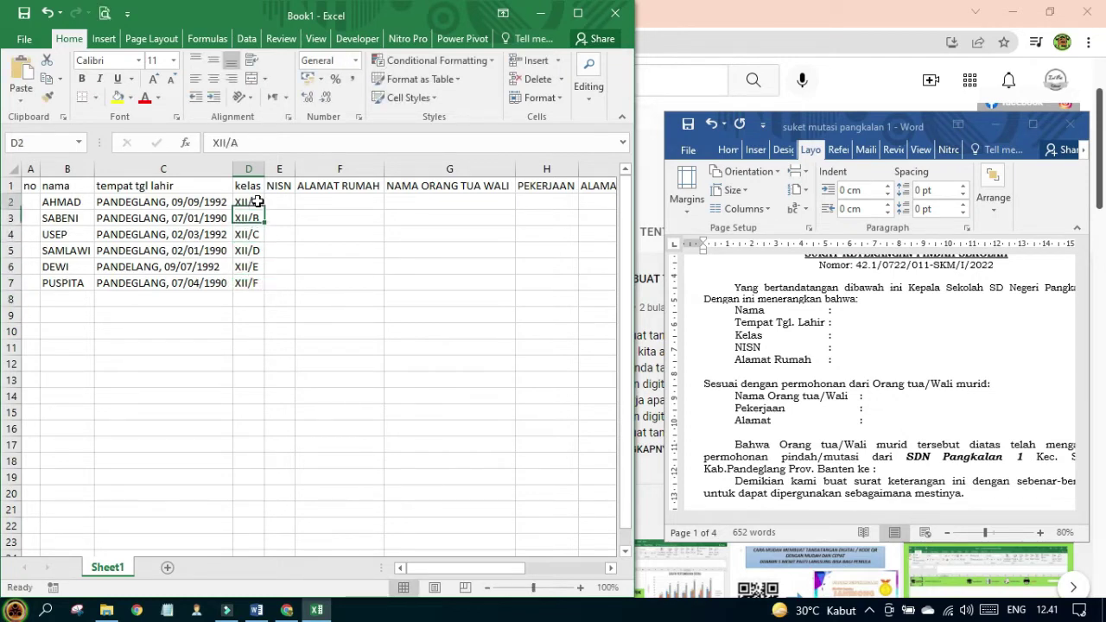
{"action": "key", "text": "Right"}
{"action": "type", "text": "1234"}
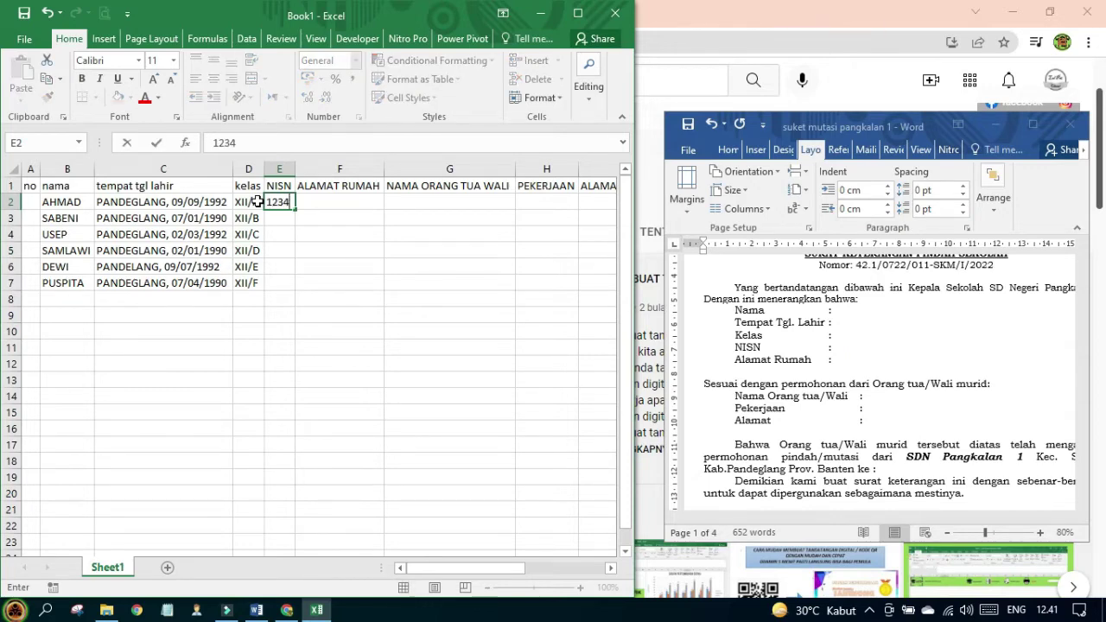
{"action": "type", "text": "9022"}
{"action": "key", "text": "Return"}
{"action": "key", "text": "Up"}
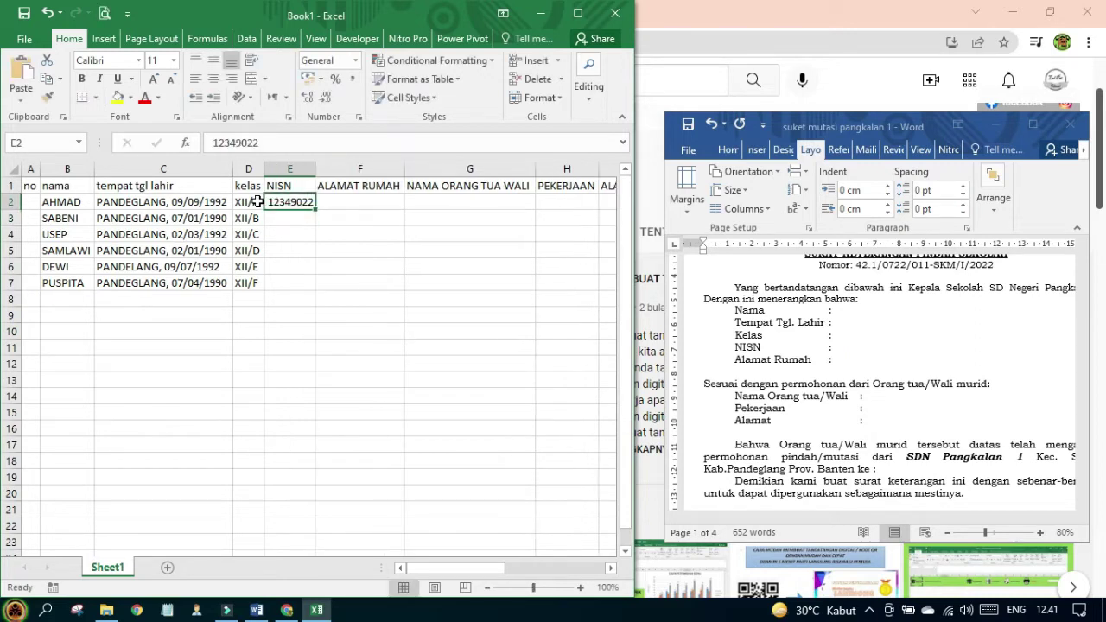
{"action": "key", "text": "Down"}
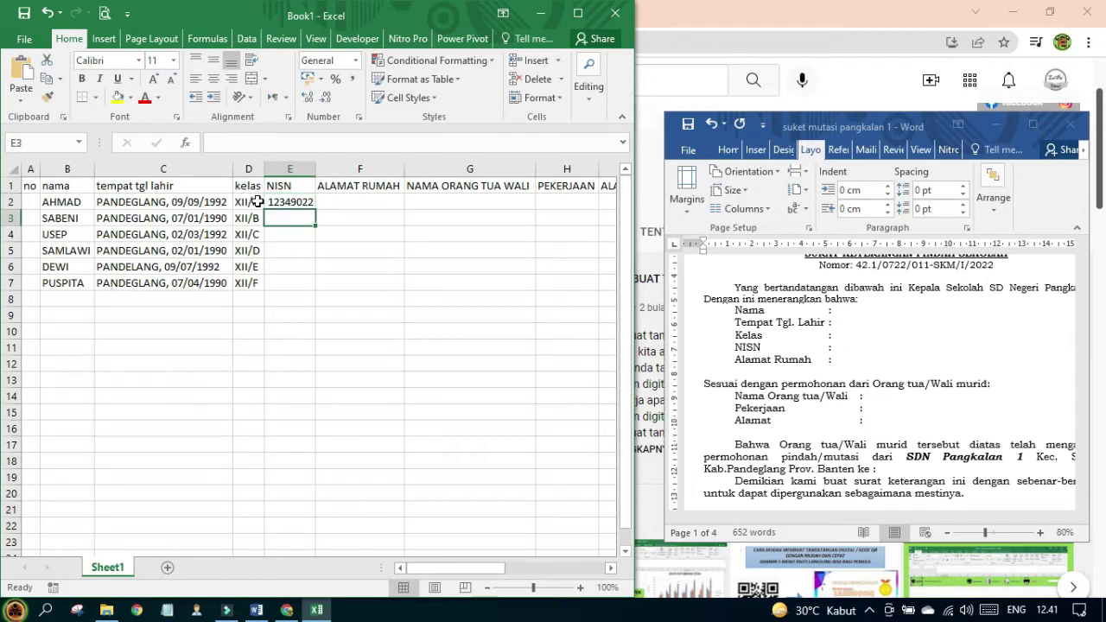
- Enter eight-digit NISN numbers for the second and third students in E3 and E4
{"action": "type", "text": "298"}
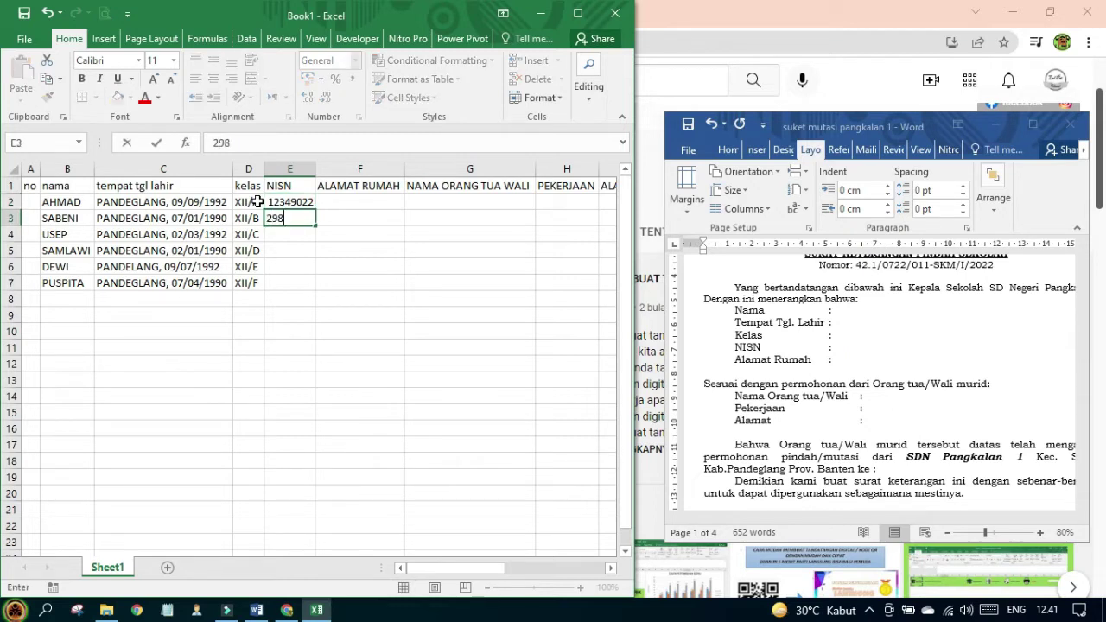
{"action": "type", "text": "76554"}
{"action": "key", "text": "Return"}
{"action": "key", "text": "Up"}
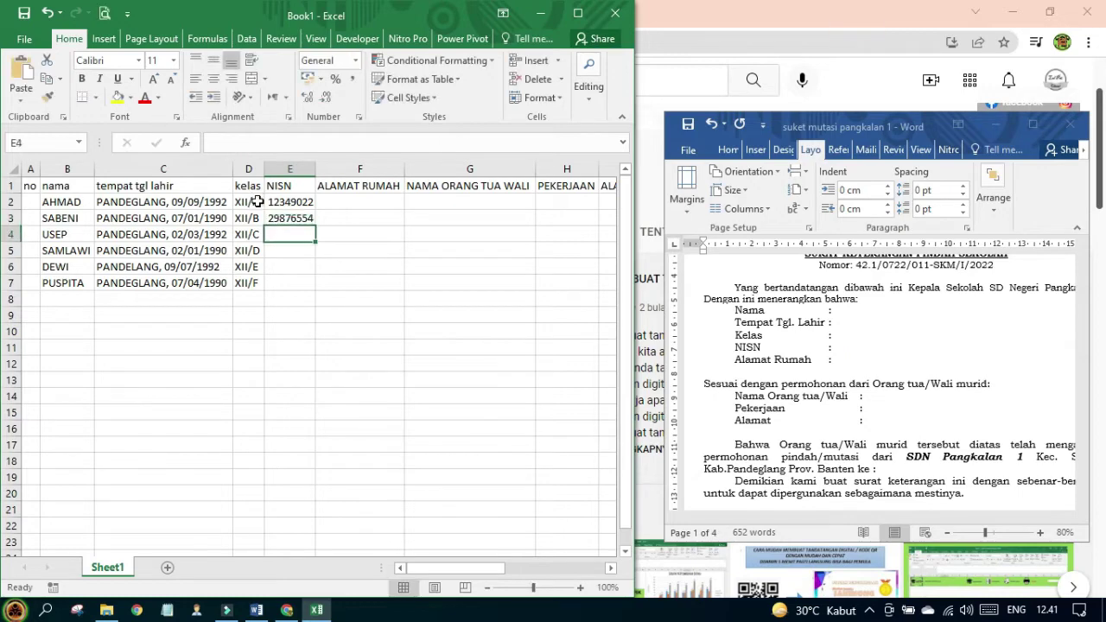
{"action": "type", "text": "2399987"}
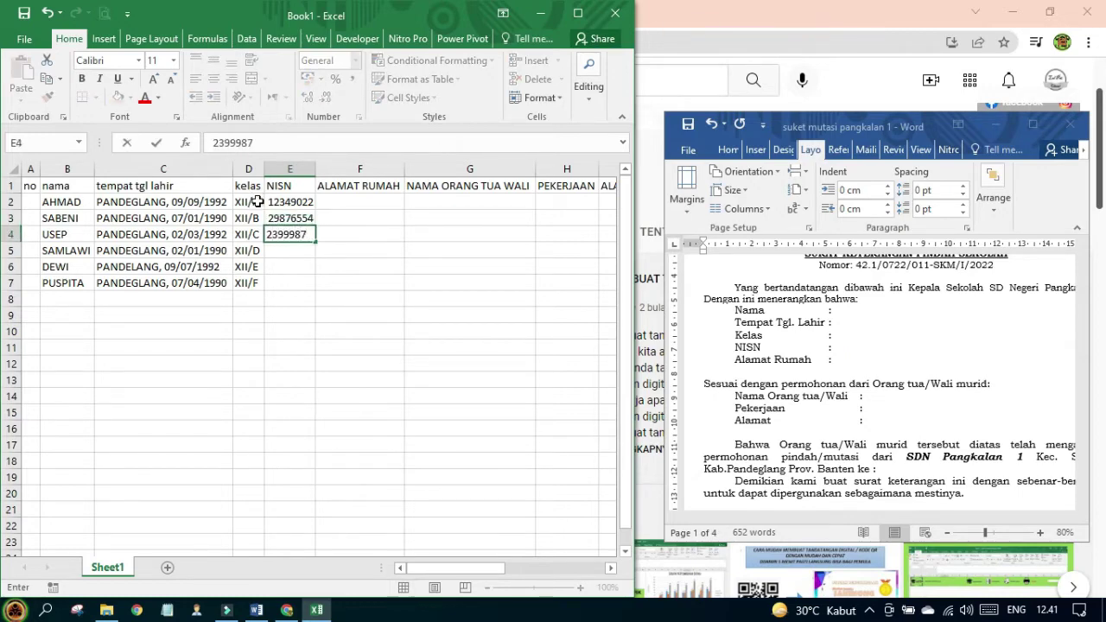
{"action": "type", "text": "8"}
{"action": "key", "text": "Return"}
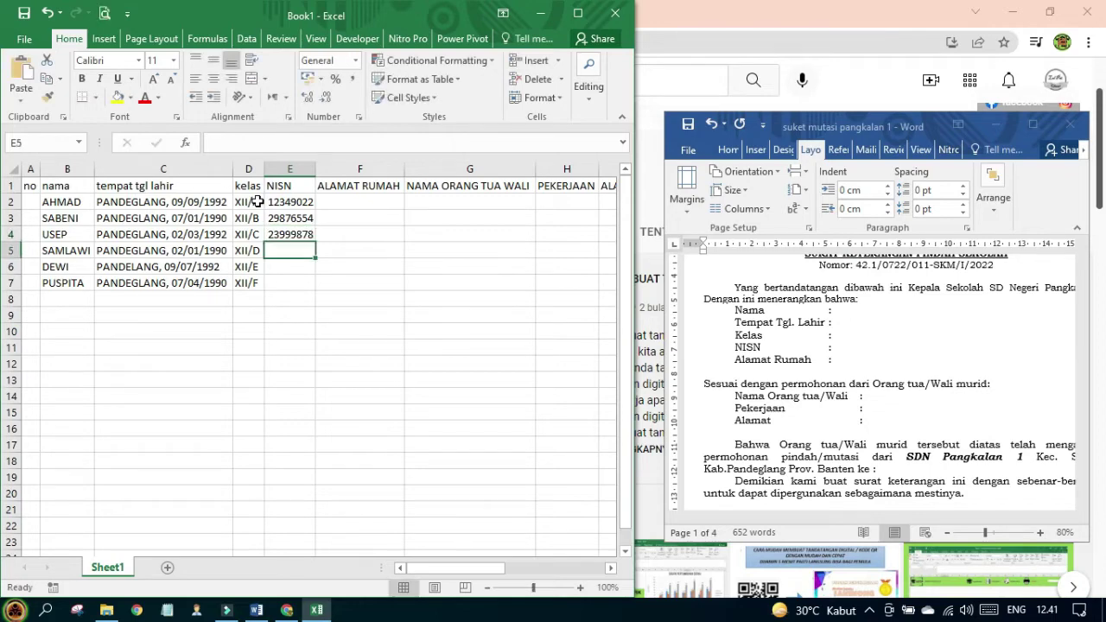
- Enter eight-digit NISN numbers for the fourth and fifth students in E5 and E6
{"action": "type", "text": "34003897"}
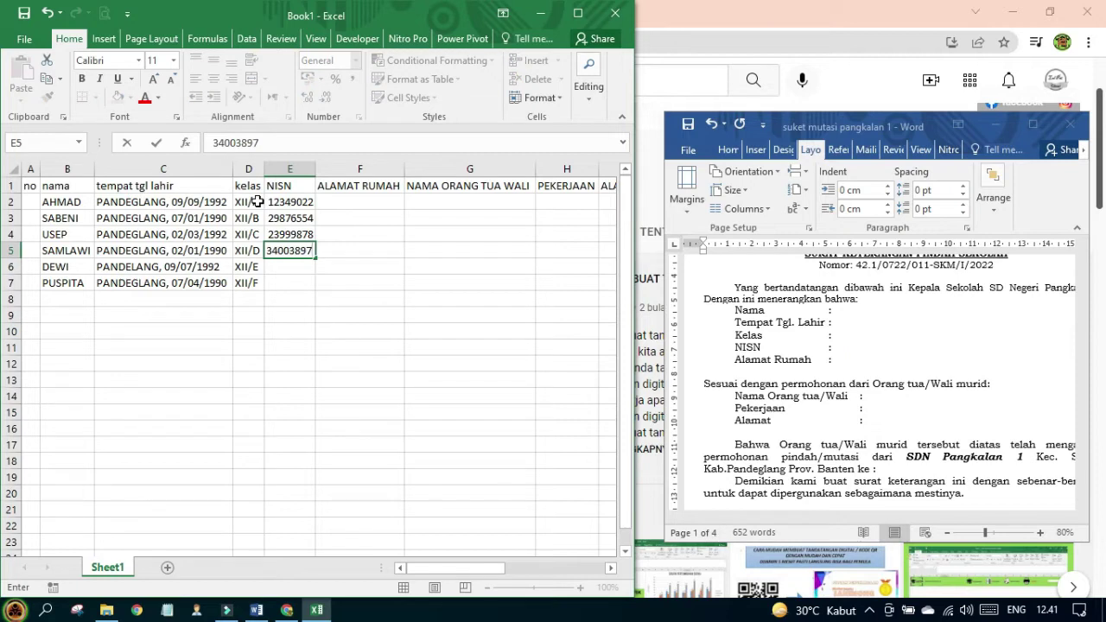
{"action": "key", "text": "Return"}
{"action": "type", "text": "81378"}
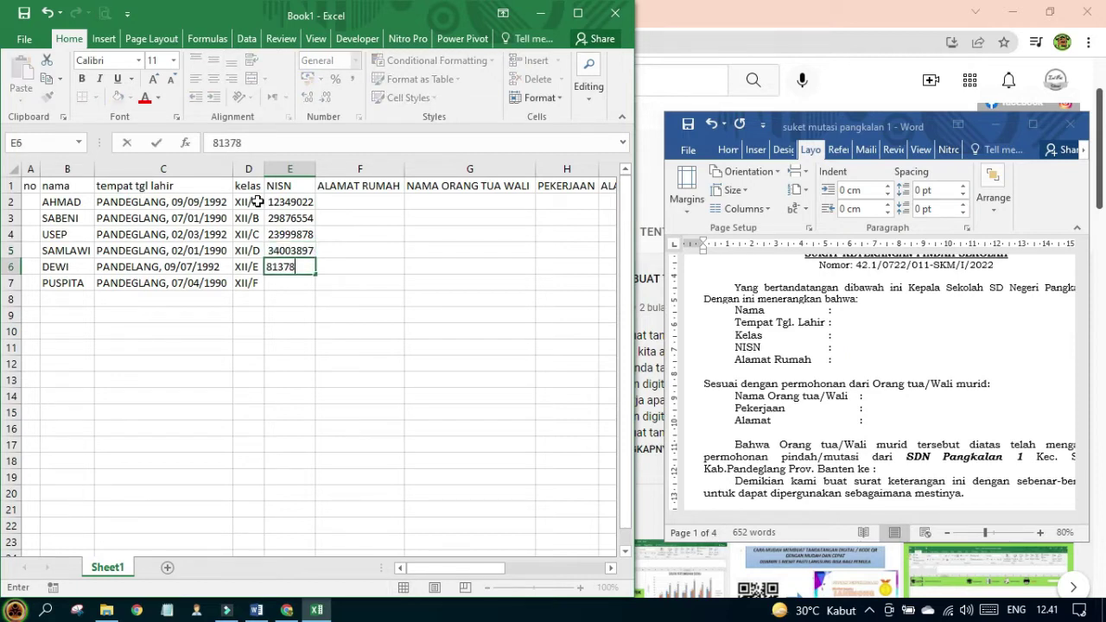
{"action": "type", "text": "8282"}
{"action": "key", "text": "Return"}
{"action": "type", "text": "073181"}
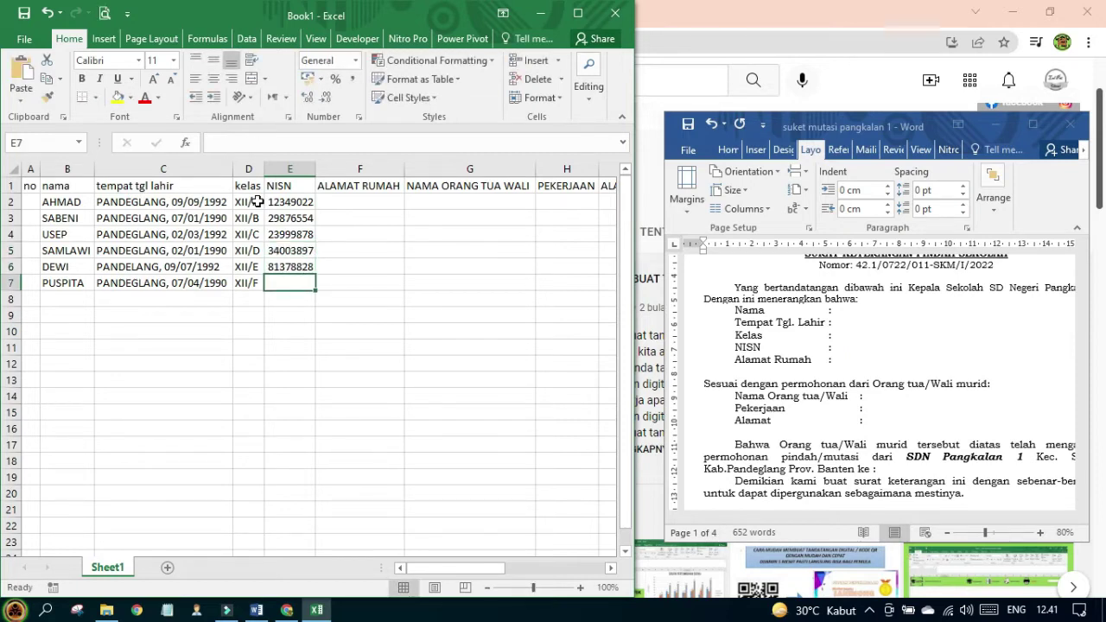
{"action": "key", "text": "BackSpace"}
{"action": "key", "text": "BackSpace"}
{"action": "key", "text": "BackSpace"}
{"action": "key", "text": "BackSpace"}
{"action": "key", "text": "BackSpace"}
{"action": "key", "text": "BackSpace"}
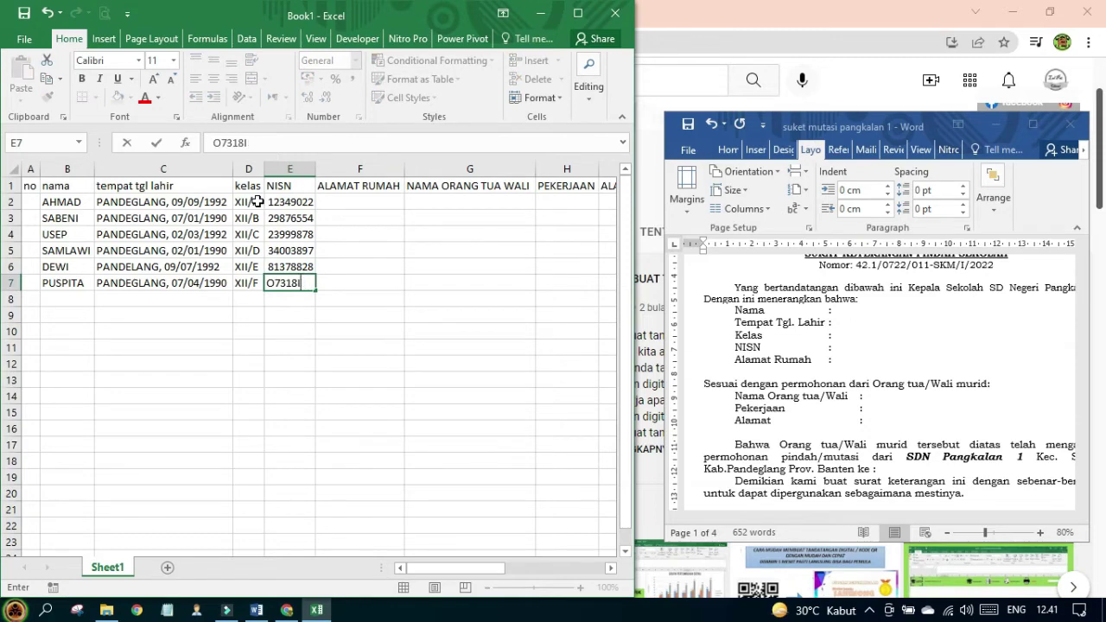
- Enter the sixth student's eight-digit NISN number in E7
{"action": "type", "text": "320"}
{"action": "key", "text": "BackSpace"}
{"action": "type", "text": "4UU"}
{"action": "key", "text": "BackSpace"}
{"action": "key", "text": "BackSpace"}
{"action": "type", "text": "788778"}
{"action": "key", "text": "BackSpace"}
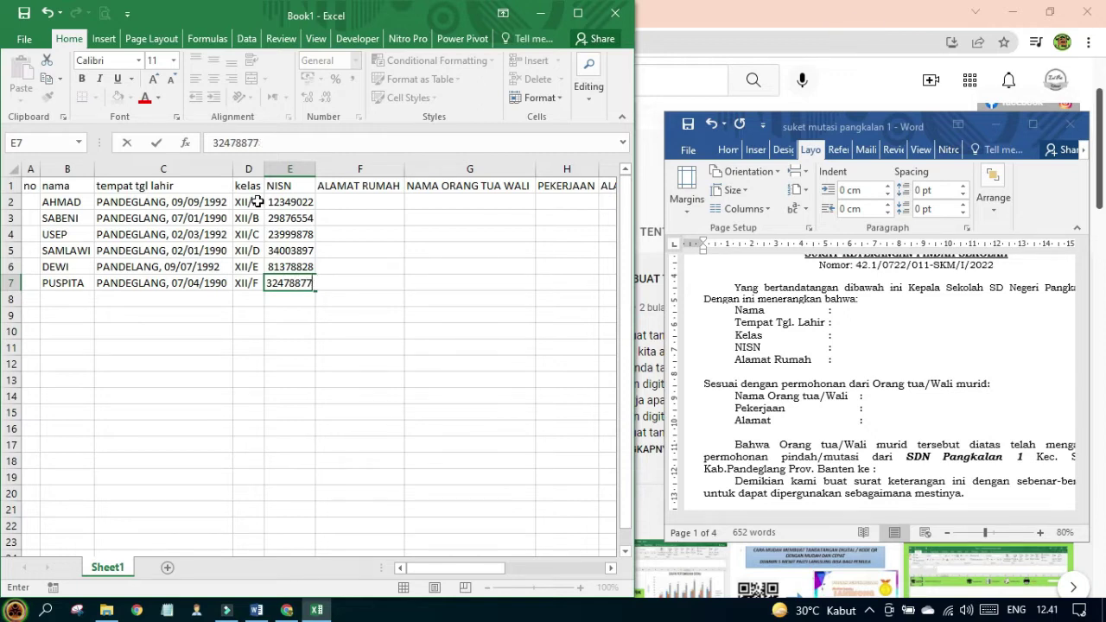
{"action": "key", "text": "Return"}
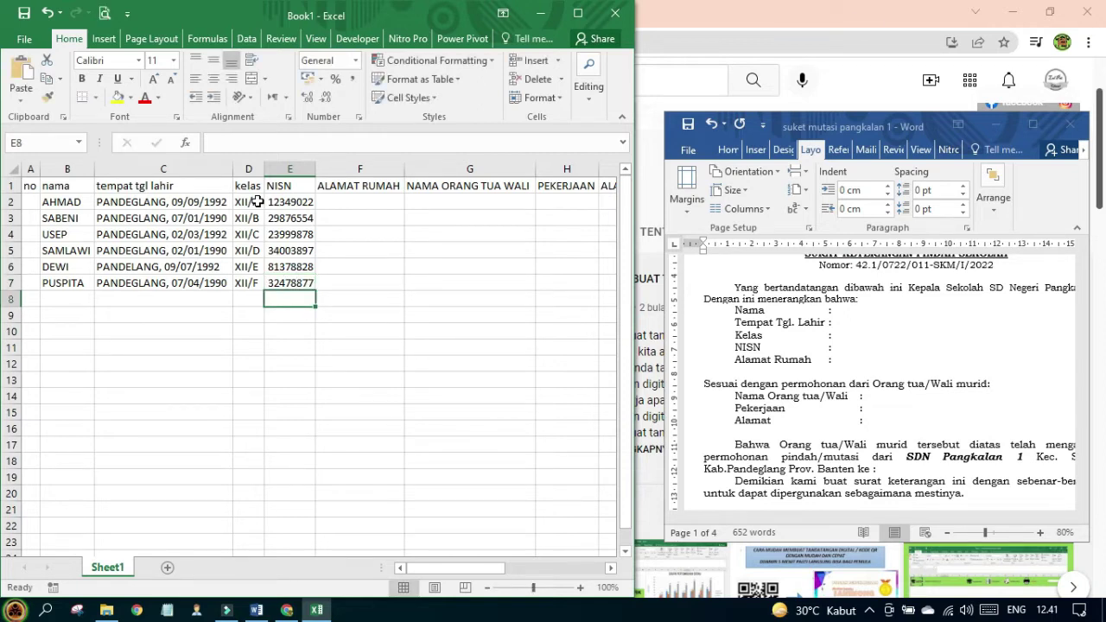
- Enter the first student's home address in F2 of the "ALAMAT RUMAH" column
{"action": "key", "text": "Up"}
{"action": "key", "text": "Up"}
{"action": "key", "text": "Up"}
{"action": "key", "text": "Up"}
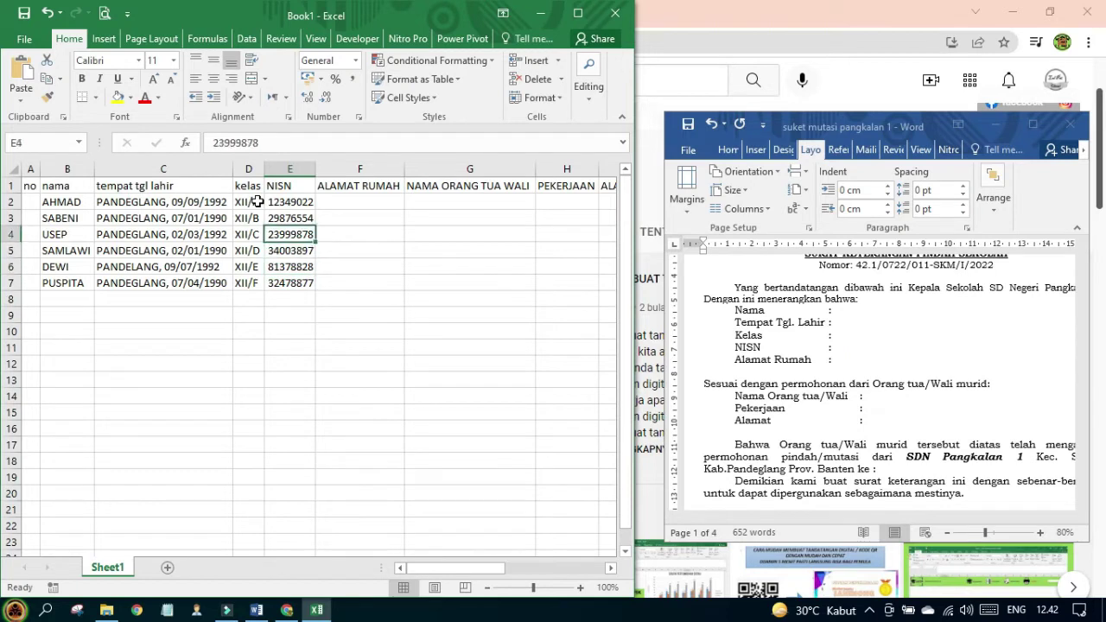
{"action": "key", "text": "Right"}
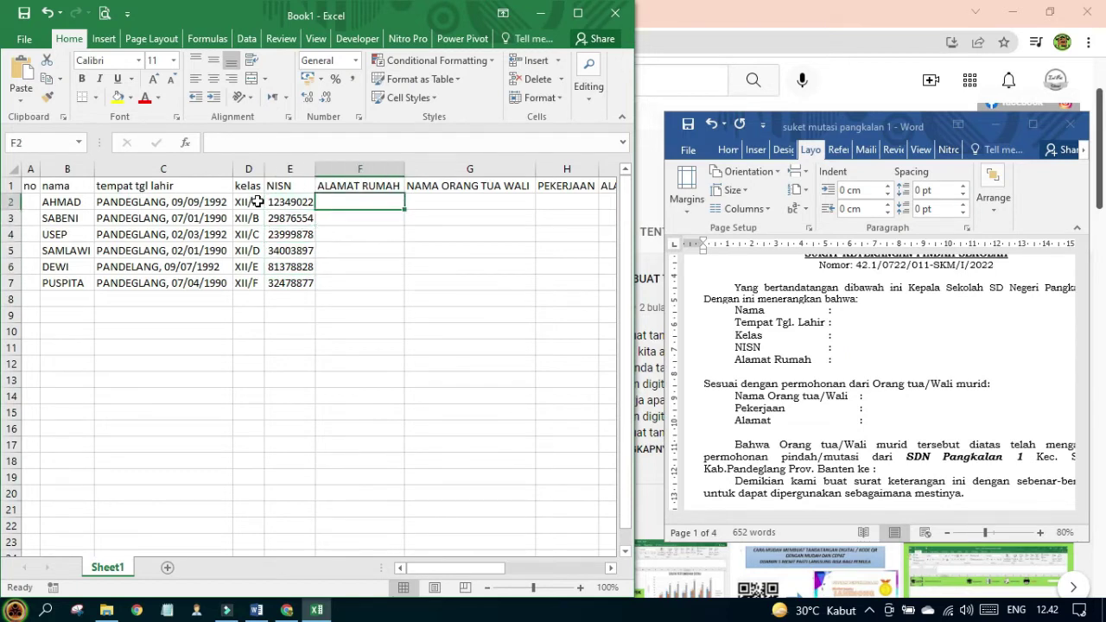
{"action": "type", "text": "KP."}
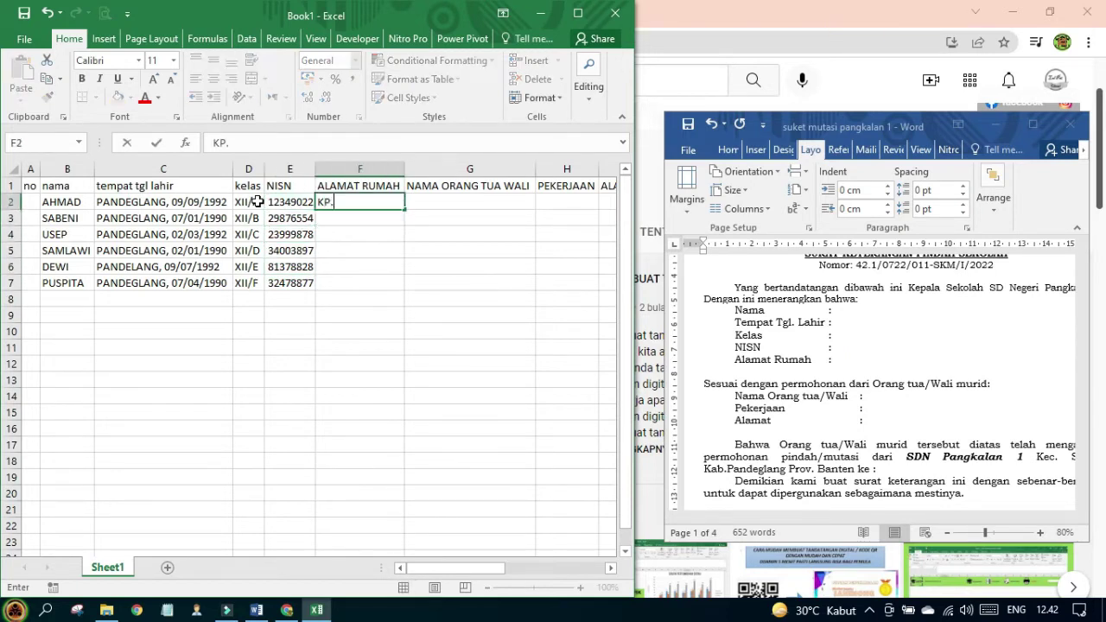
{"action": "type", "text": " BANGKON"}
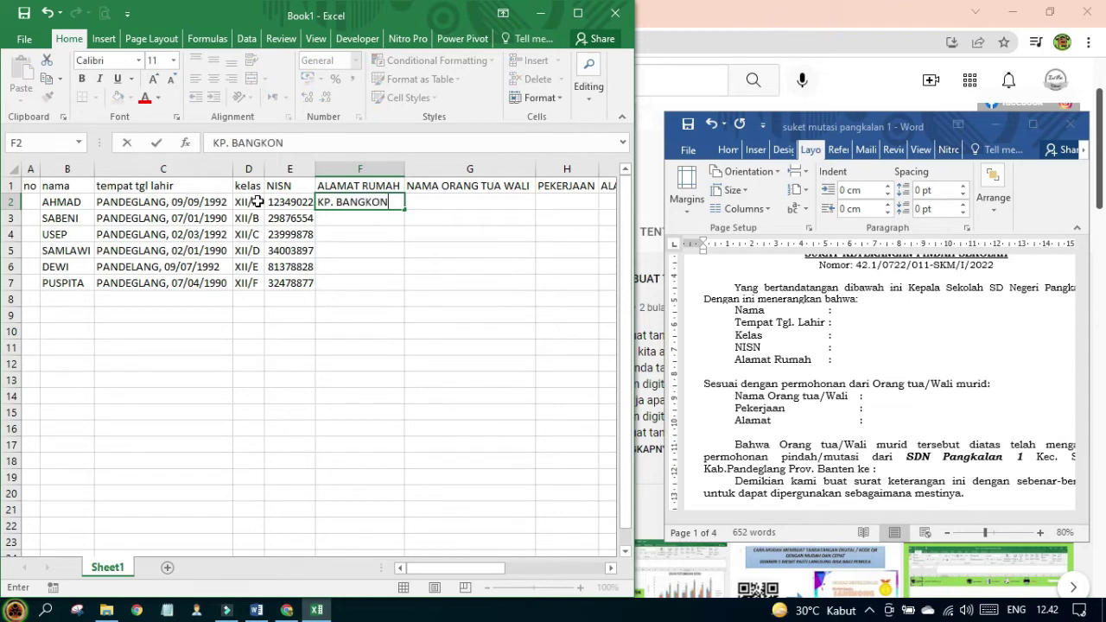
{"action": "type", "text": "OL"}
{"action": "key", "text": "Return"}
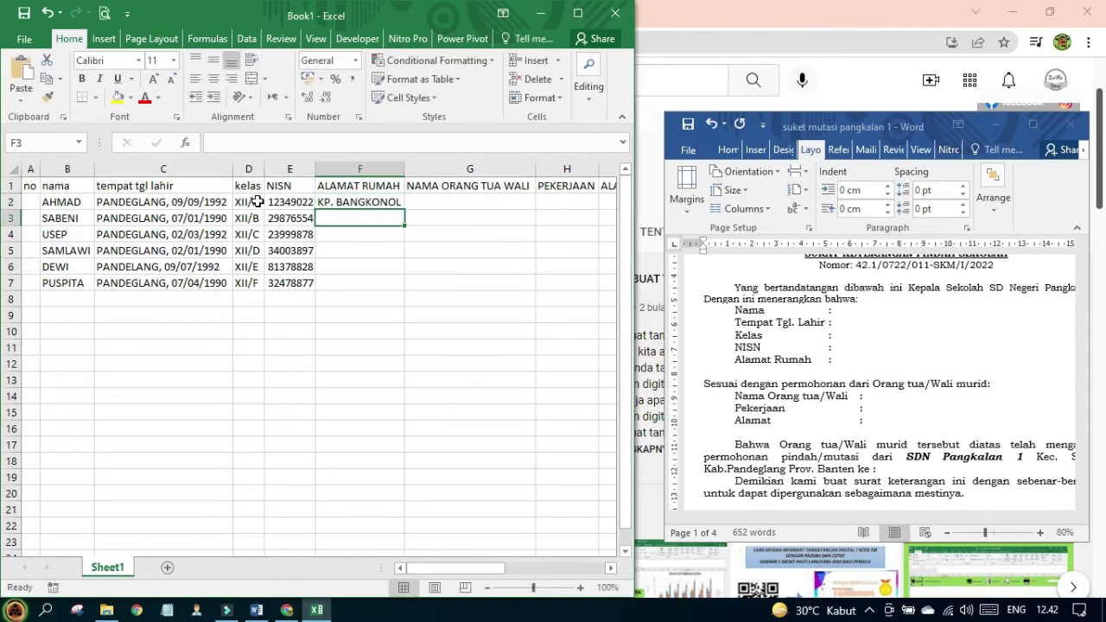
- Enter the home addresses of the second and third students in F3 and F4
{"action": "type", "text": "KP. SEUSE"}
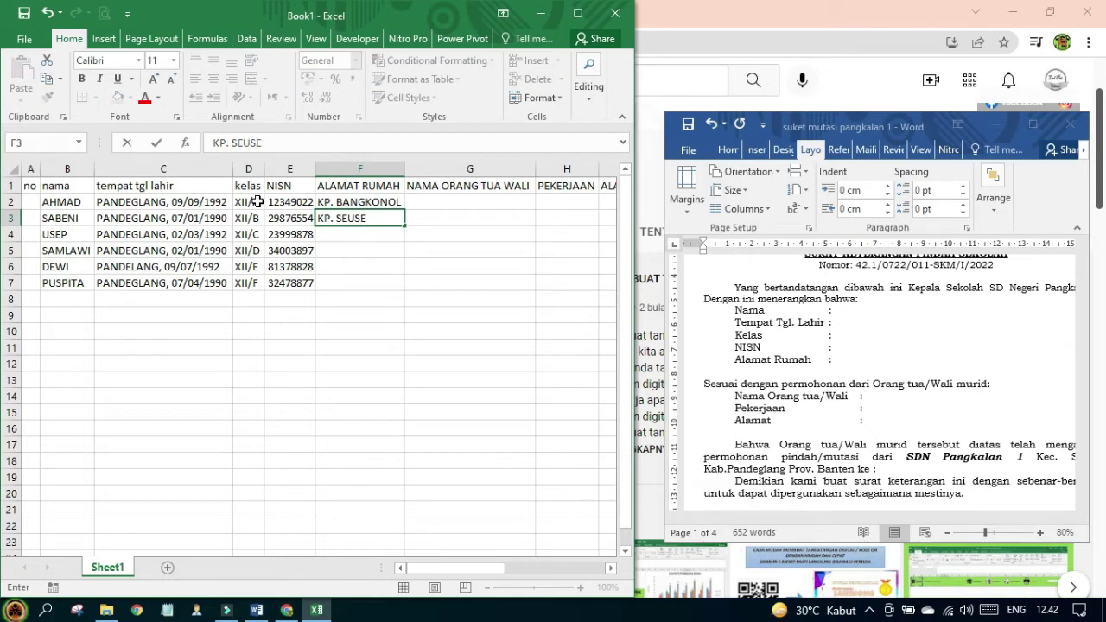
{"action": "type", "text": "UPAN"}
{"action": "key", "text": "Return"}
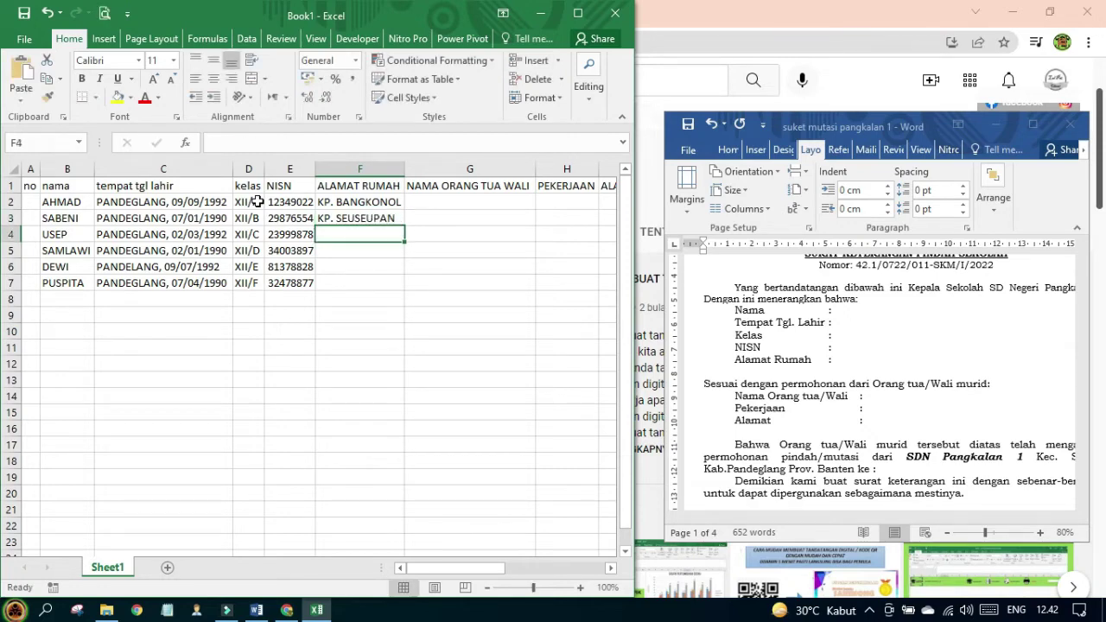
{"action": "type", "text": "KP"}
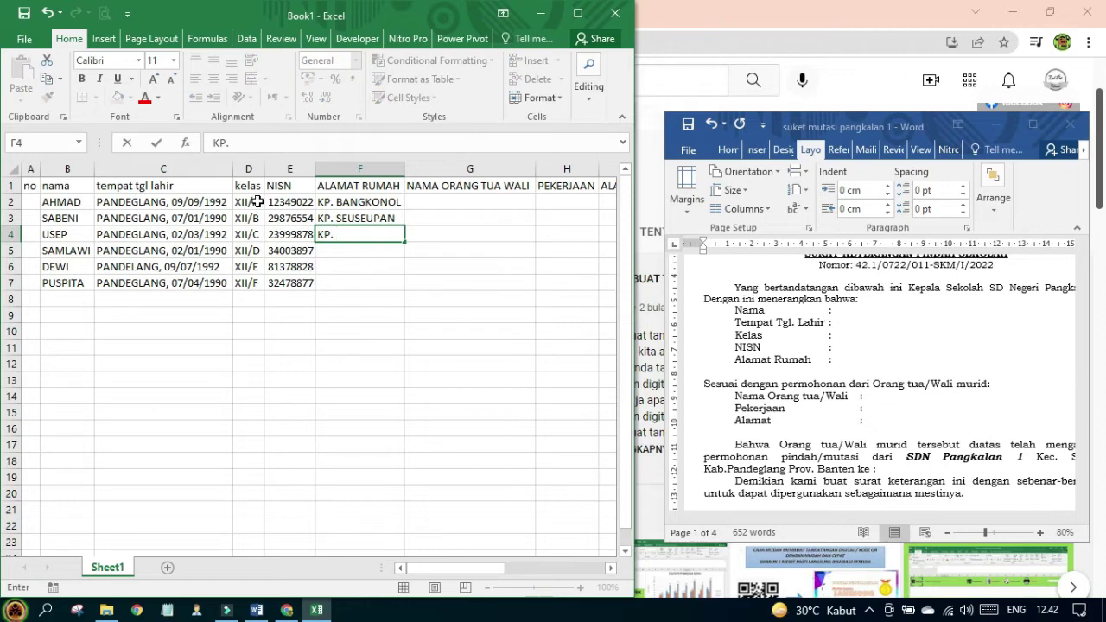
{"action": "type", "text": ". MUNCANG"}
{"action": "key", "text": "Return"}
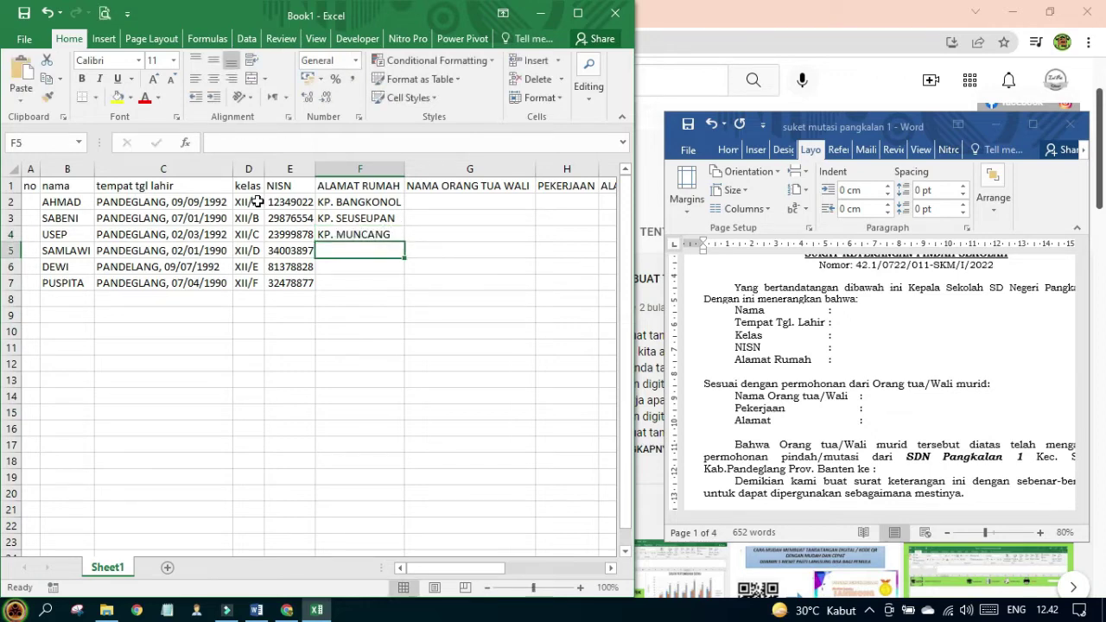
- Fill F5, F6 and F7 with the home addresses of the fourth, fifth and sixth students
{"action": "type", "text": "KP. ENC"}
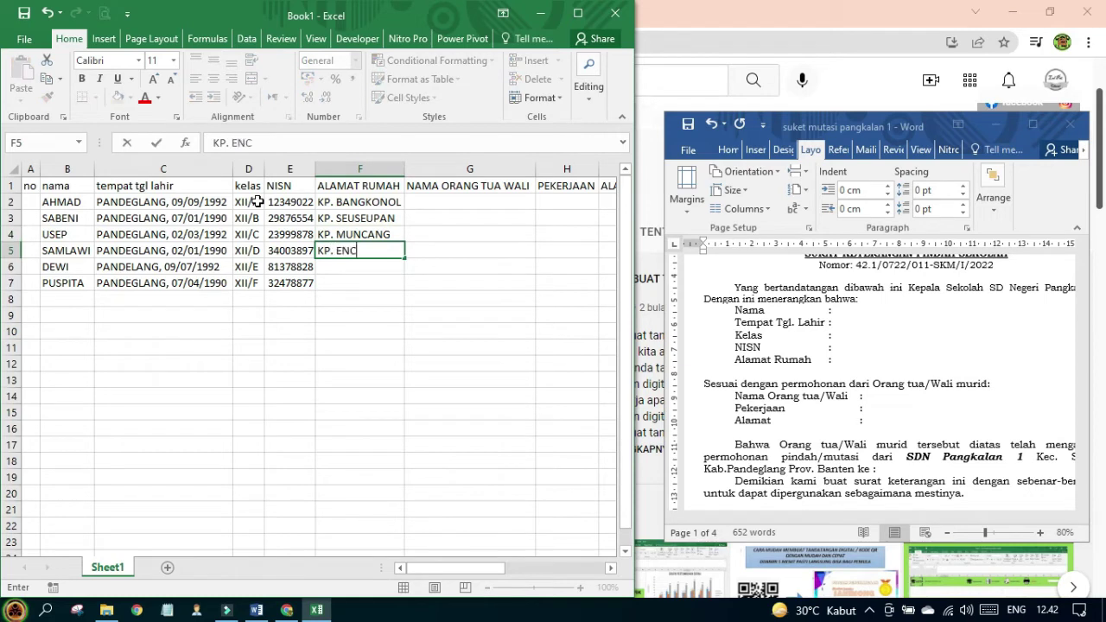
{"action": "type", "text": "LE"}
{"action": "key", "text": "Return"}
{"action": "type", "text": "KP"}
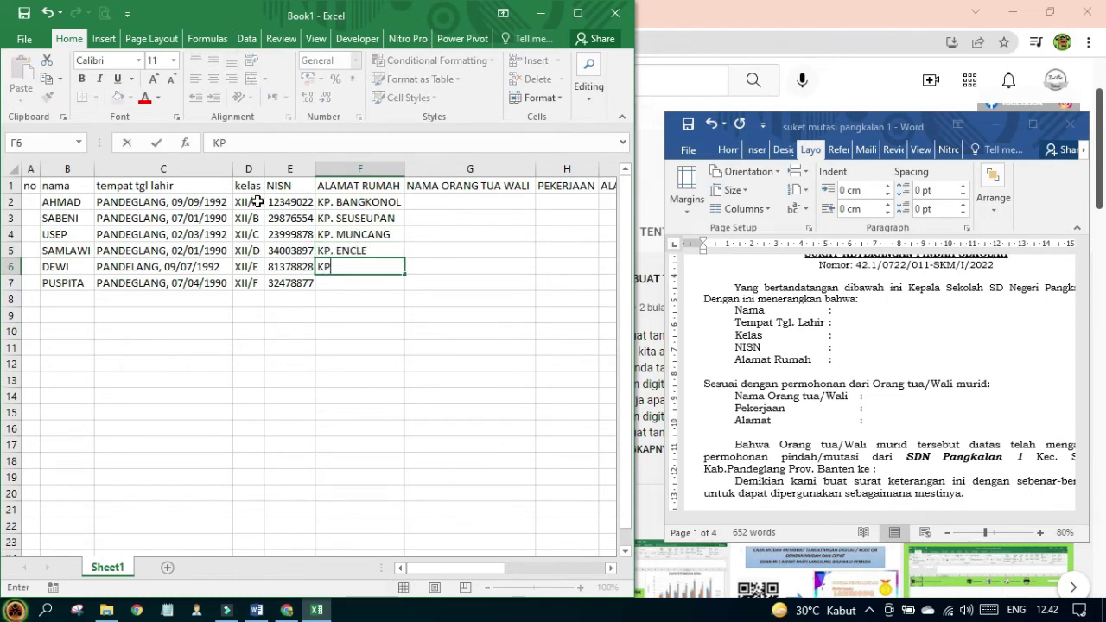
{"action": "type", "text": ". TUNGGUL TUTUNG"}
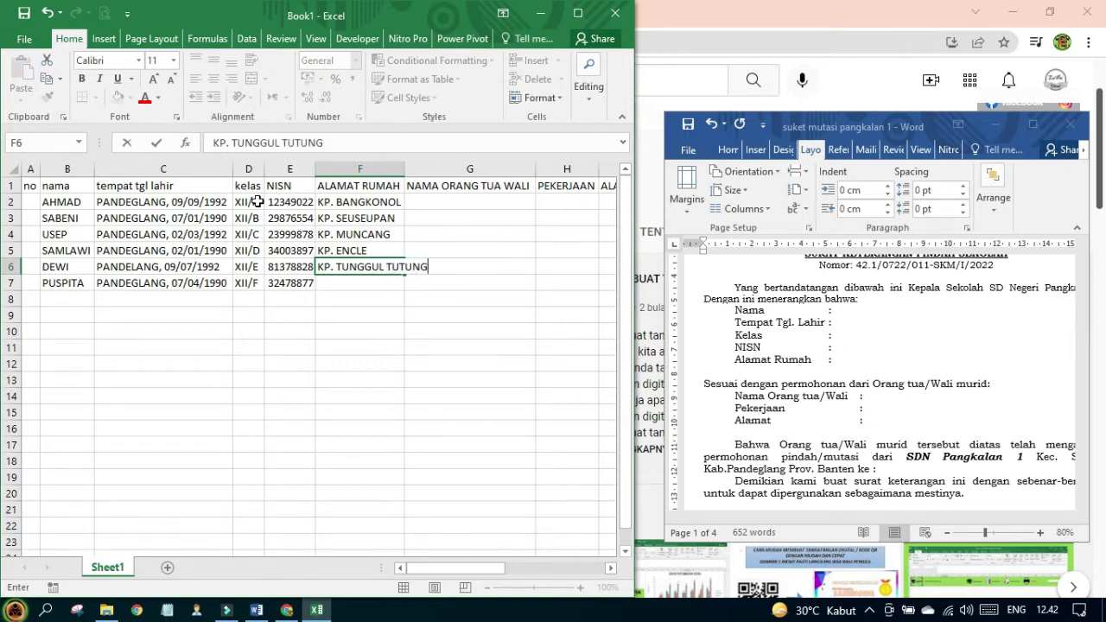
{"action": "key", "text": "Return"}
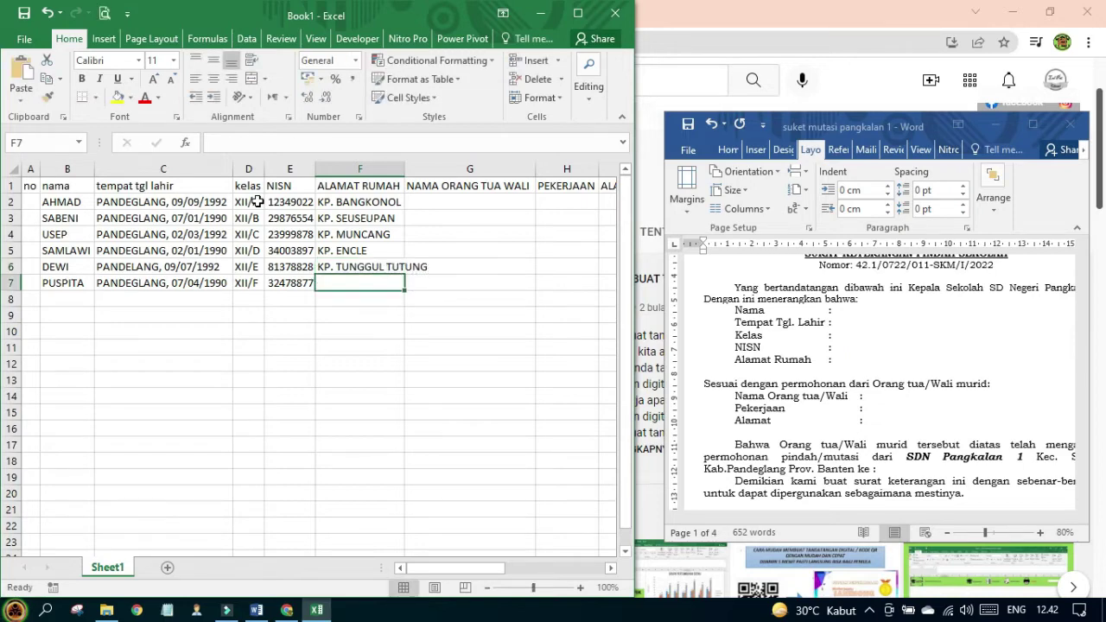
{"action": "type", "text": "KP. CARENANG"}
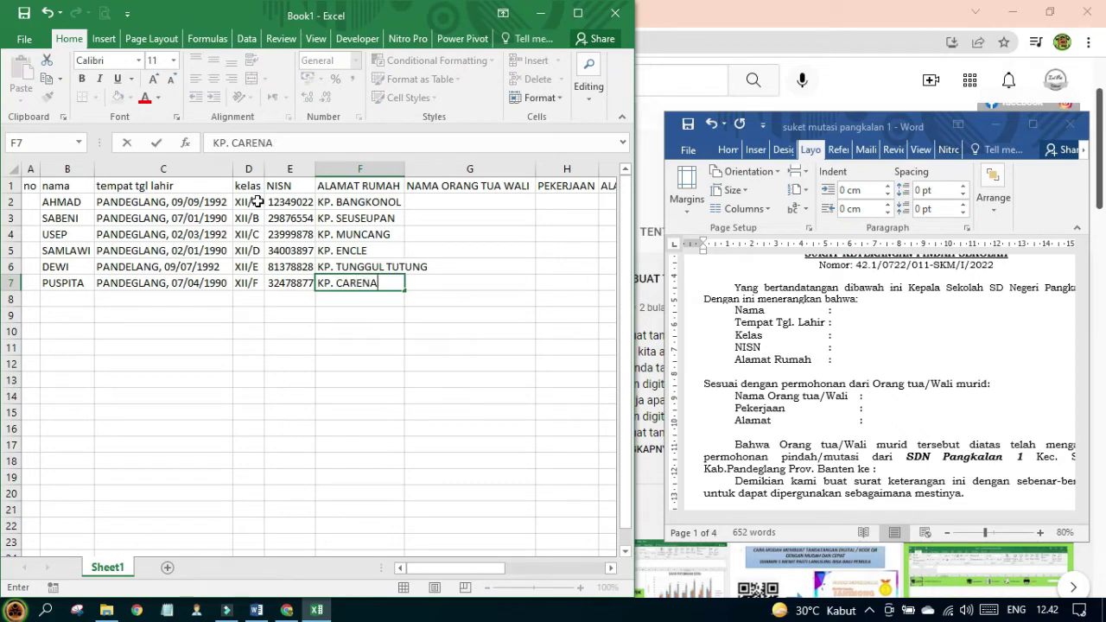
{"action": "key", "text": "Return"}
- Enter the first two students' parent names in G2 and G3 of the "NAMA ORANG TUA WALI" column
{"action": "key", "text": "Up"}
{"action": "key", "text": "Up"}
{"action": "key", "text": "Up"}
{"action": "key", "text": "Up"}
{"action": "key", "text": "Up"}
{"action": "key", "text": "Up"}
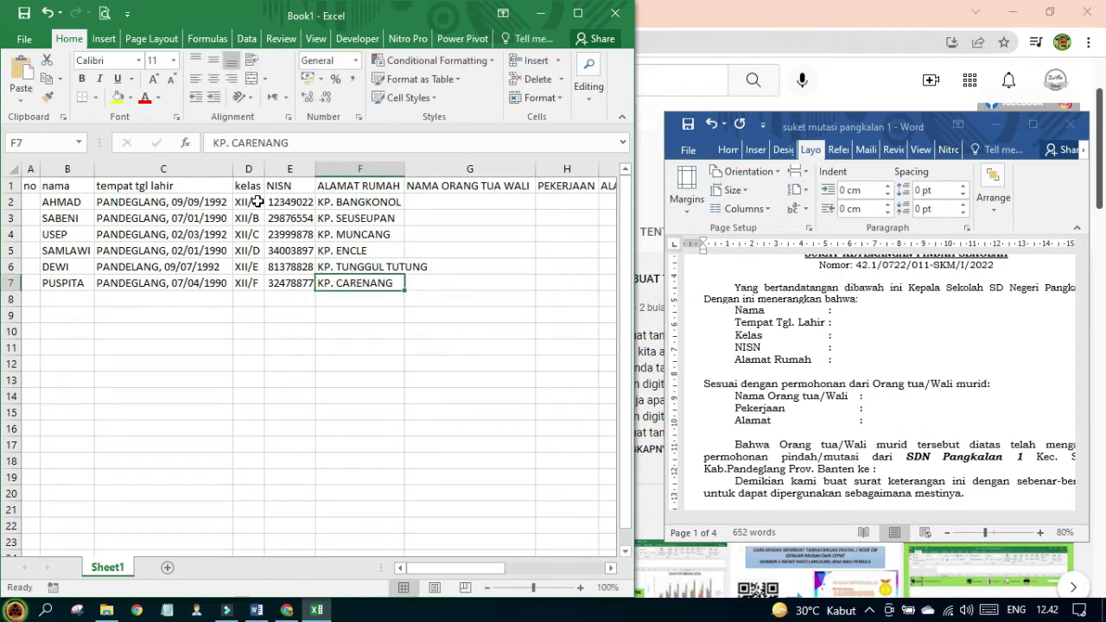
{"action": "key", "text": "Right"}
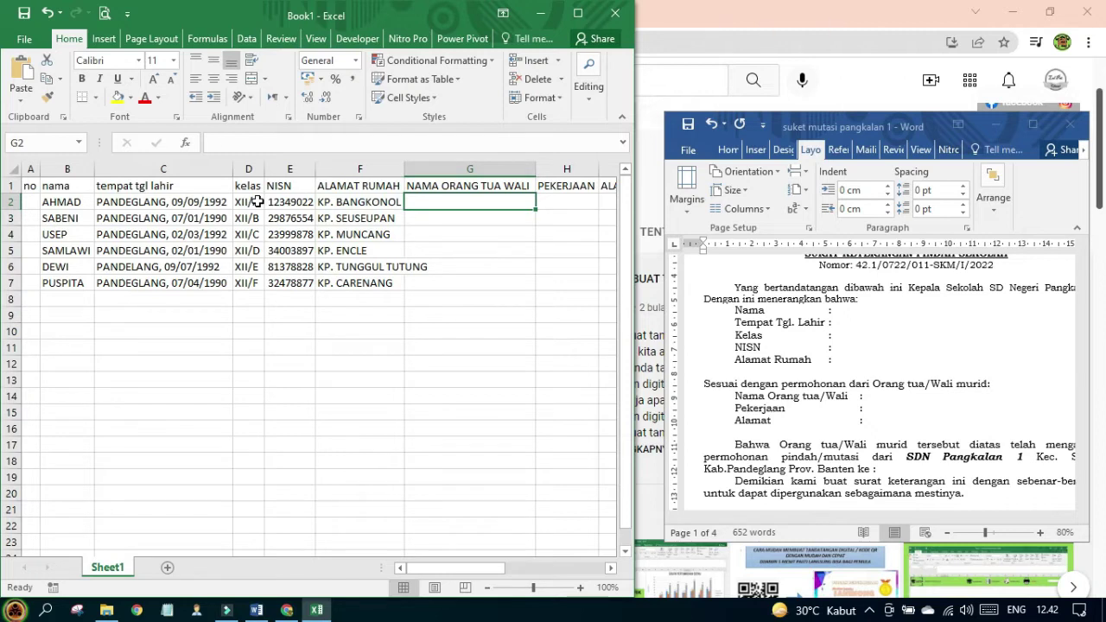
{"action": "type", "text": "BAIHAKI"}
{"action": "key", "text": "Return"}
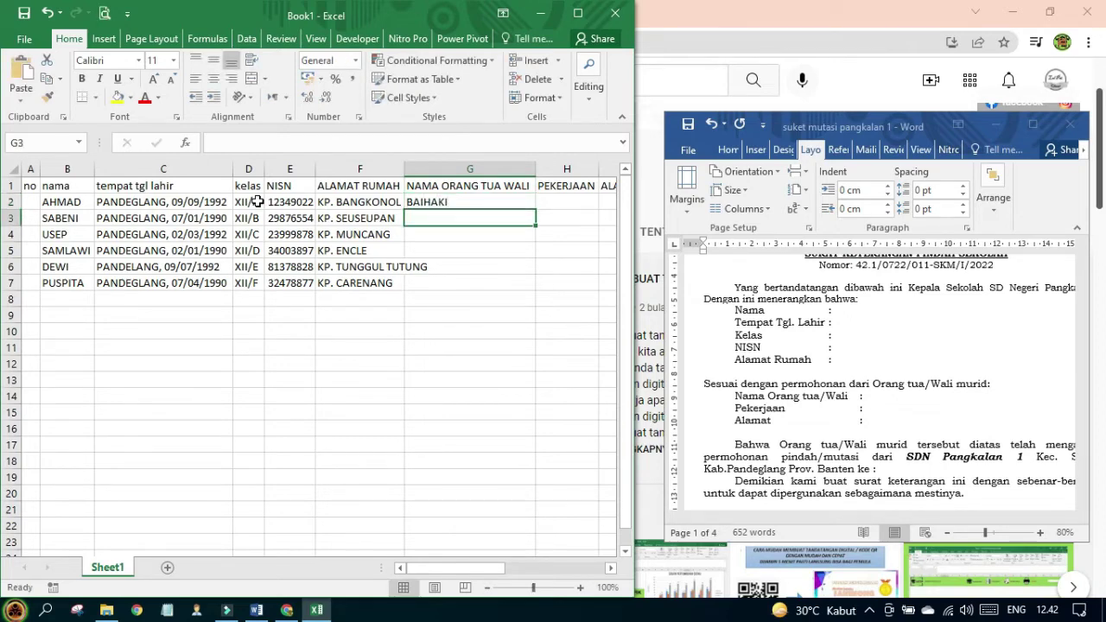
{"action": "type", "text": "MARTA"}
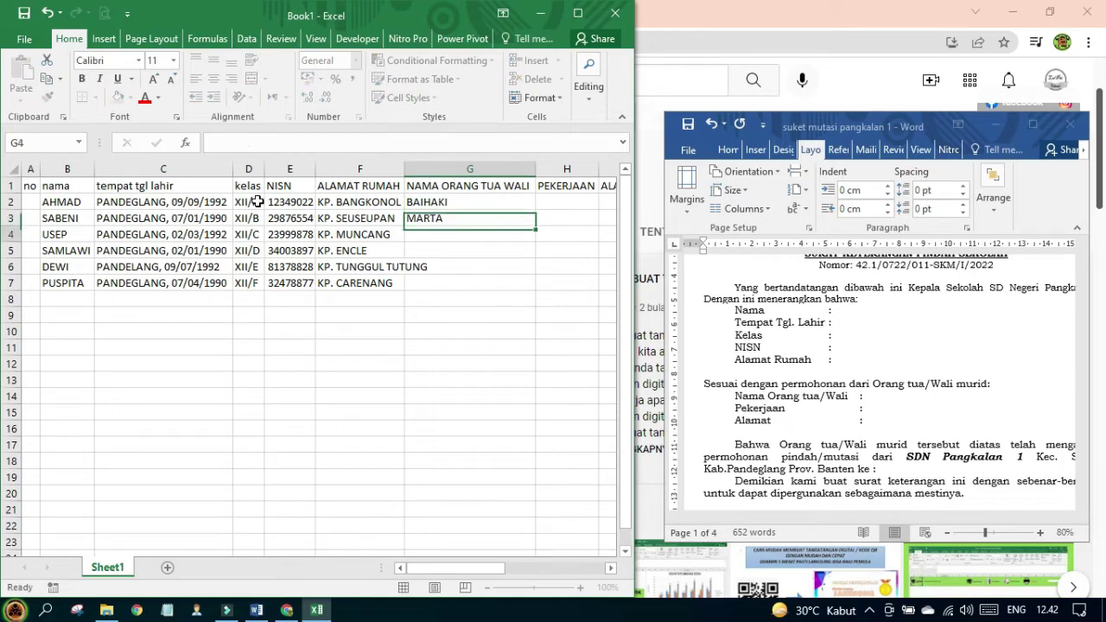
{"action": "key", "text": "Return"}
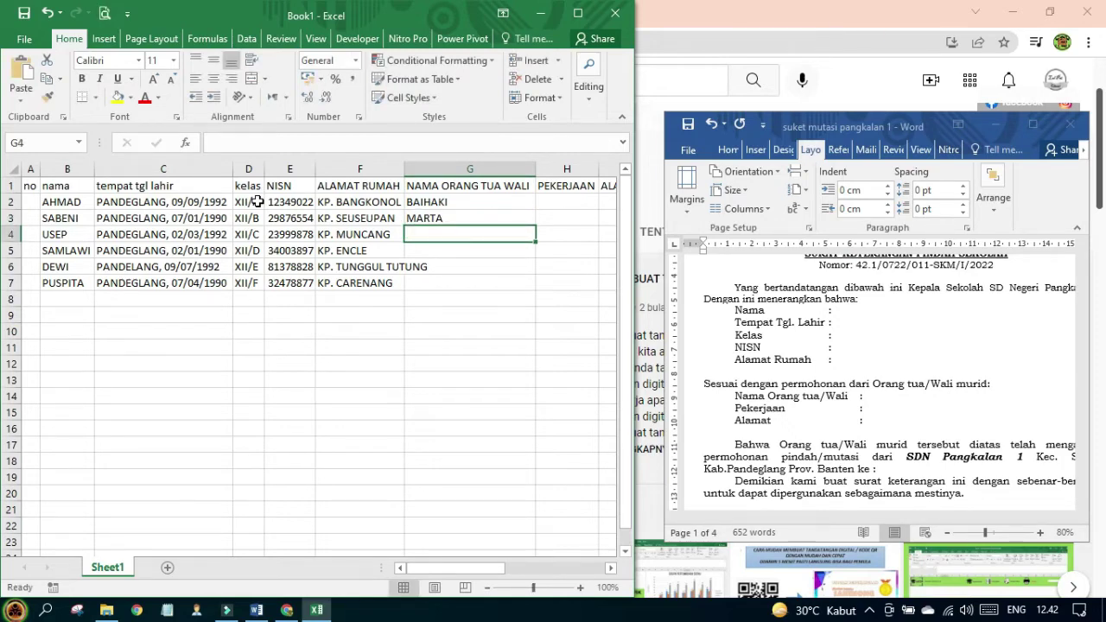
- Enter the parent names for the third, fourth and fifth students in G4, G5 and G6
{"action": "type", "text": "MARLON"}
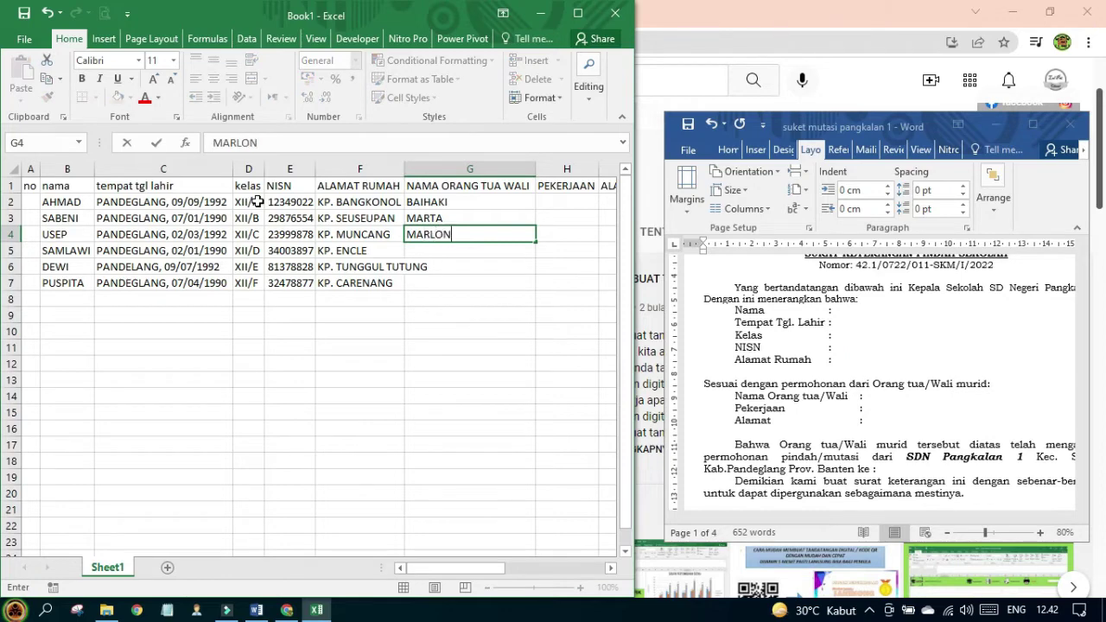
{"action": "key", "text": "Return"}
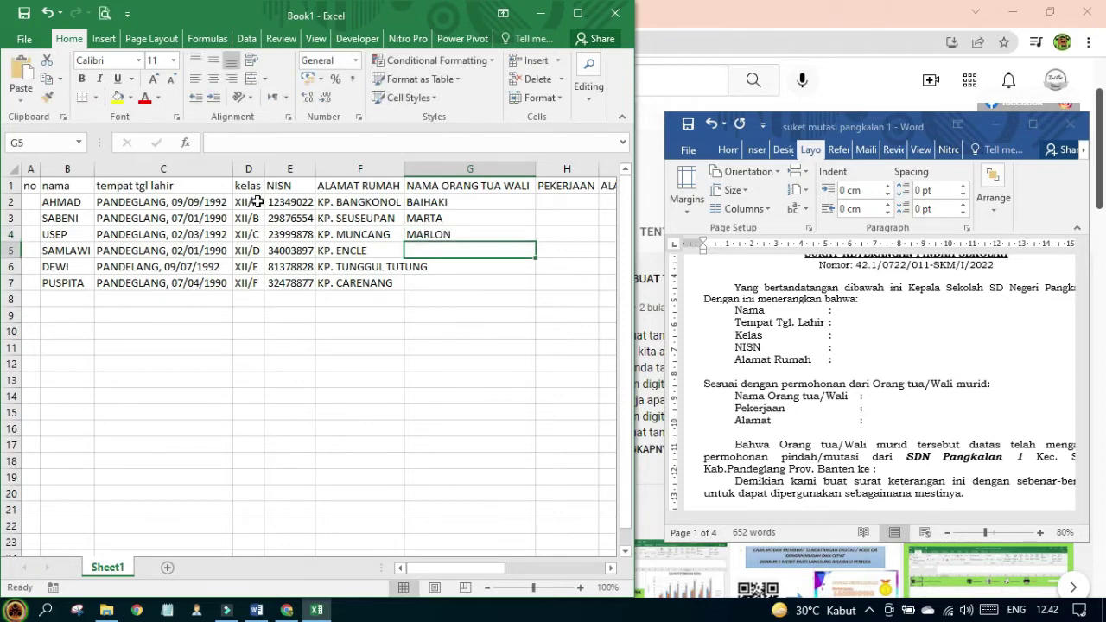
{"action": "type", "text": "JAHAN"}
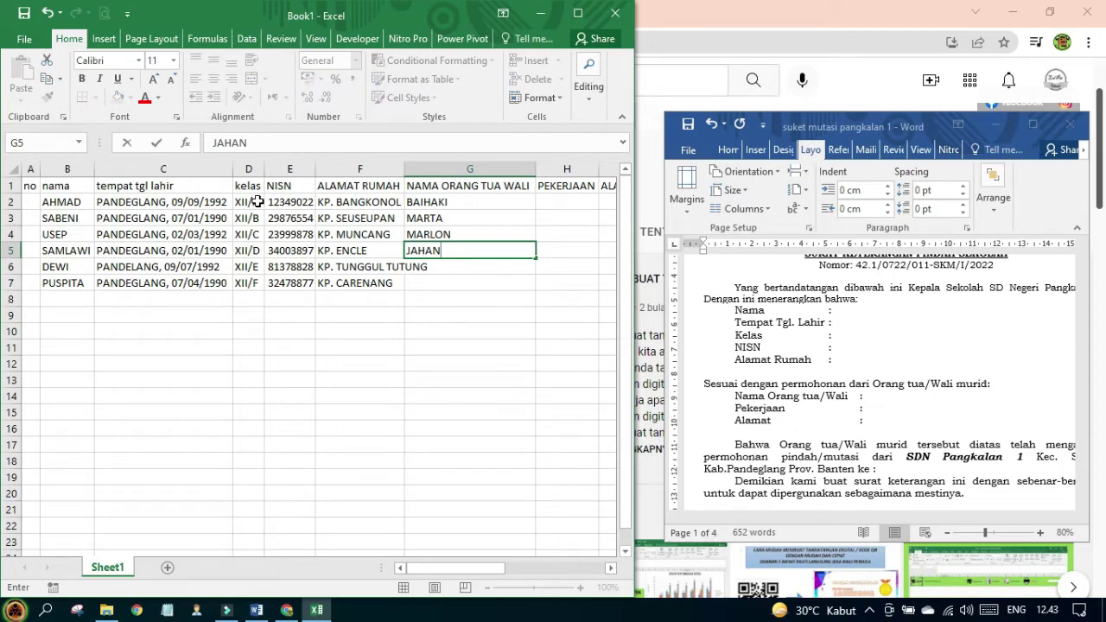
{"action": "key", "text": "Return"}
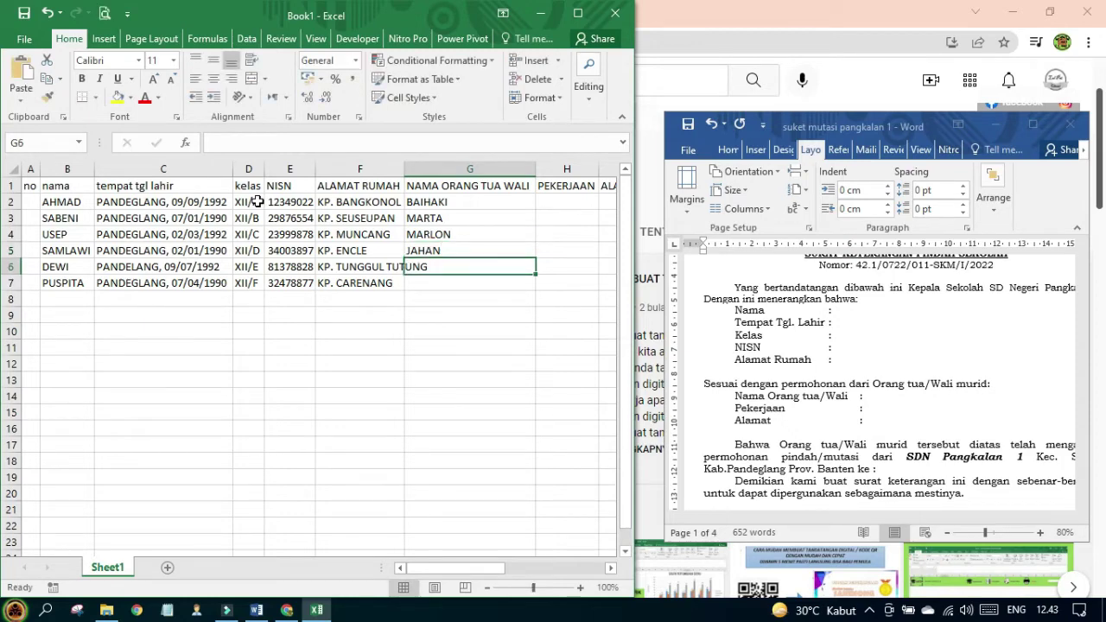
{"action": "type", "text": "JOHAR"}
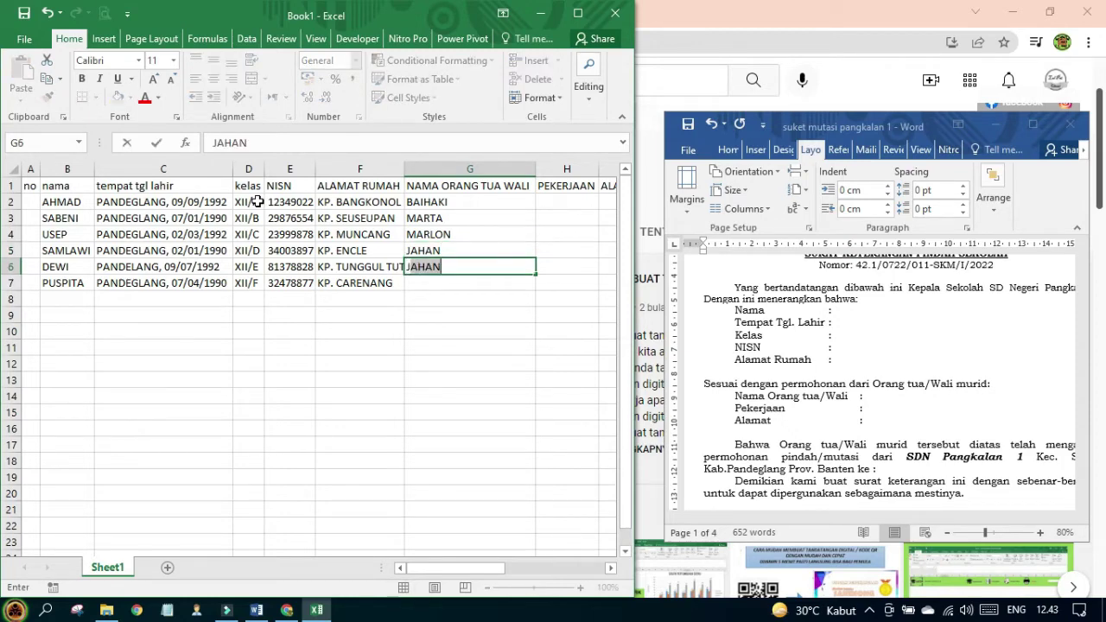
{"action": "key", "text": "Return"}
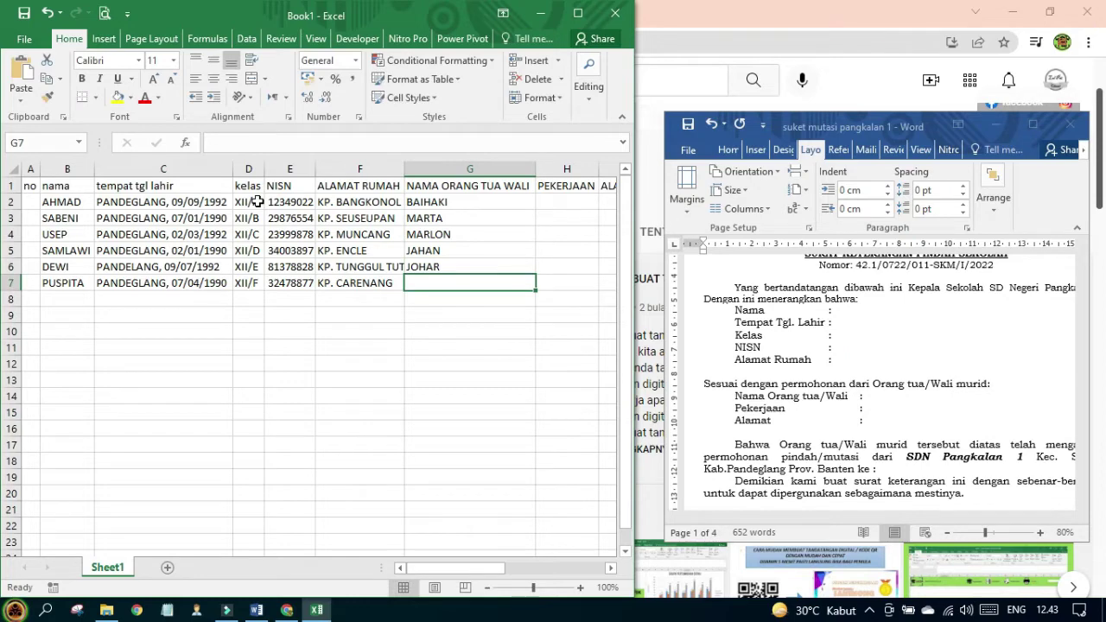
- Enter the sixth student's parent name in G7 of the parent name column
{"action": "type", "text": "SABE"}
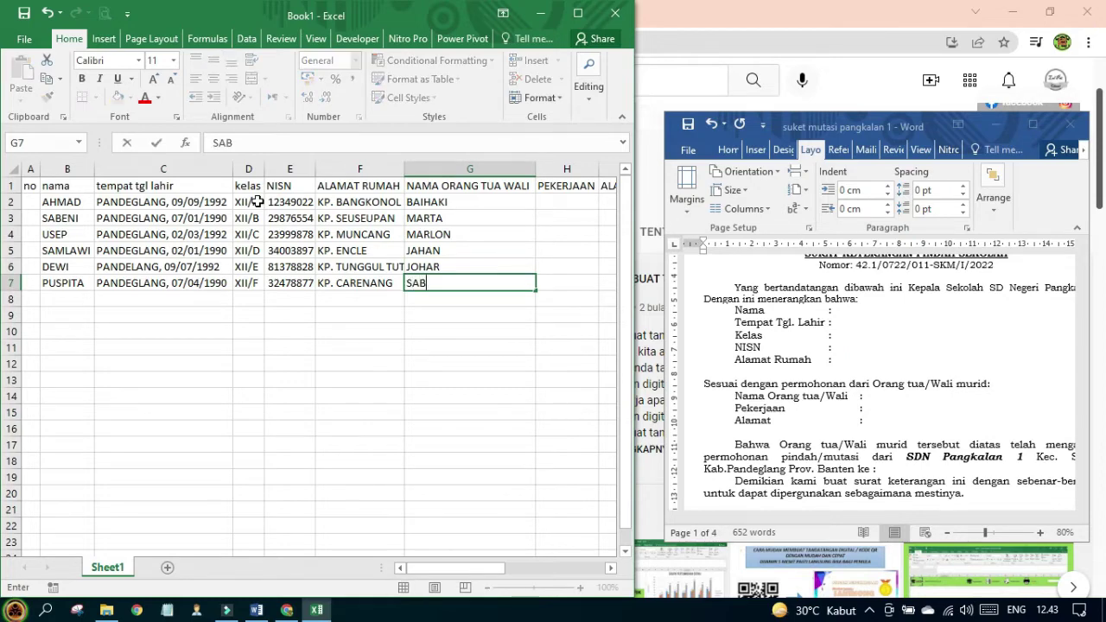
{"action": "key", "text": "BackSpace"}
{"action": "key", "text": "BackSpace"}
{"action": "key", "text": "BackSpace"}
{"action": "key", "text": "BackSpace"}
{"action": "type", "text": "BAS"}
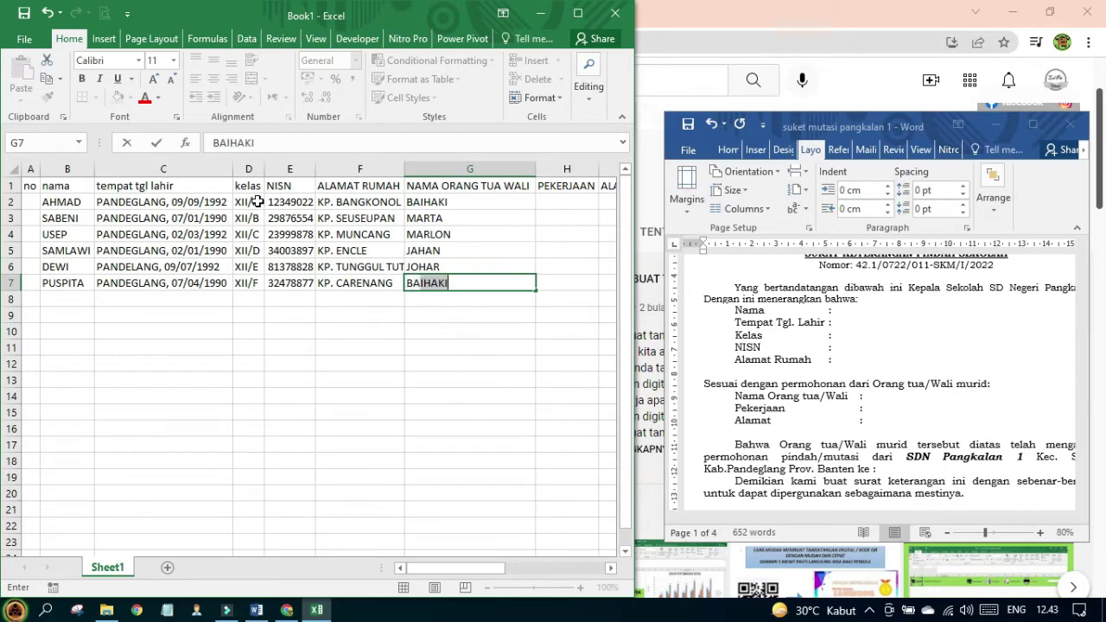
{"action": "type", "text": "RO"}
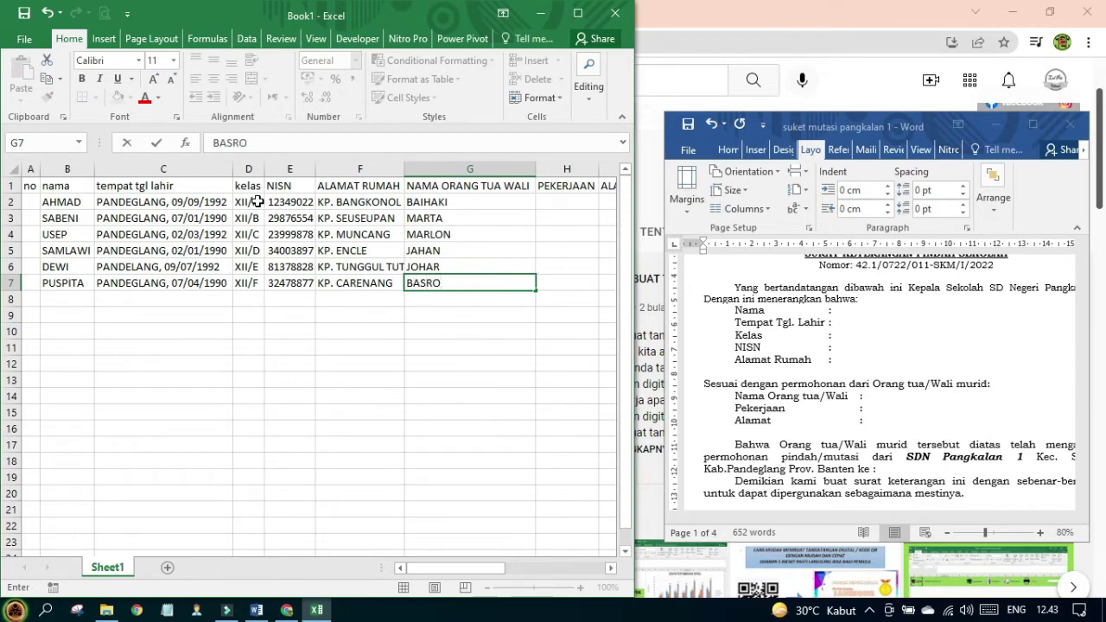
{"action": "key", "text": "Return"}
- Enter the occupations PETANI in H2 and PEDAGANG in H3 of the "PEKERJAAN" column
{"action": "key", "text": "Up"}
{"action": "key", "text": "Up"}
{"action": "key", "text": "Up"}
{"action": "key", "text": "Up"}
{"action": "key", "text": "Up"}
{"action": "key", "text": "Up"}
{"action": "key", "text": "Right"}
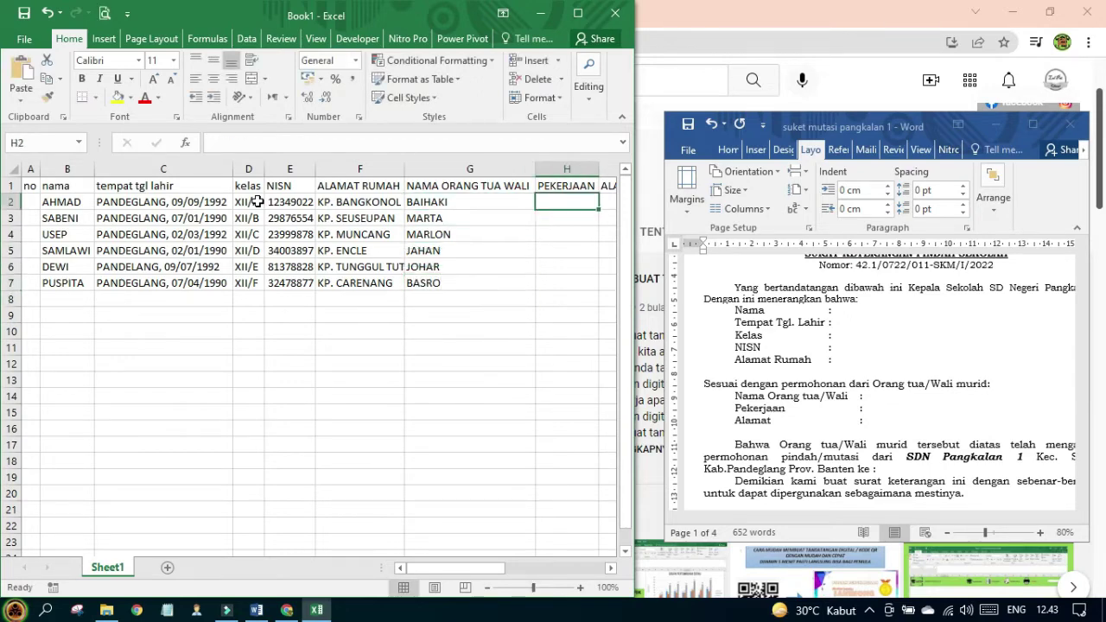
{"action": "type", "text": "PETANI"}
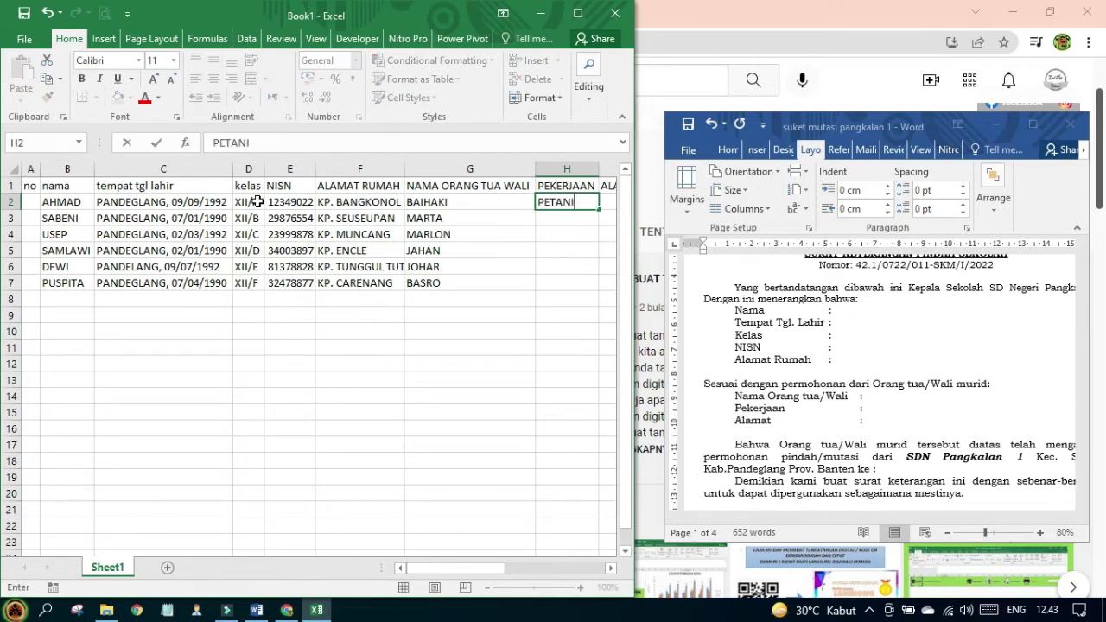
{"action": "key", "text": "Return"}
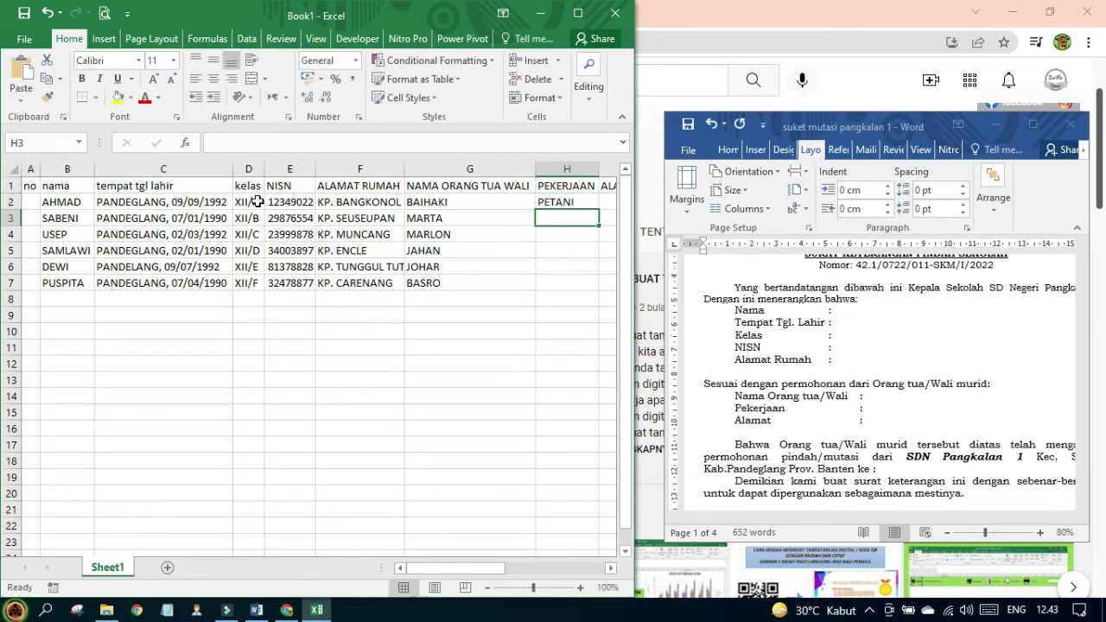
{"action": "type", "text": "PEDAGANG"}
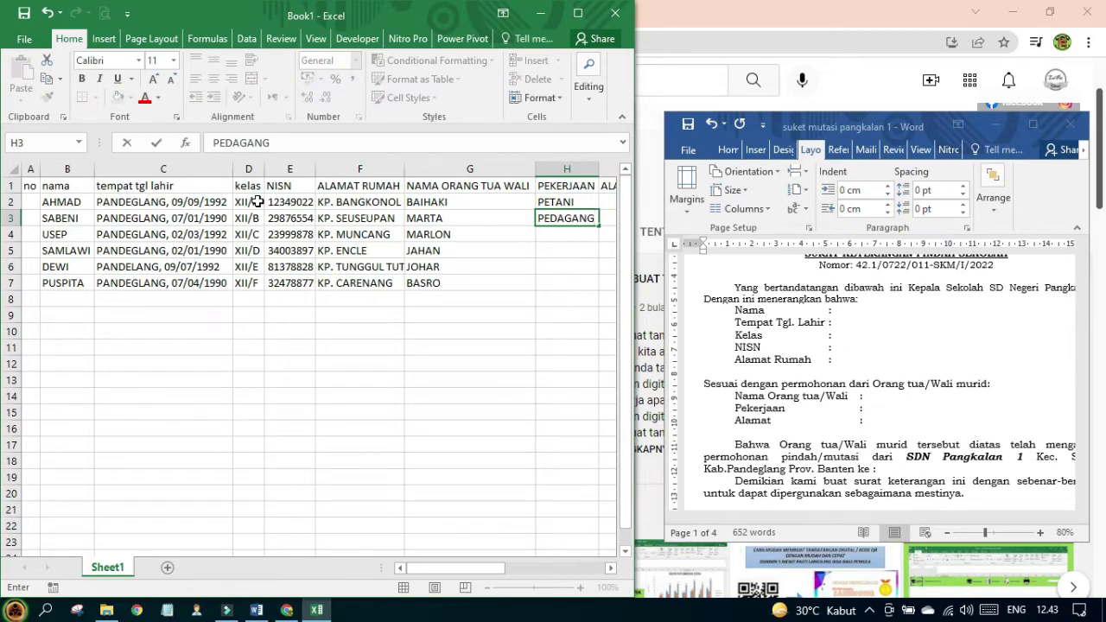
{"action": "key", "text": "Return"}
- Enter BURUH in H4 and NELAYAN in H5 as the third and fourth parents' occupations
{"action": "type", "text": "BU4RUH"}
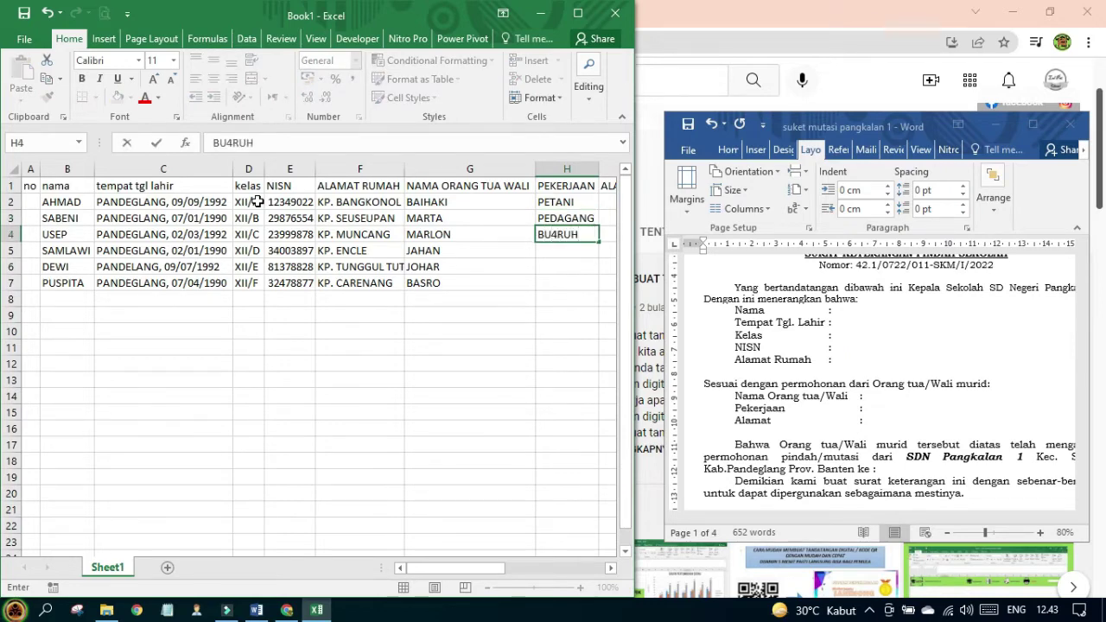
{"action": "key", "text": "BackSpace"}
{"action": "key", "text": "BackSpace"}
{"action": "key", "text": "BackSpace"}
{"action": "key", "text": "BackSpace"}
{"action": "type", "text": "RUH"}
{"action": "key", "text": "Return"}
{"action": "type", "text": "NELAYAN"}
{"action": "key", "text": "Return"}
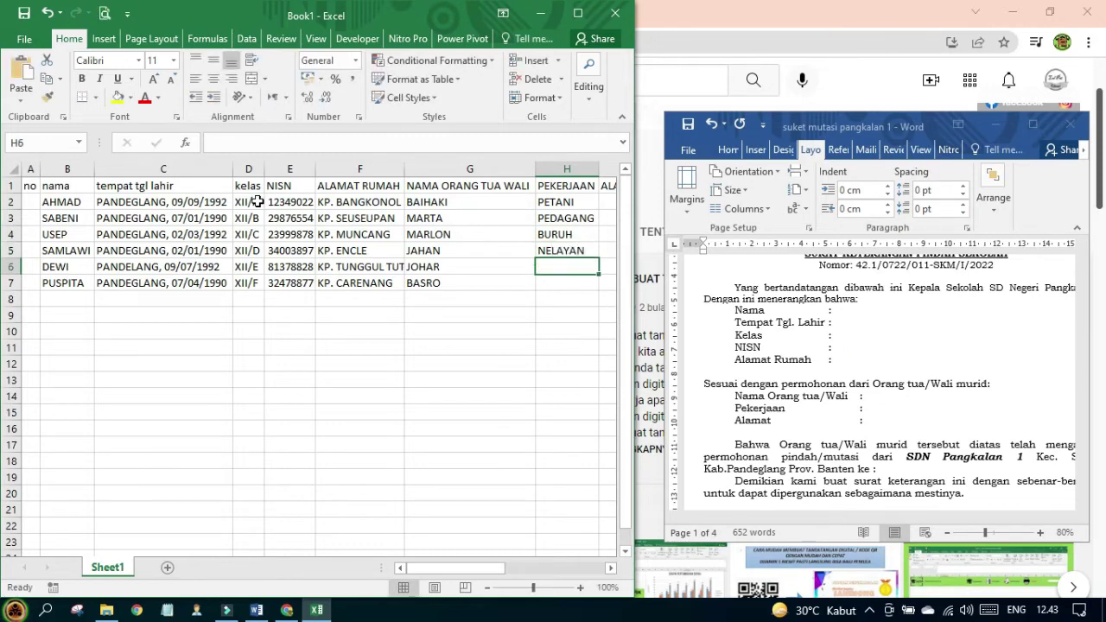
- Enter WISWASTA in H6 as the fifth parent's occupation
{"action": "type", "text": "WIS"}
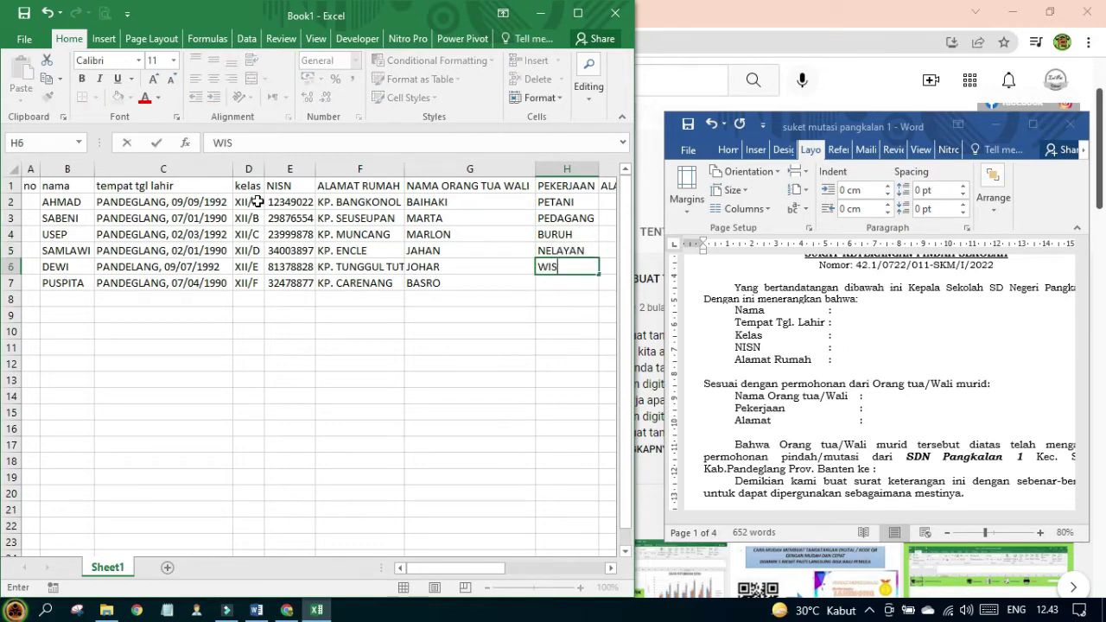
{"action": "type", "text": "WASTA"}
{"action": "key", "text": "Return"}
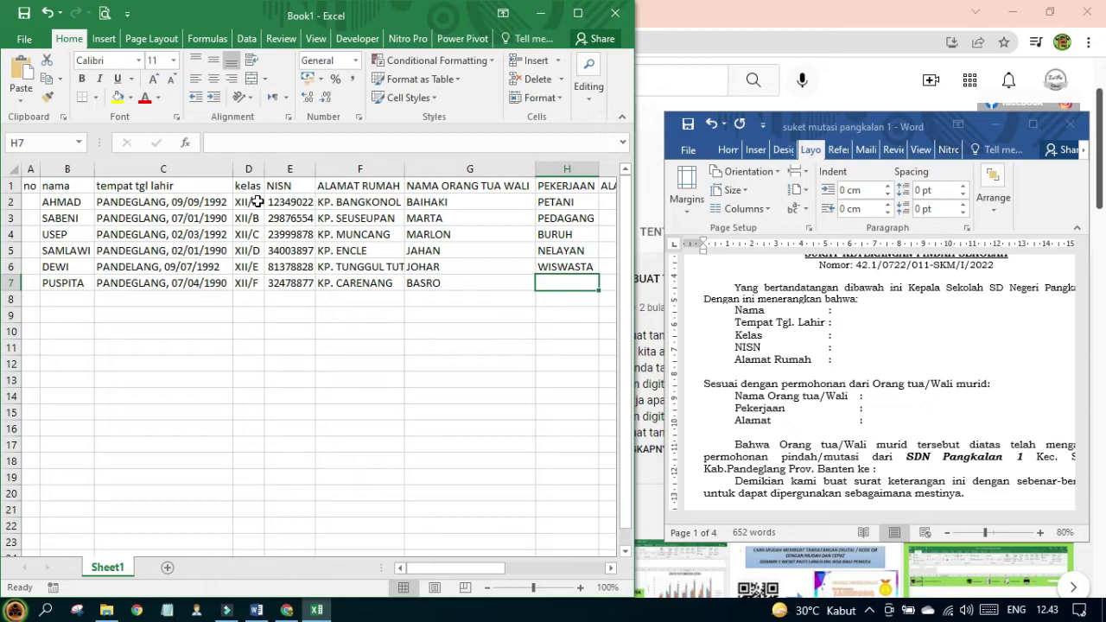
{"action": "key", "text": "Up"}
{"action": "key", "text": "Up"}
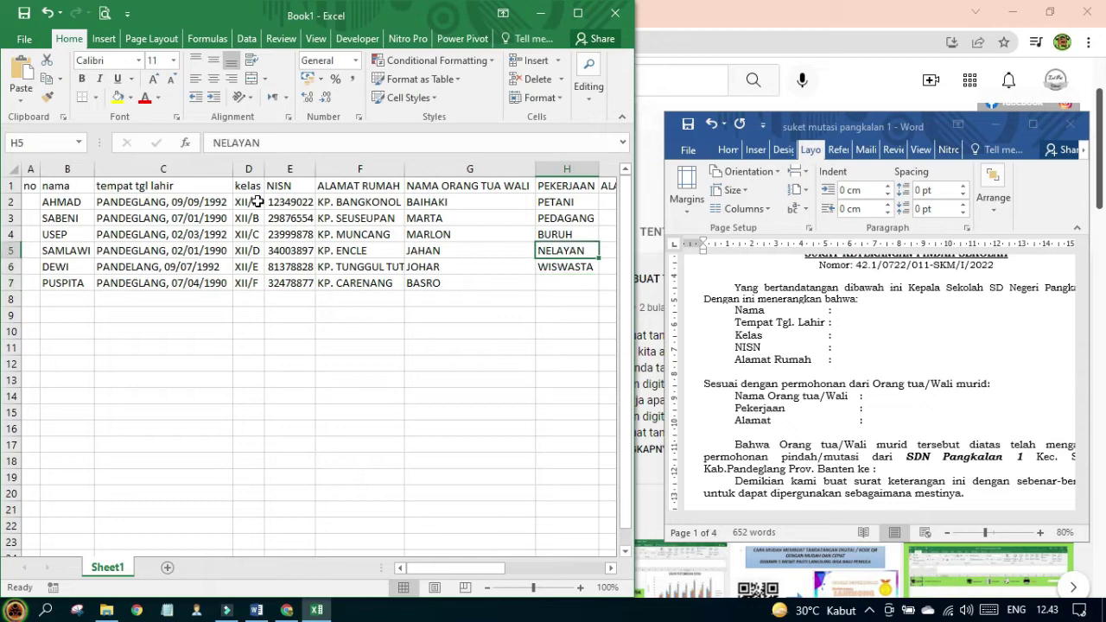
{"action": "key", "text": "Down"}
{"action": "key", "text": "Up"}
{"action": "key", "text": "Up"}
{"action": "key", "text": "Up"}
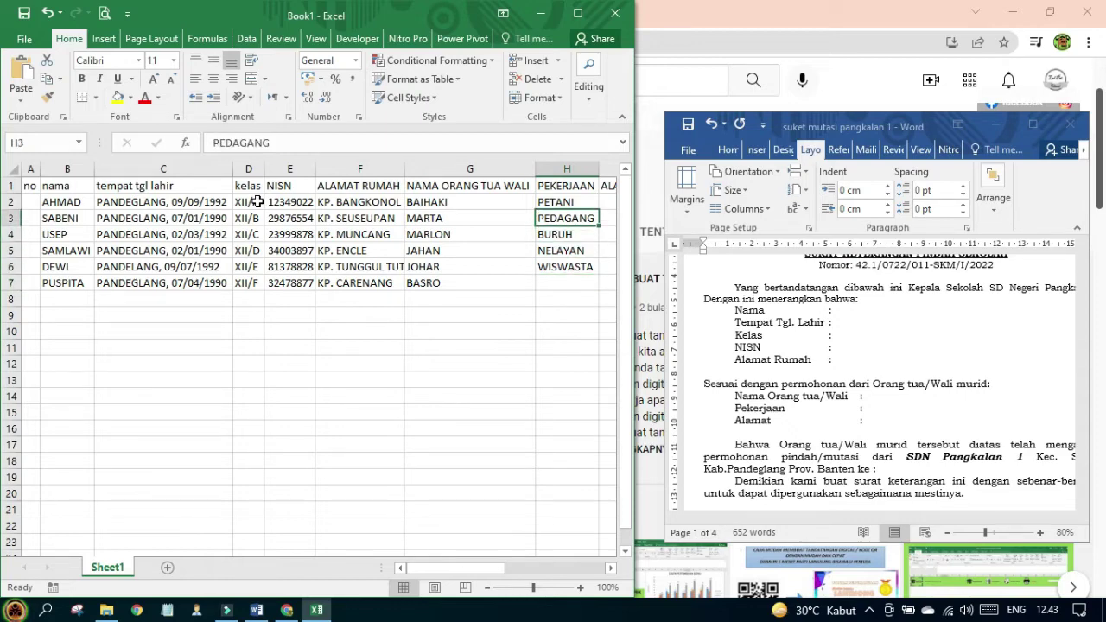
{"action": "key", "text": "Down"}
{"action": "key", "text": "Down"}
{"action": "key", "text": "Down"}
{"action": "key", "text": "Down"}
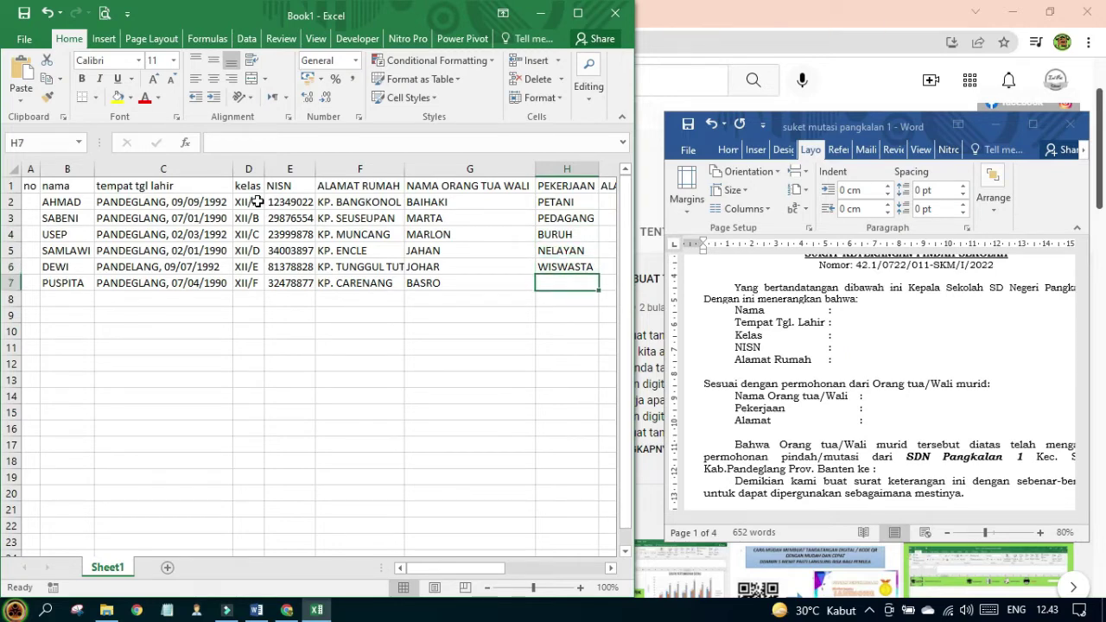
- Enter PENGANGGURAN in H7 as the sixth parent's occupation
{"action": "type", "text": "PENGANGGUR"}
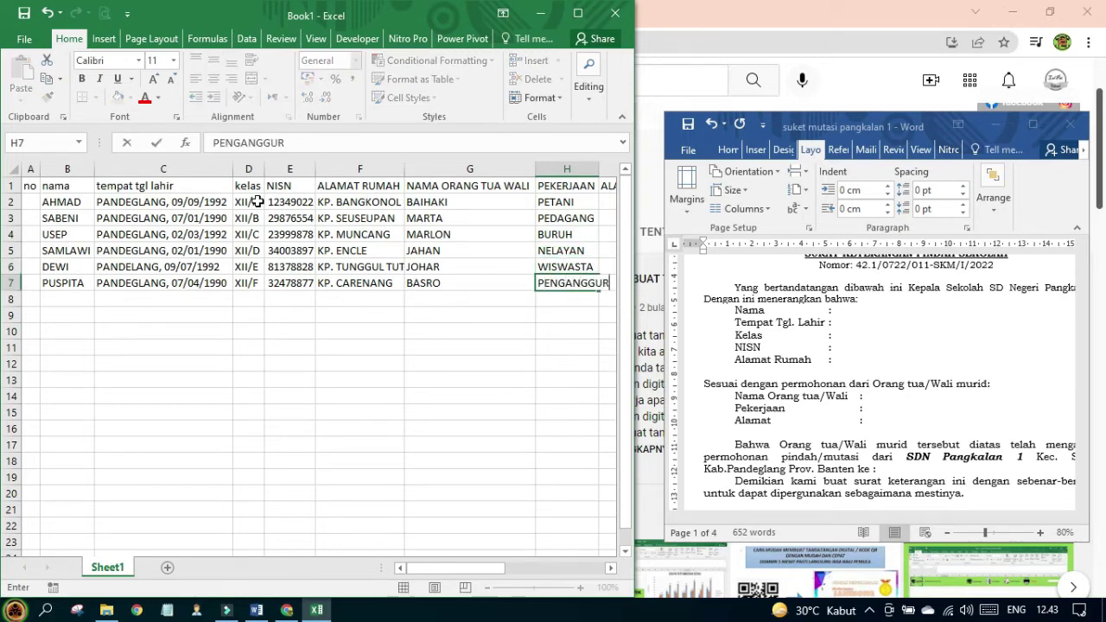
{"action": "type", "text": "AN"}
{"action": "key", "text": "Tab"}
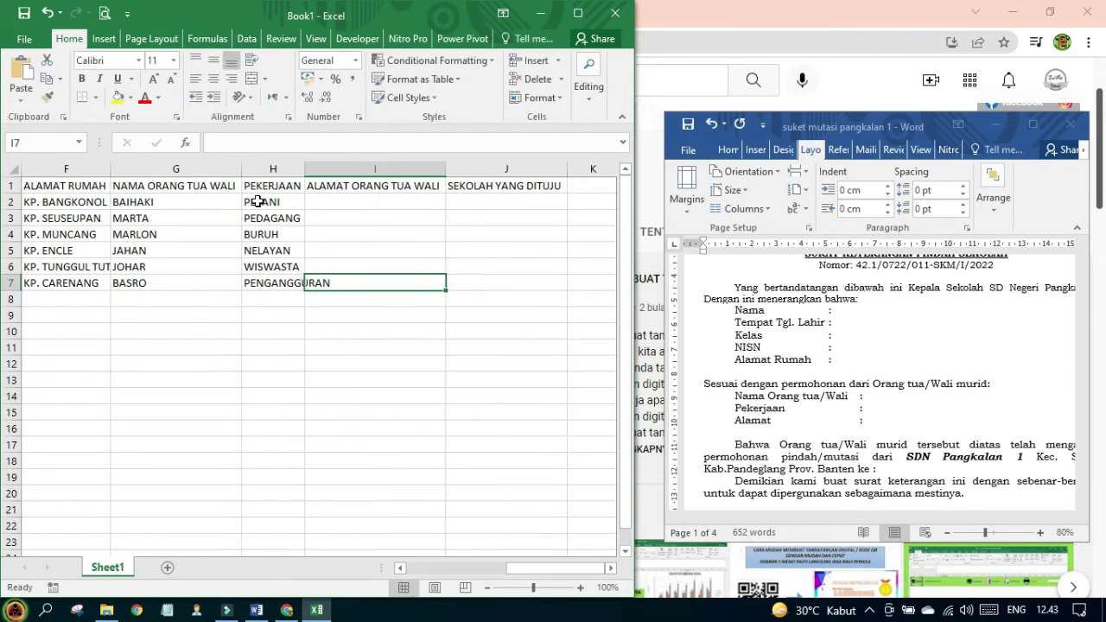
- Copy the six home addresses from F2:F7 into I2:I7 of the "ALAMAT ORANG TUA WALI" column
{"action": "key", "text": "Up"}
{"action": "key", "text": "Up"}
{"action": "key", "text": "Up"}
{"action": "key", "text": "Up"}
{"action": "key", "text": "Left"}
{"action": "key", "text": "Left"}
{"action": "key", "text": "Left"}
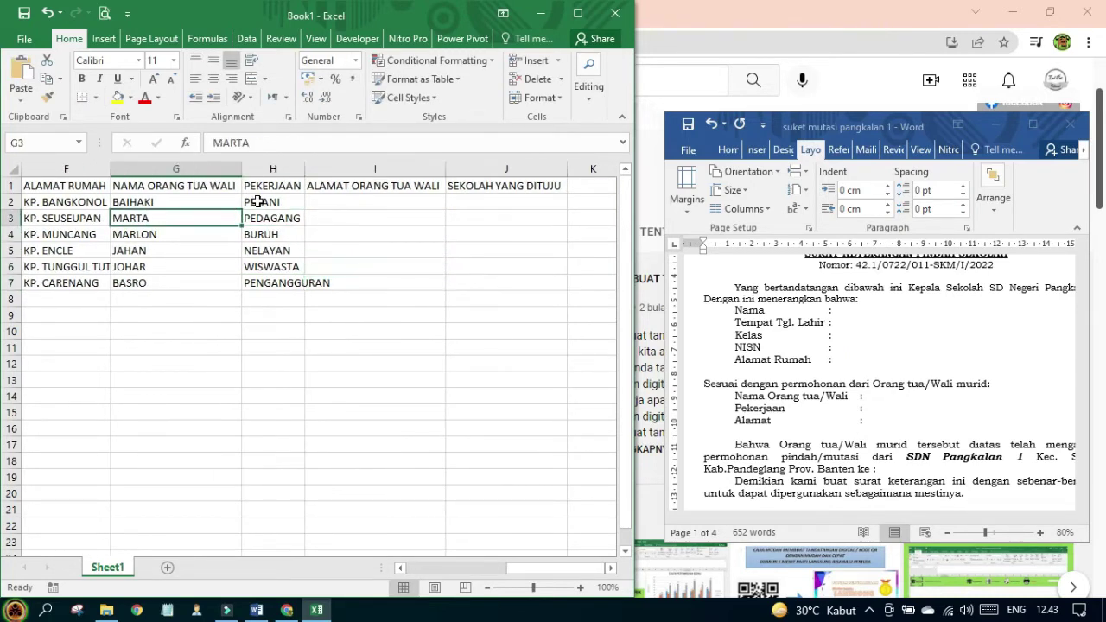
{"action": "key", "text": "Up"}
{"action": "key", "text": "shift+Down"}
{"action": "key", "text": "shift+Down"}
{"action": "key", "text": "shift+Down"}
{"action": "key", "text": "shift+Down"}
{"action": "key", "text": "shift+Down"}
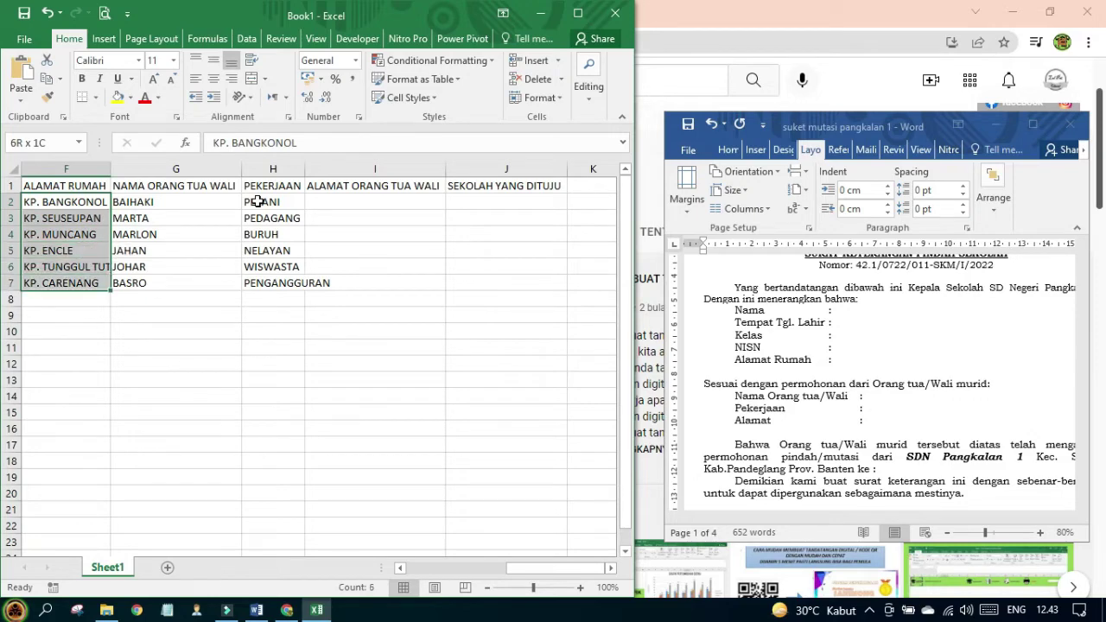
{"action": "key", "text": "ctrl+c"}
{"action": "key", "text": "Right"}
{"action": "key", "text": "Right"}
{"action": "key", "text": "Right"}
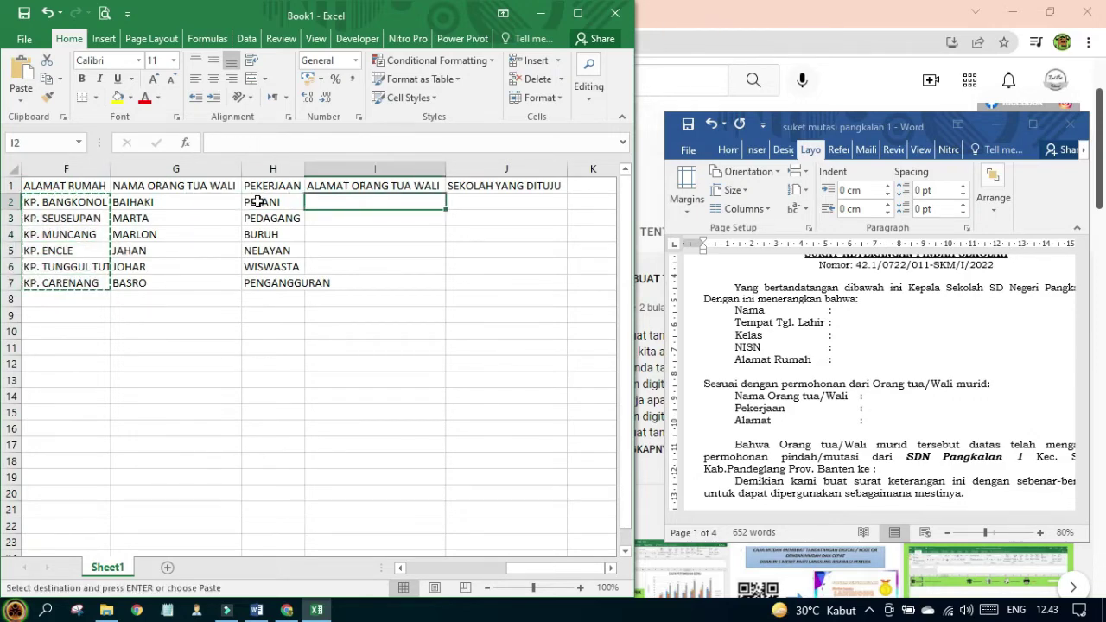
{"action": "key", "text": "ctrl+v"}
- Enter the destination schools SMA 3 PANDEGLANG in J2 and SMA 4 PANDEGLANG in J3 of the "SEKOLAH YANG DITUJU" column
{"action": "key", "text": "Right"}
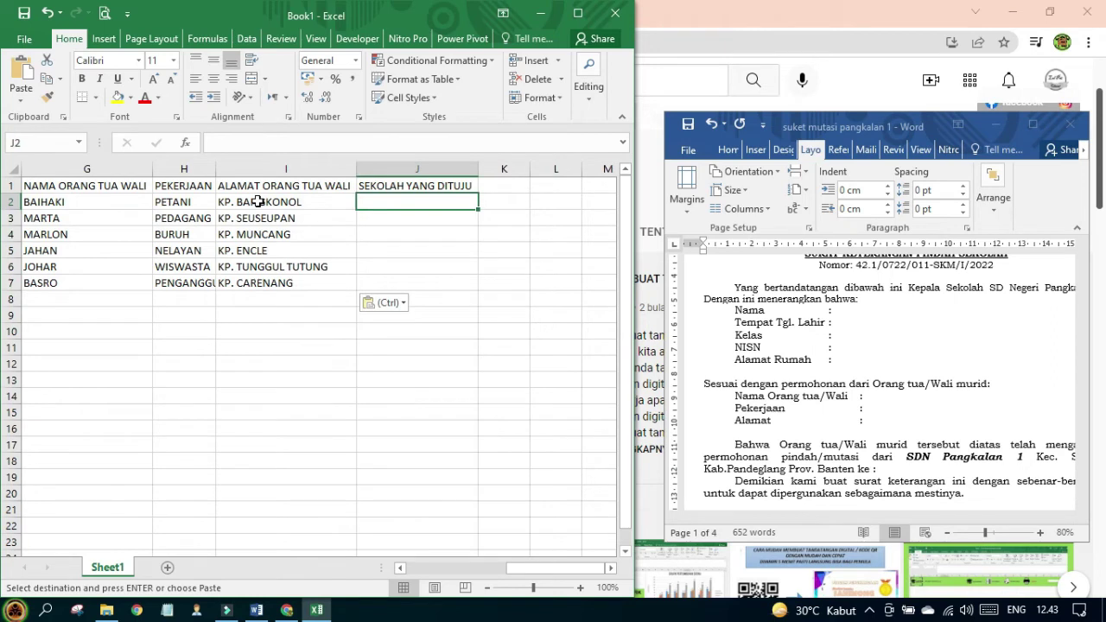
{"action": "type", "text": "SMA"}
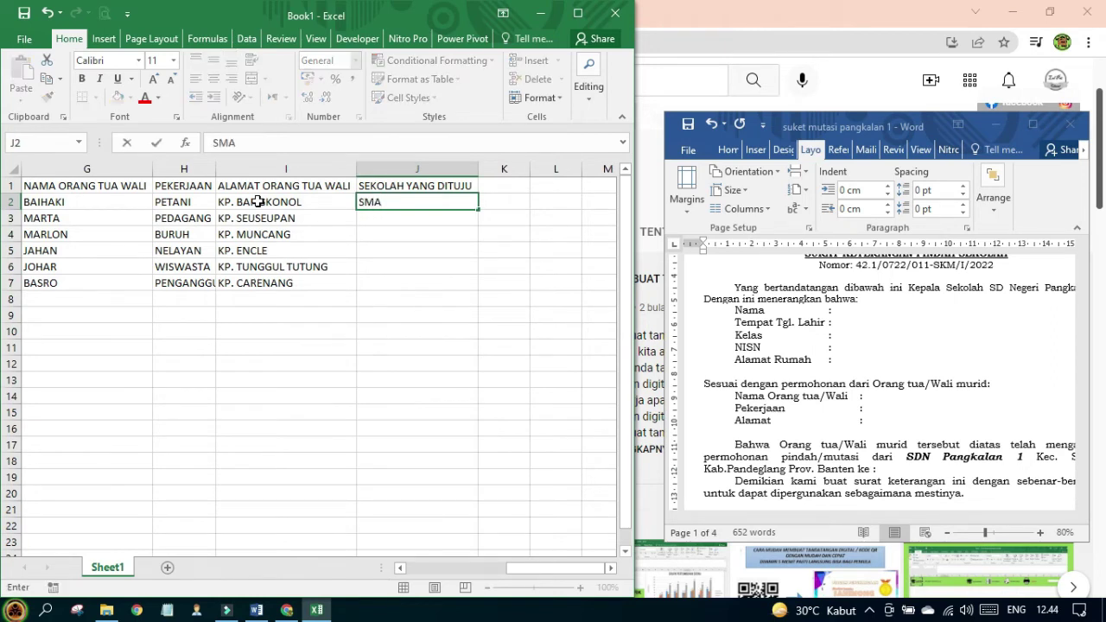
{"action": "type", "text": " 3 PANDEGLANG"}
{"action": "key", "text": "Return"}
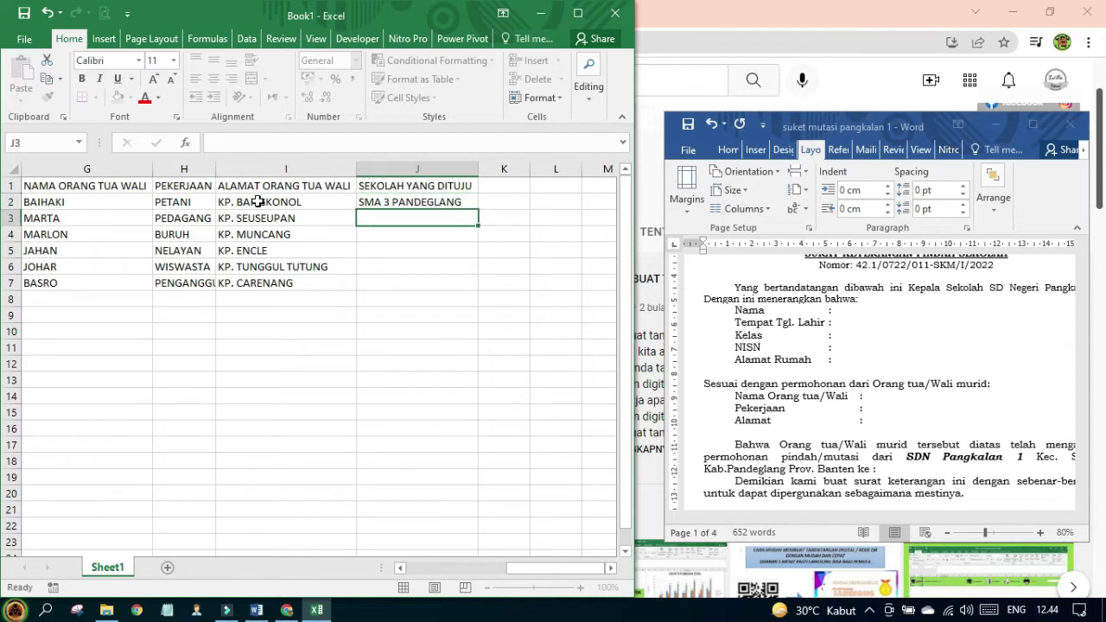
{"action": "type", "text": "SMA "}
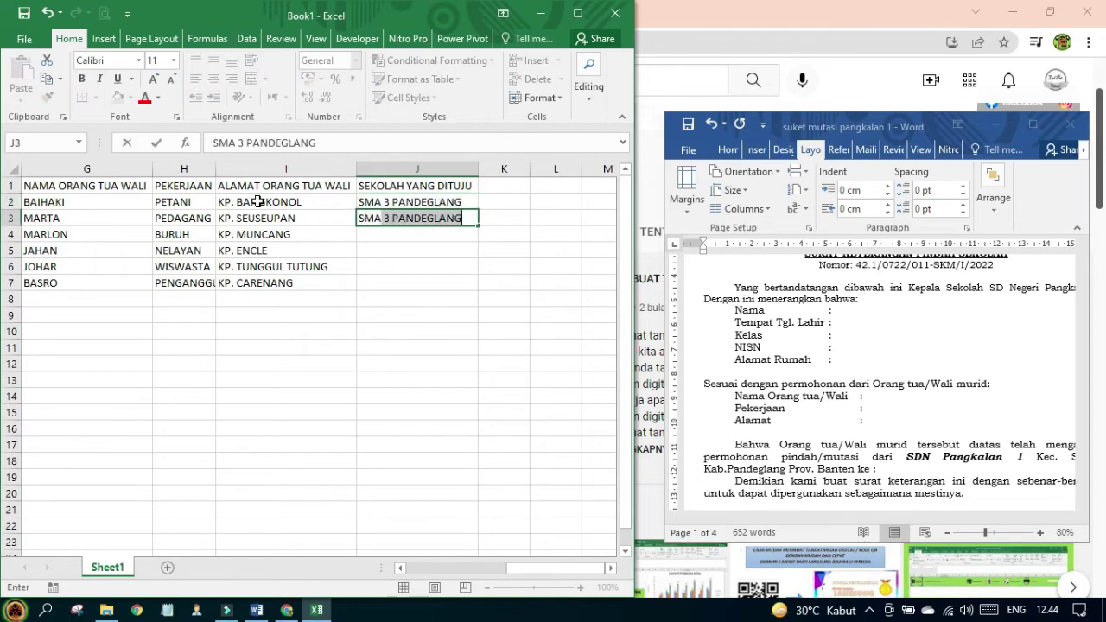
{"action": "type", "text": "4 PA"}
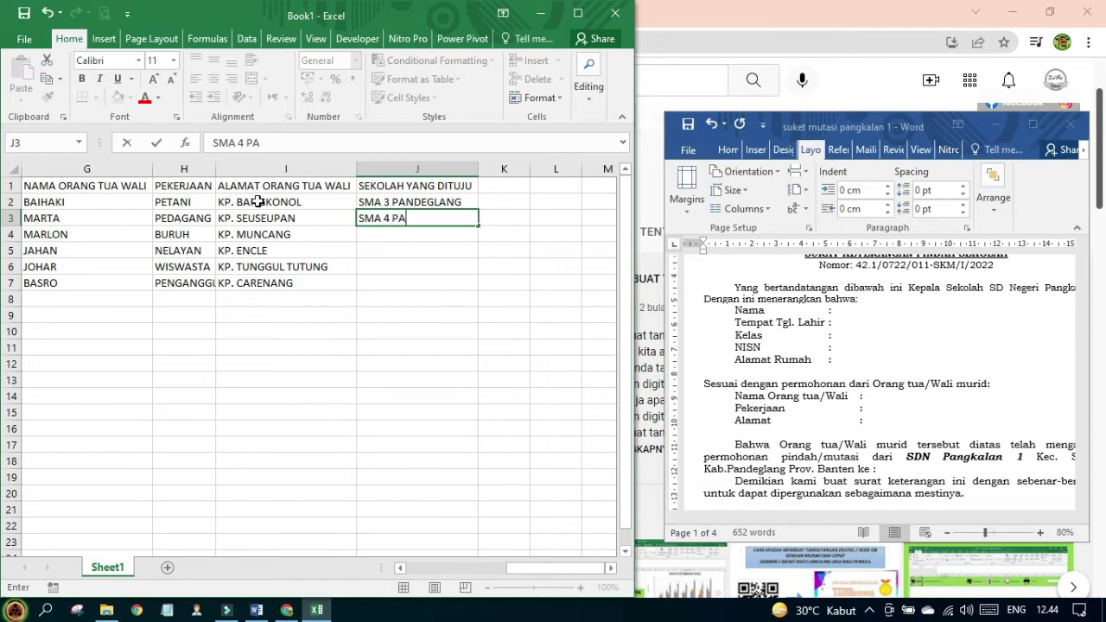
{"action": "type", "text": "NDEGLANG"}
{"action": "key", "text": "Return"}
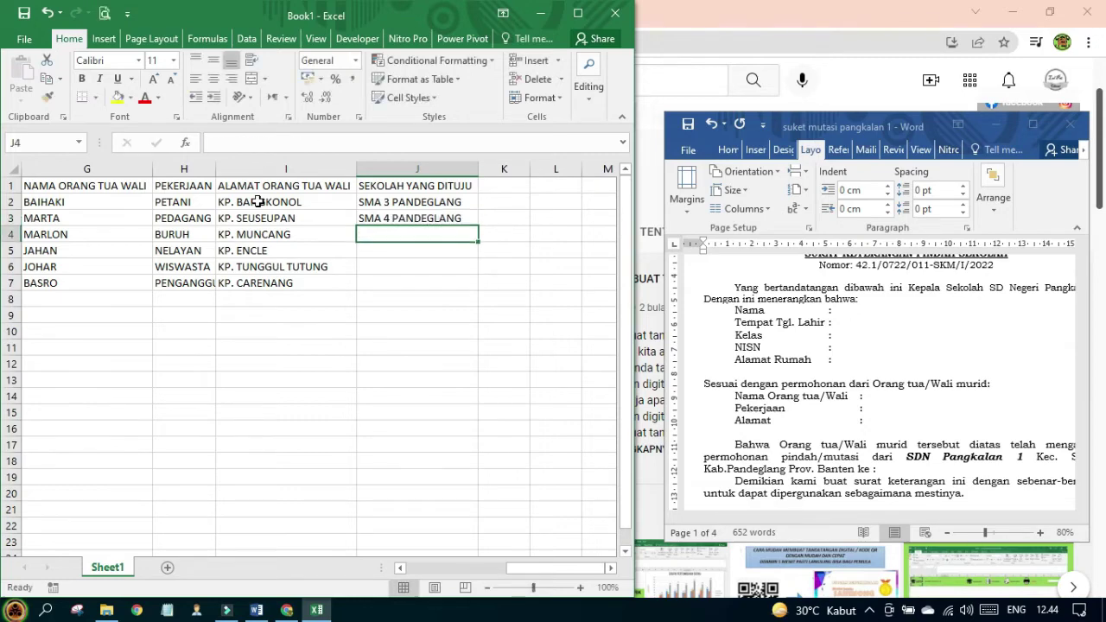
- Enter SMA 6 PANDEGLANG in J4 and SMA 7 PANDEGLANG in J5 as the third and fourth destination schools
{"action": "type", "text": "SMA"}
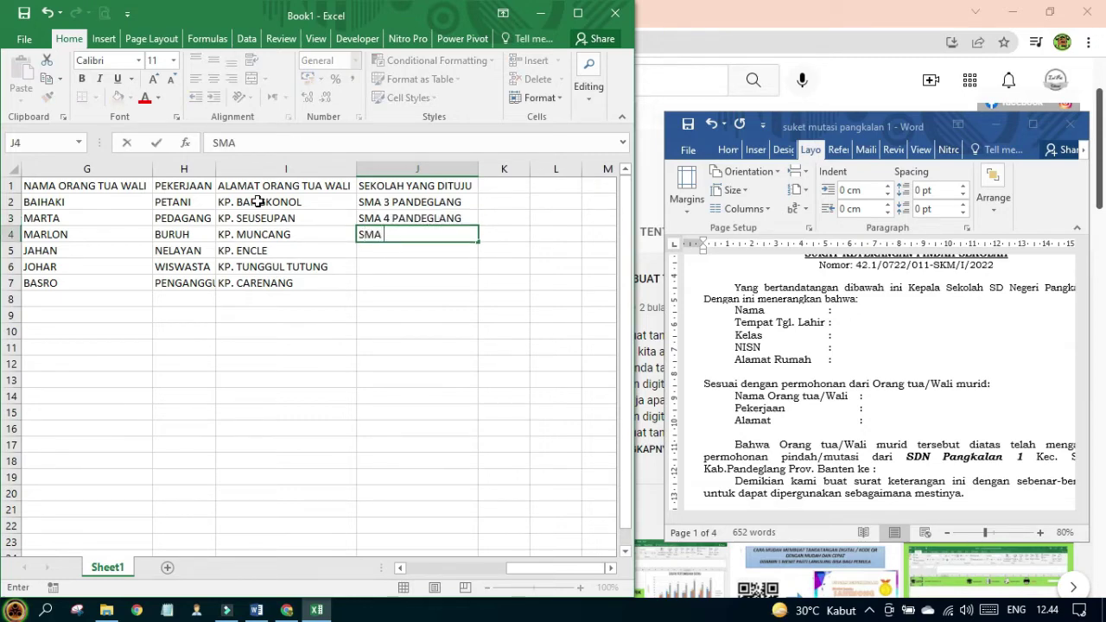
{"action": "type", "text": " 6 PANDEGLANG"}
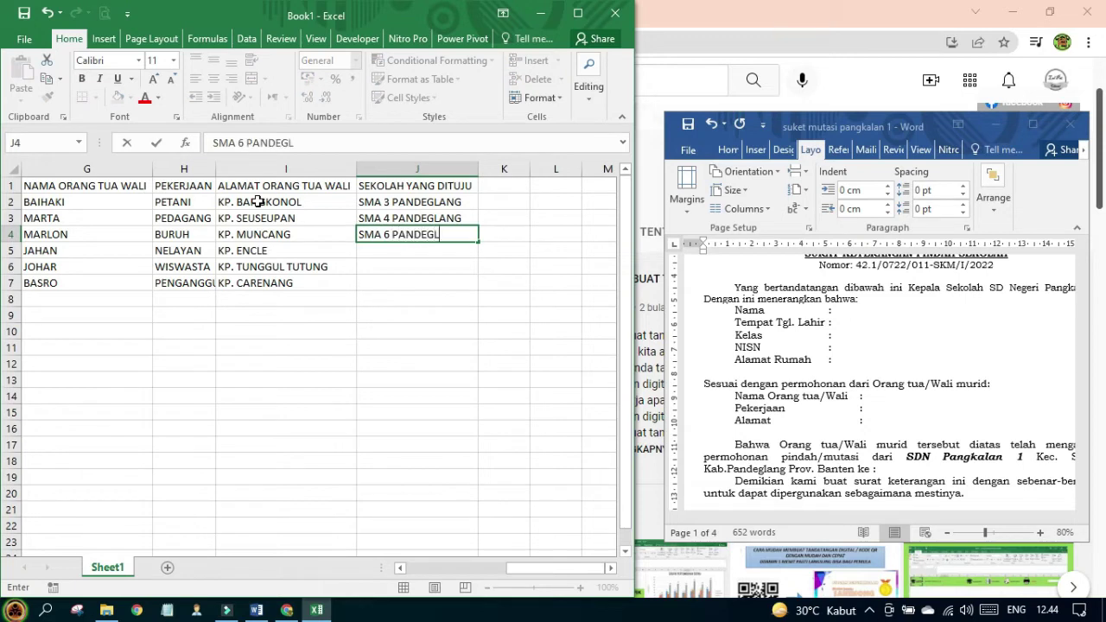
{"action": "key", "text": "Return"}
{"action": "type", "text": "S"}
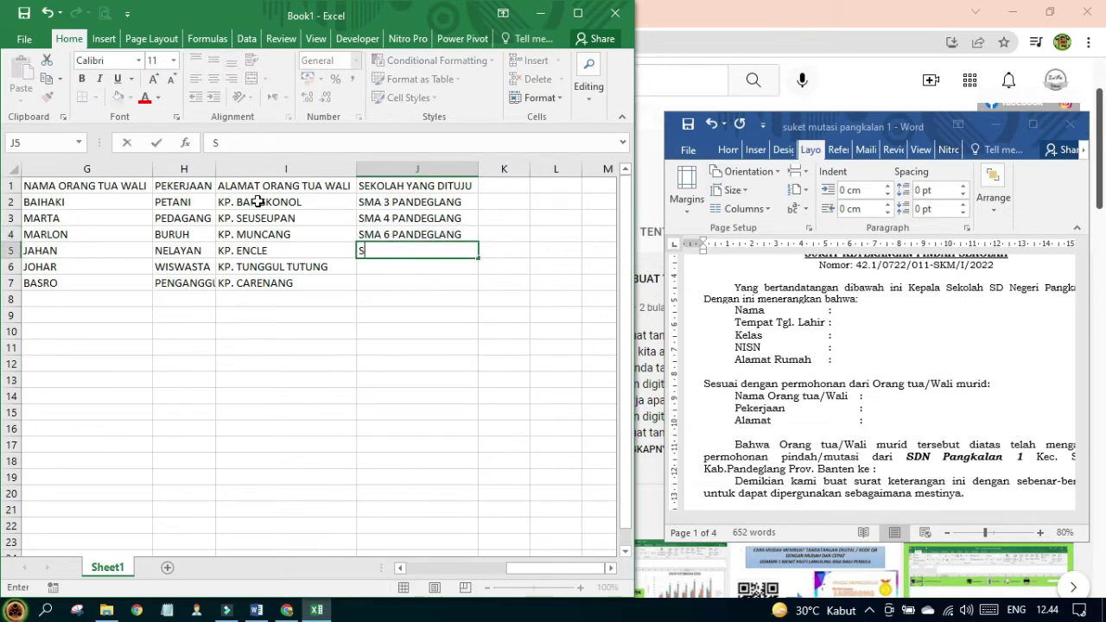
{"action": "type", "text": "MA 7 PANDEGLANG"}
{"action": "key", "text": "Return"}
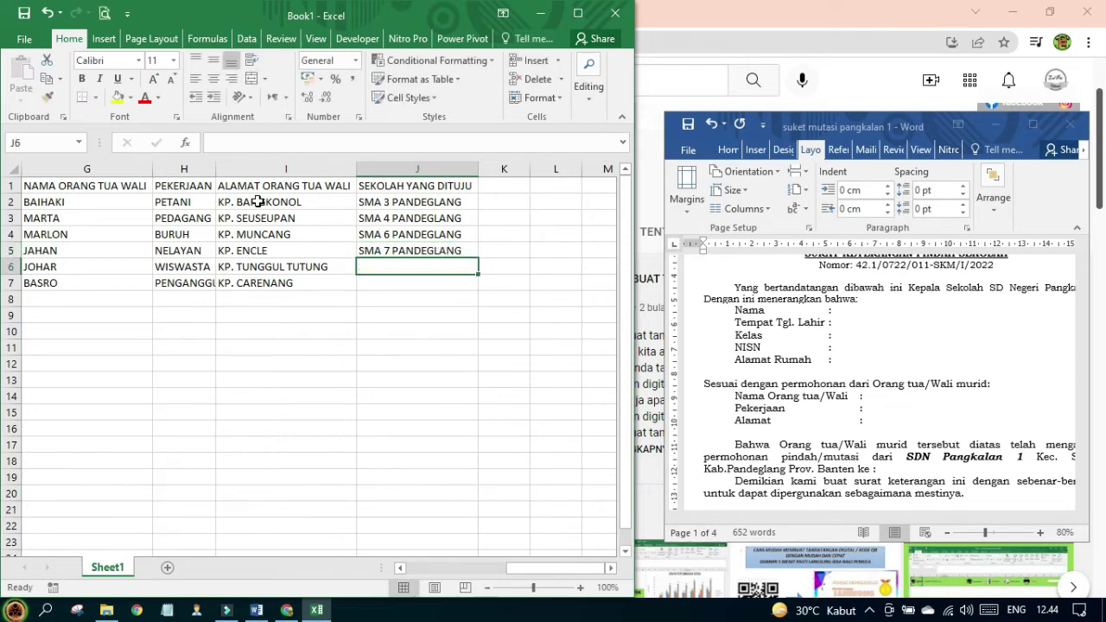
- Enter SMA 8 PANDEGLANG in J6 and SMA 9 PANDEGLANG in J7 as the last two destination schools
{"action": "type", "text": "SMA "}
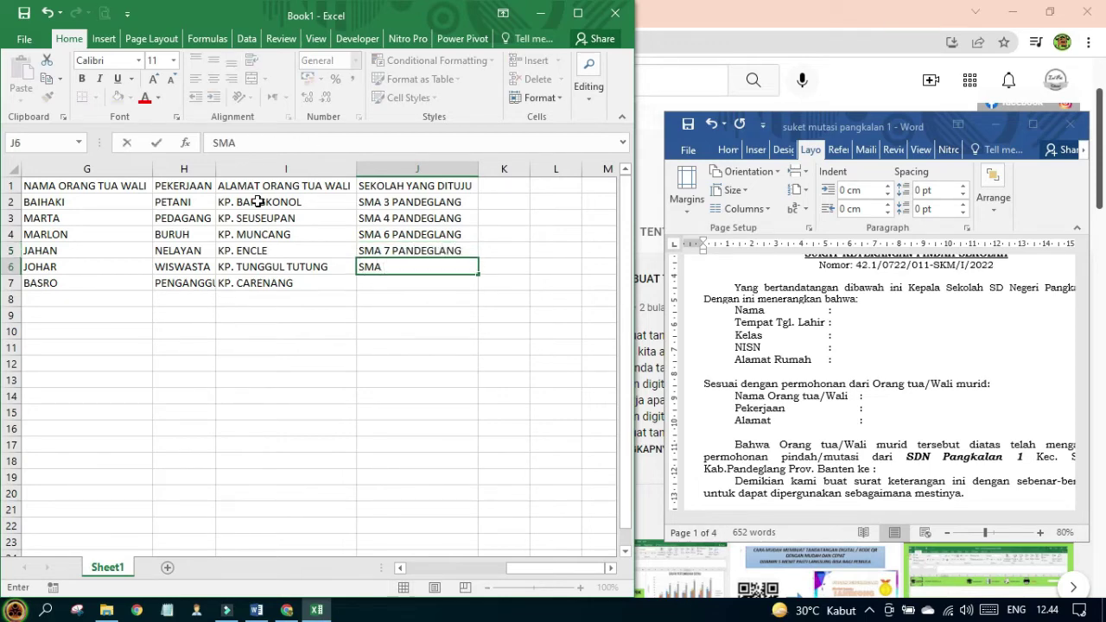
{"action": "type", "text": "8 PANDEGLAN"}
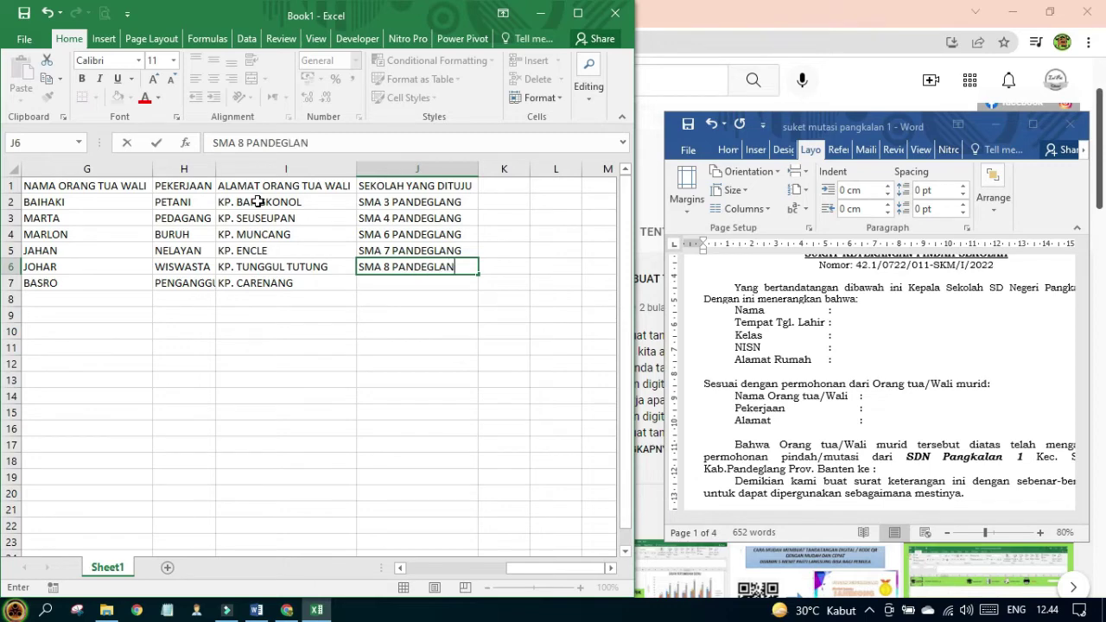
{"action": "type", "text": "G"}
{"action": "key", "text": "Return"}
{"action": "type", "text": "SMA"}
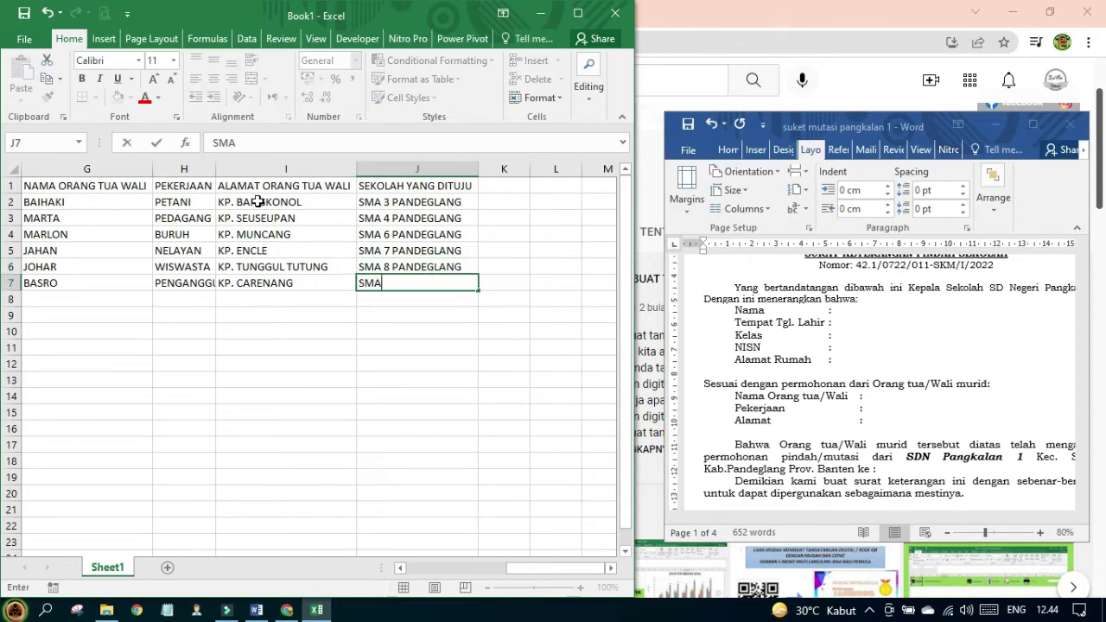
{"action": "type", "text": " 9 PANDEG"}
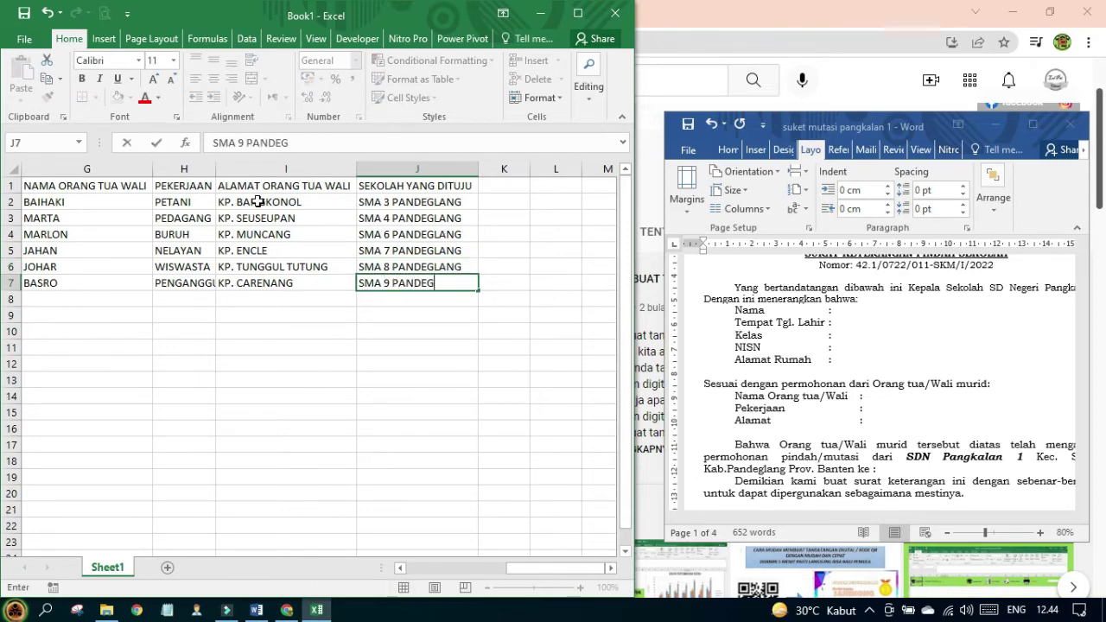
{"action": "type", "text": "LANG"}
{"action": "key", "text": "Return"}
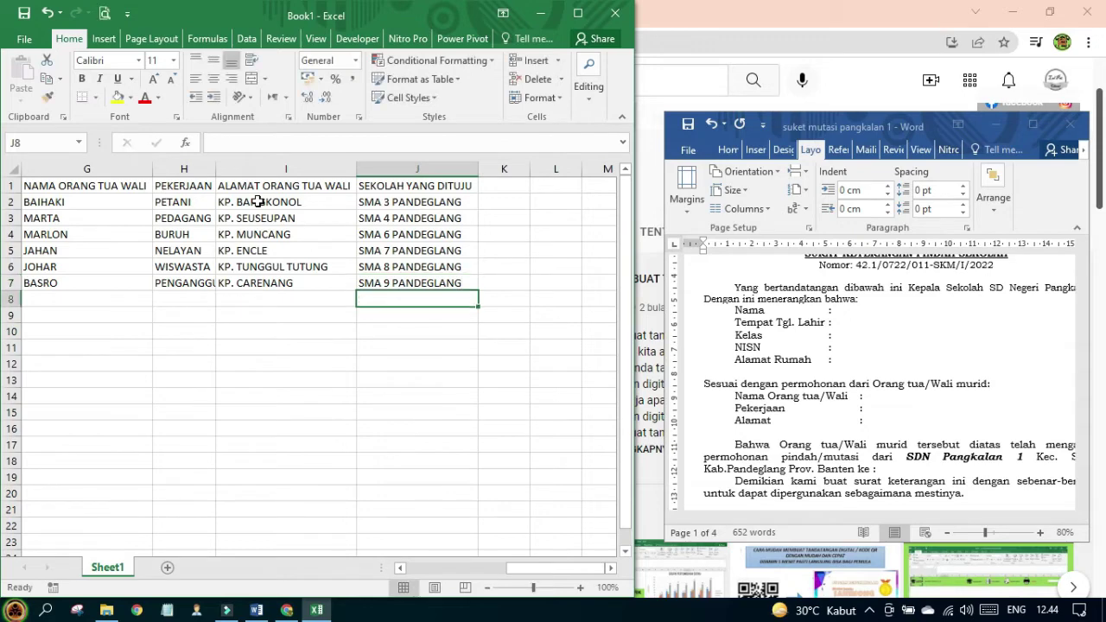
- Number the first two students 1 and 2 in A2 and A3 of the "no" column
{"action": "key", "text": "Left"}
{"action": "key", "text": "Left"}
{"action": "key", "text": "Left"}
{"action": "key", "text": "Left"}
{"action": "key", "text": "Left"}
{"action": "key", "text": "Left"}
{"action": "key", "text": "Left"}
{"action": "key", "text": "Left"}
{"action": "key", "text": "Left"}
{"action": "key", "text": "Up"}
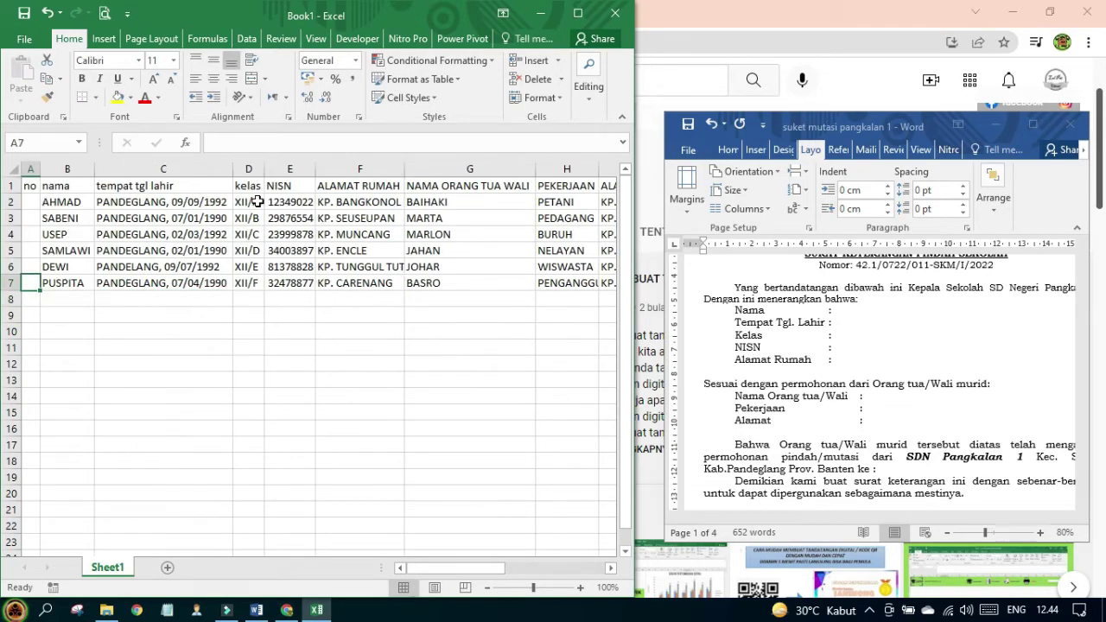
{"action": "key", "text": "Up"}
{"action": "key", "text": "Up"}
{"action": "key", "text": "Up"}
{"action": "key", "text": "Up"}
{"action": "key", "text": "Up"}
{"action": "type", "text": "1"}
{"action": "key", "text": "Return"}
{"action": "type", "text": "2"}
{"action": "key", "text": "ctrl+Return"}
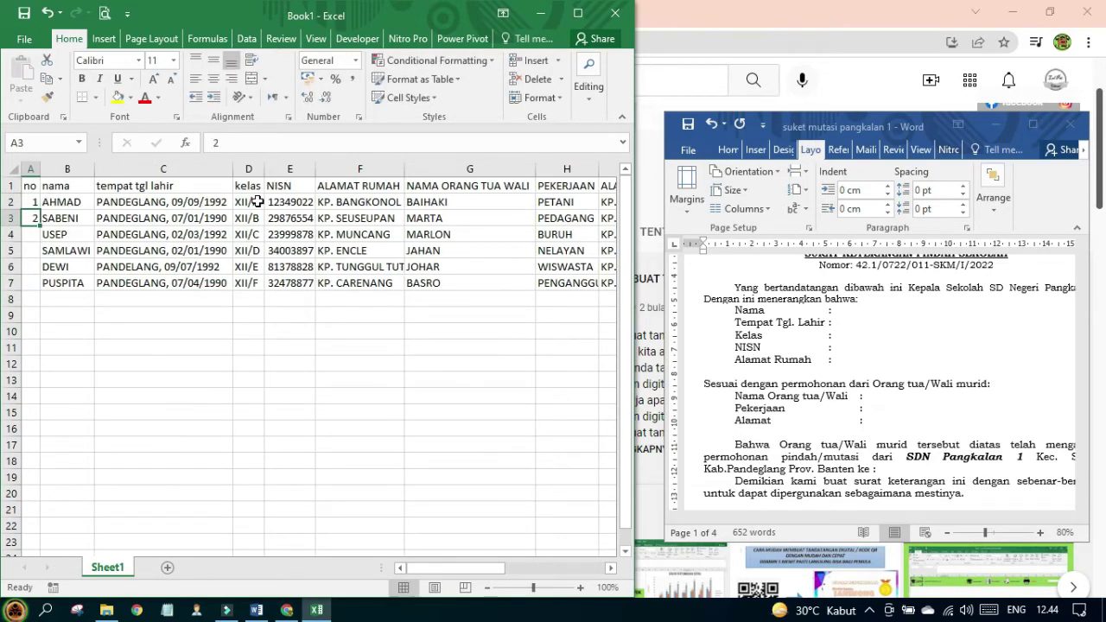
- Number the remaining four students 3 to 6 in A4:A7
{"action": "type", "text": "3"}
{"action": "key", "text": "Return"}
{"action": "type", "text": "4"}
{"action": "key", "text": "Return"}
{"action": "type", "text": "5"}
{"action": "key", "text": "Return"}
{"action": "type", "text": "6"}
{"action": "key", "text": "Up"}
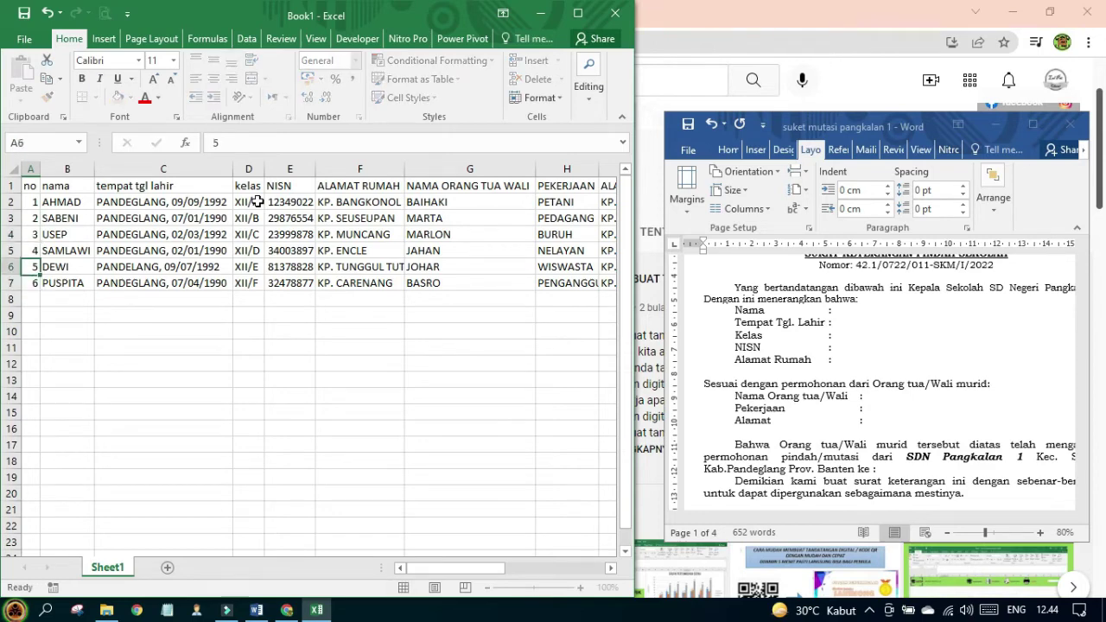
- Apply borders around every cell of the student table A1:J7
{"action": "key", "text": "Up"}
{"action": "key", "text": "Up"}
{"action": "key", "text": "Up"}
{"action": "key", "text": "Up"}
{"action": "key", "text": "Up"}
{"action": "key", "text": "shift+Right"}
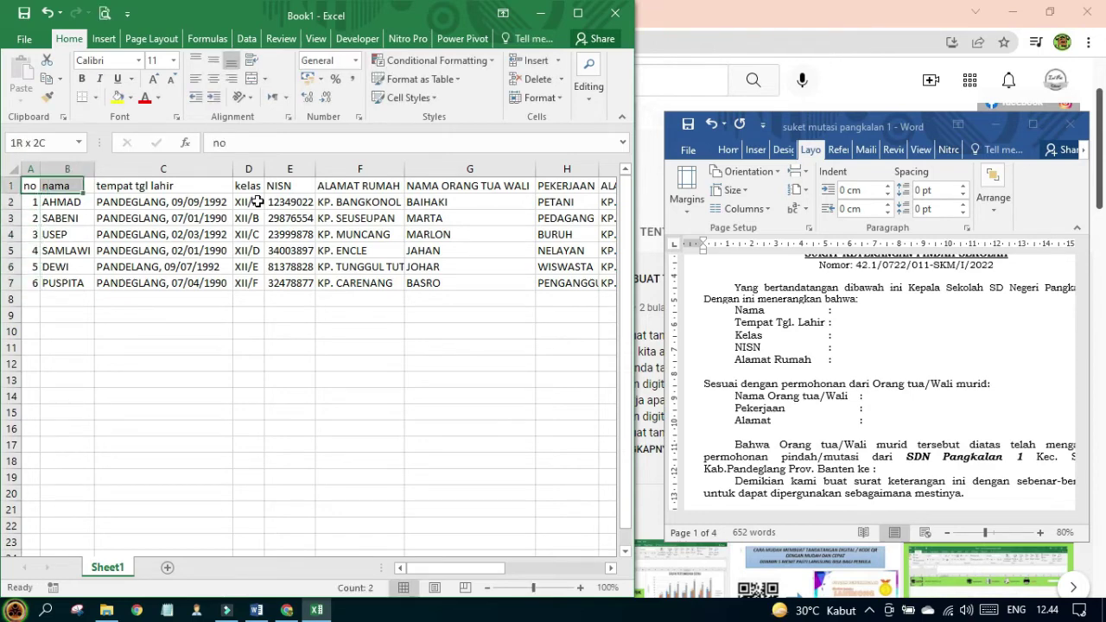
{"action": "key", "text": "shift+Right"}
{"action": "key", "text": "shift+Right"}
{"action": "key", "text": "shift+Right"}
{"action": "key", "text": "shift+Right"}
{"action": "key", "text": "shift+Right"}
{"action": "key", "text": "shift+Right"}
{"action": "key", "text": "shift+Right"}
{"action": "key", "text": "shift+Right"}
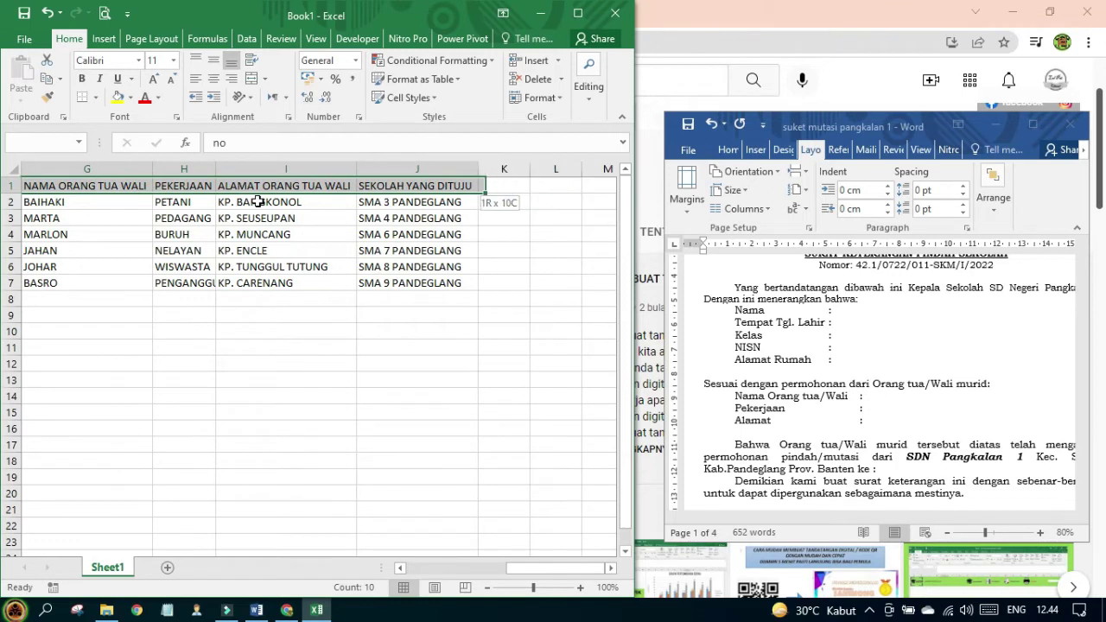
{"action": "key", "text": "shift+Down"}
{"action": "key", "text": "shift+Down"}
{"action": "key", "text": "shift+Down"}
{"action": "key", "text": "shift+Down"}
{"action": "key", "text": "shift+Down"}
{"action": "key", "text": "shift+Down"}
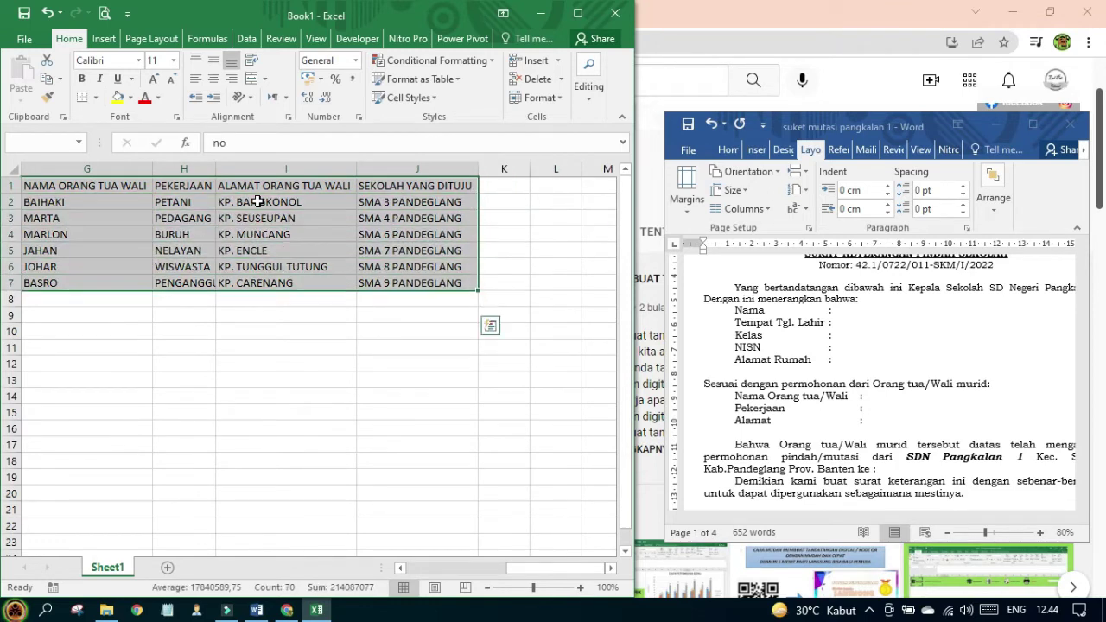
{"action": "left_click", "coordinate": [107, 39]}
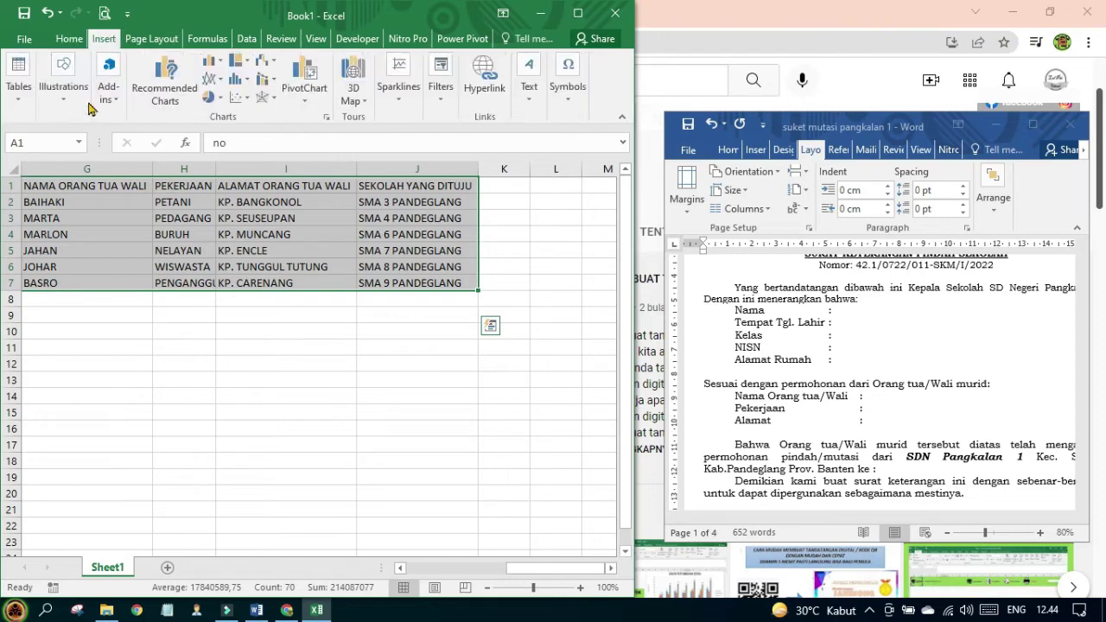
{"action": "left_click", "coordinate": [69, 39]}
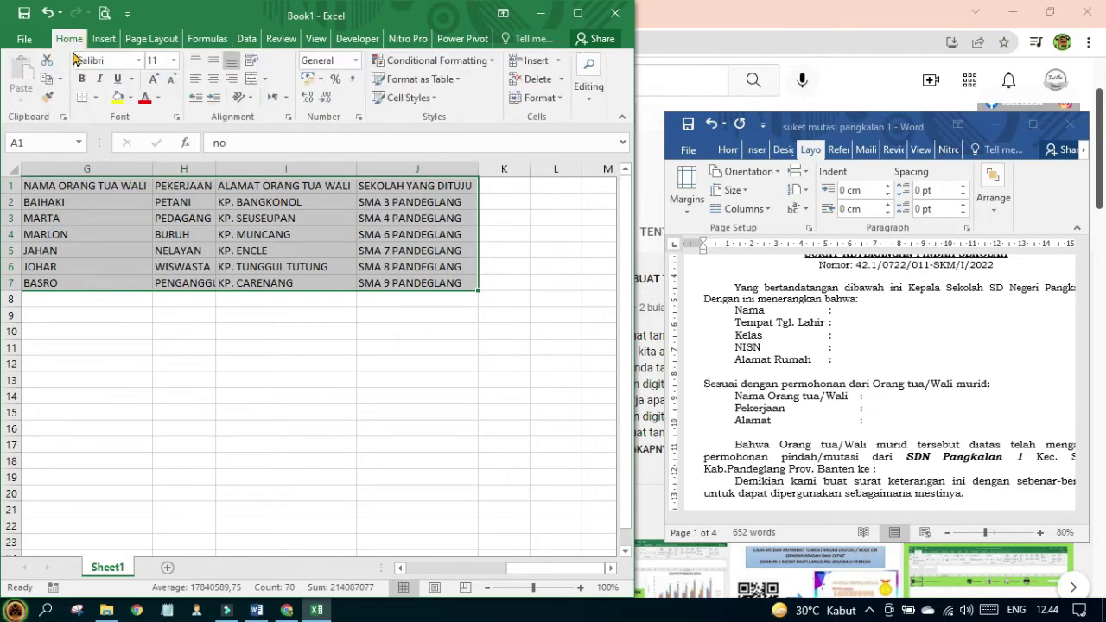
{"action": "left_click", "coordinate": [96, 97]}
{"action": "left_click", "coordinate": [111, 235]}
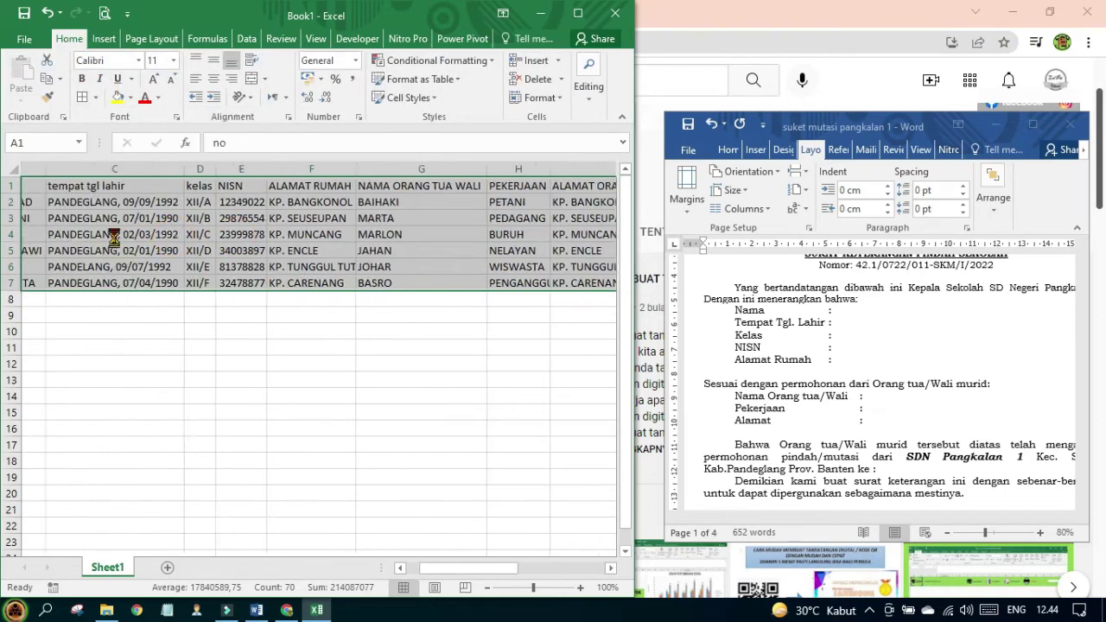
{"action": "left_click", "coordinate": [185, 345]}
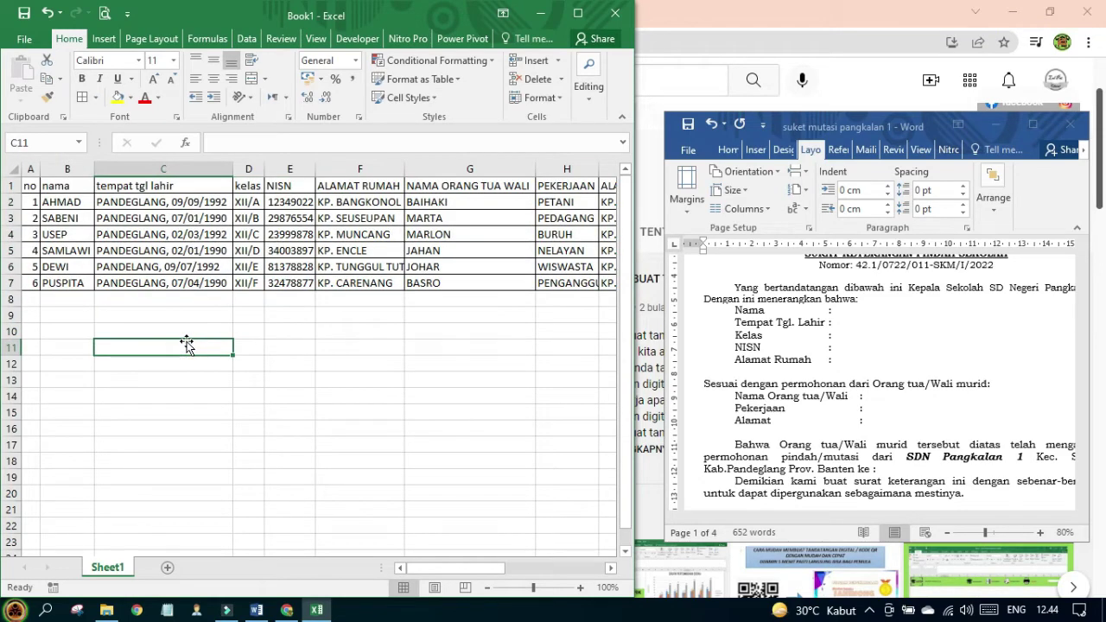
- Save the student data workbook to the Desktop folder as DATABASE CONTOH and close it
{"action": "left_click", "coordinate": [21, 40]}
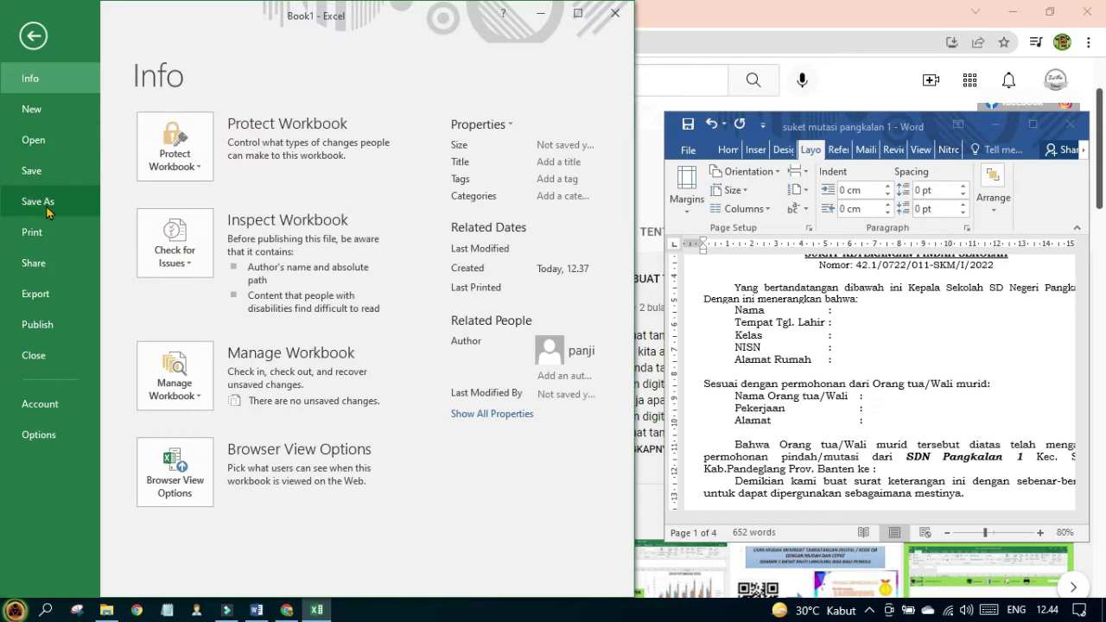
{"action": "left_click", "coordinate": [34, 171]}
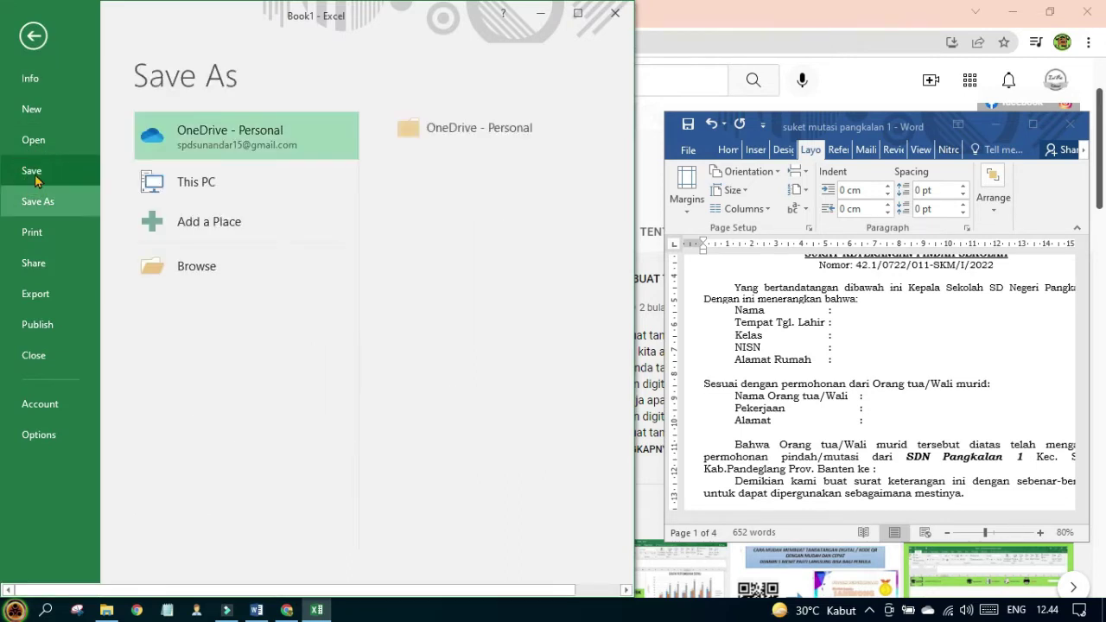
{"action": "left_click", "coordinate": [189, 269]}
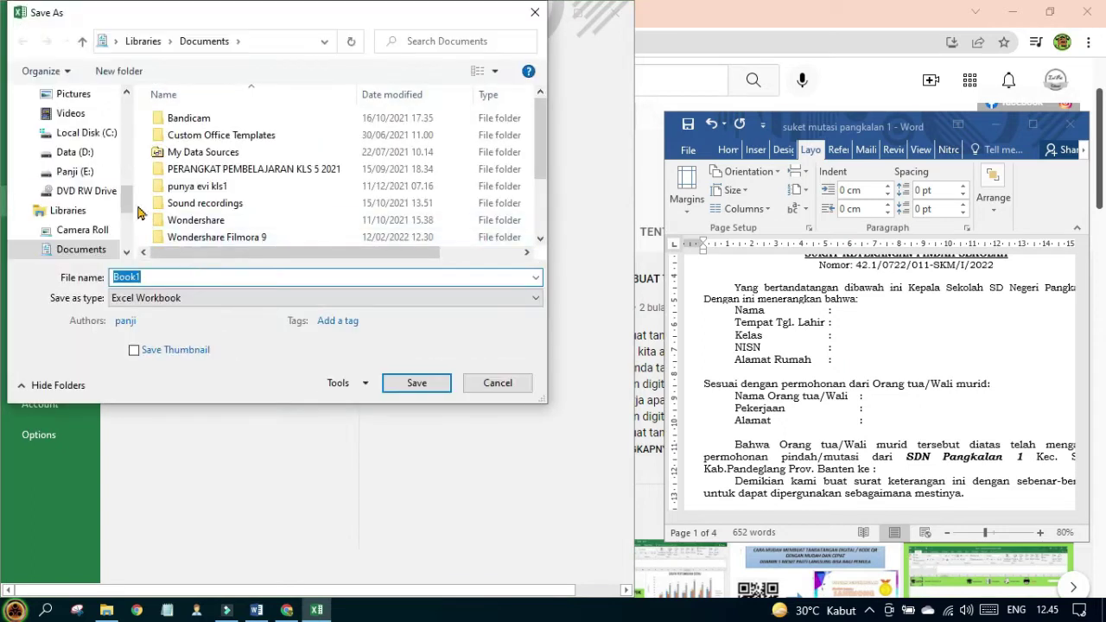
{"action": "left_click", "coordinate": [127, 93]}
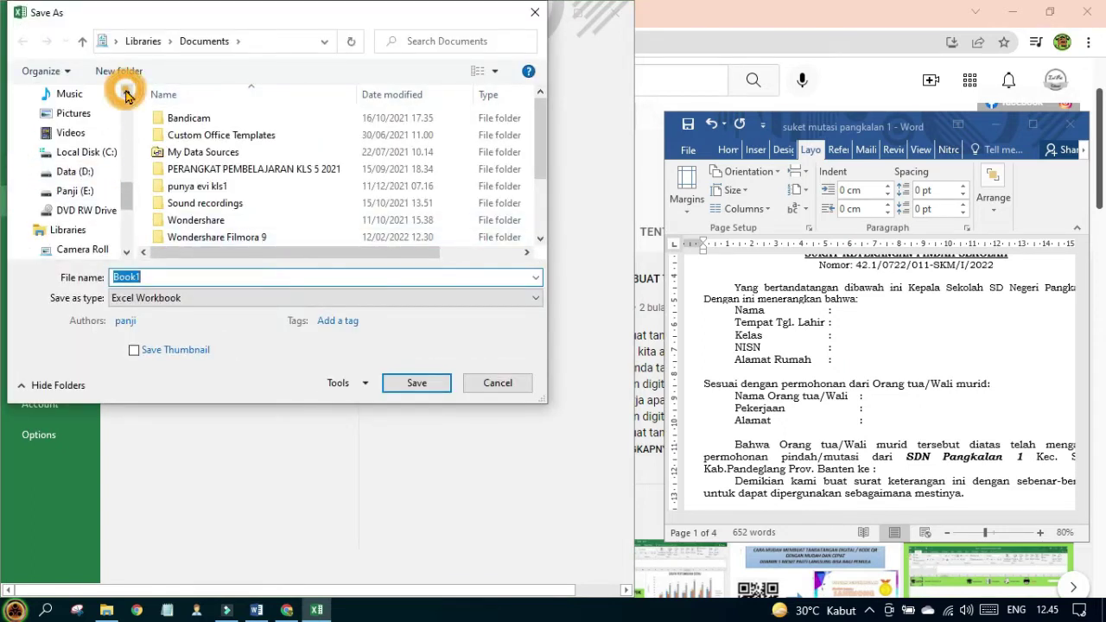
{"action": "left_click", "coordinate": [126, 93]}
{"action": "left_click", "coordinate": [126, 93]}
{"action": "left_click", "coordinate": [126, 93]}
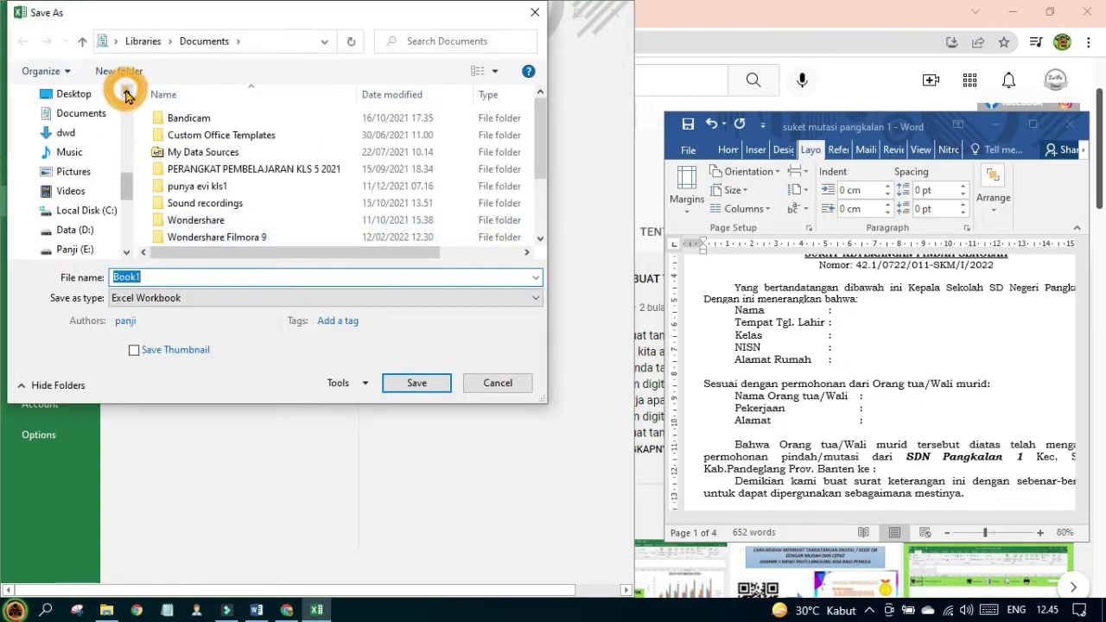
{"action": "left_click", "coordinate": [87, 93]}
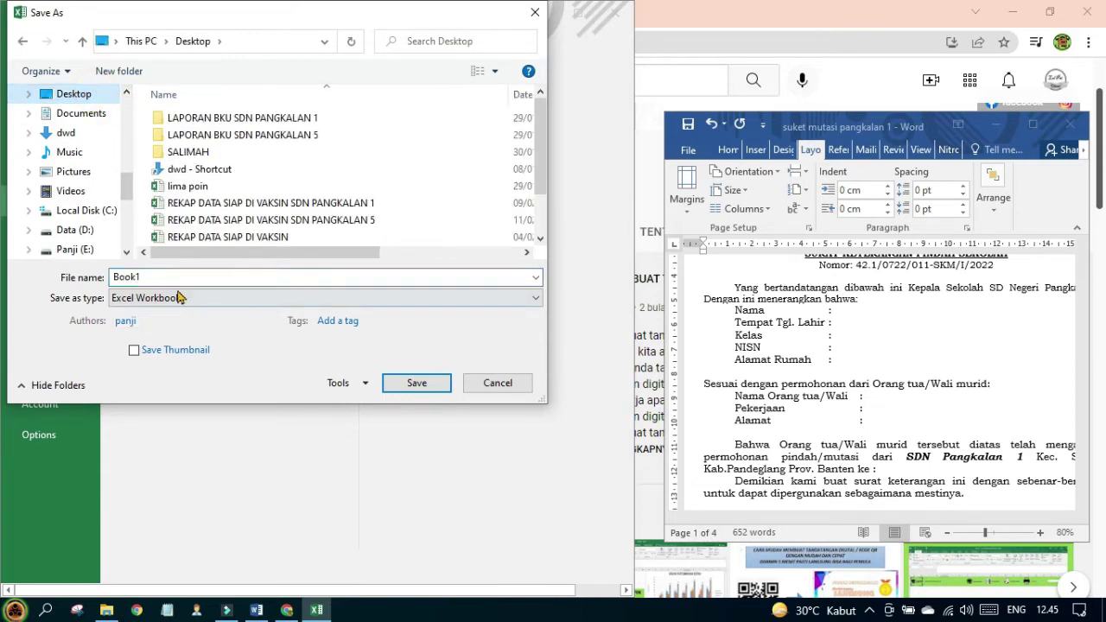
{"action": "double_click", "coordinate": [171, 278]}
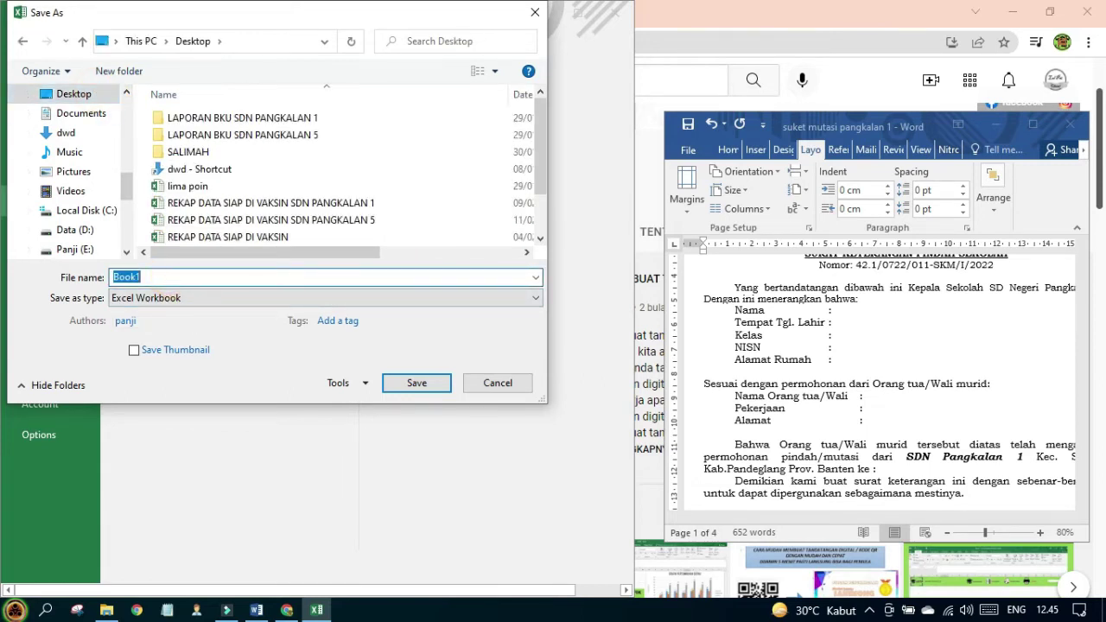
{"action": "type", "text": "DATABASE CONTOH"}
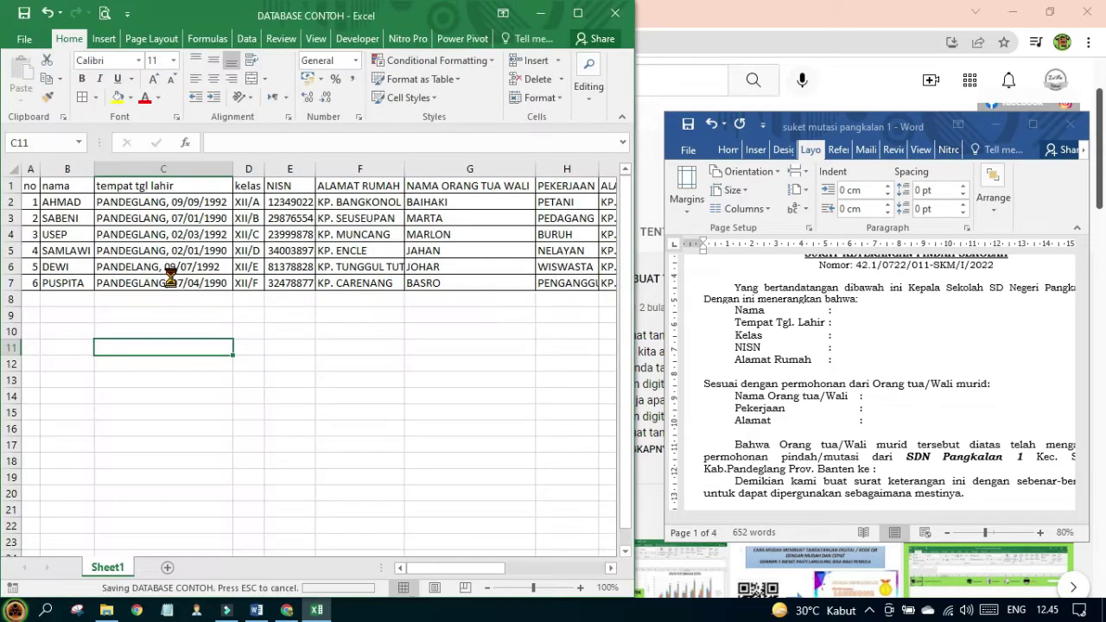
{"action": "left_click", "coordinate": [602, 16]}
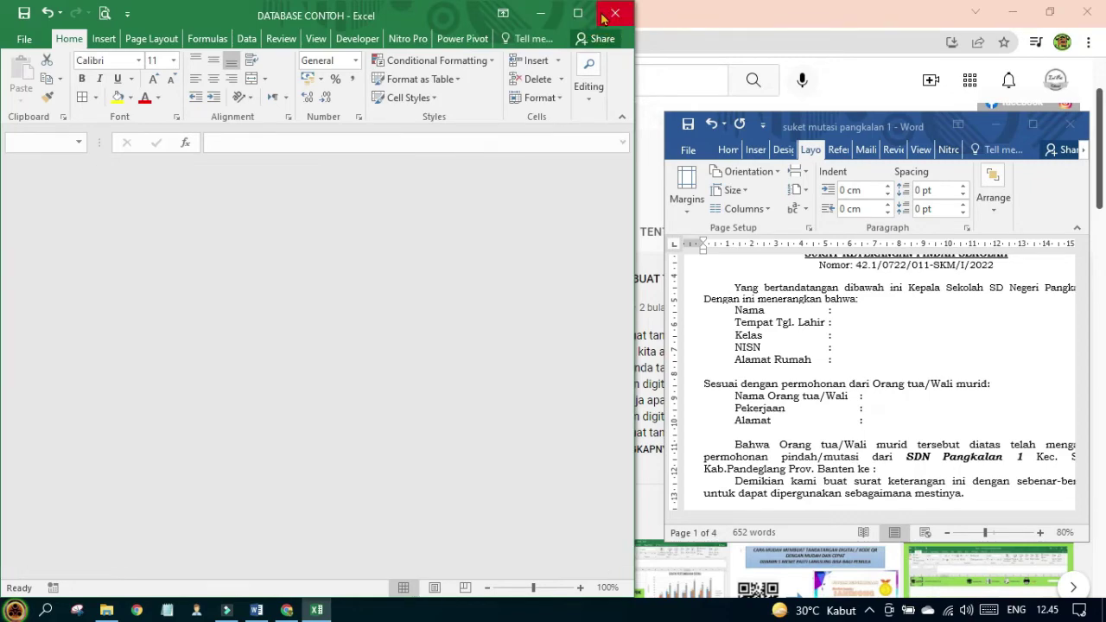
- Minimise the browser and File Explorer windows and show the desktop icons
{"action": "left_click", "coordinate": [1004, 17]}
{"action": "left_click", "coordinate": [1005, 17]}
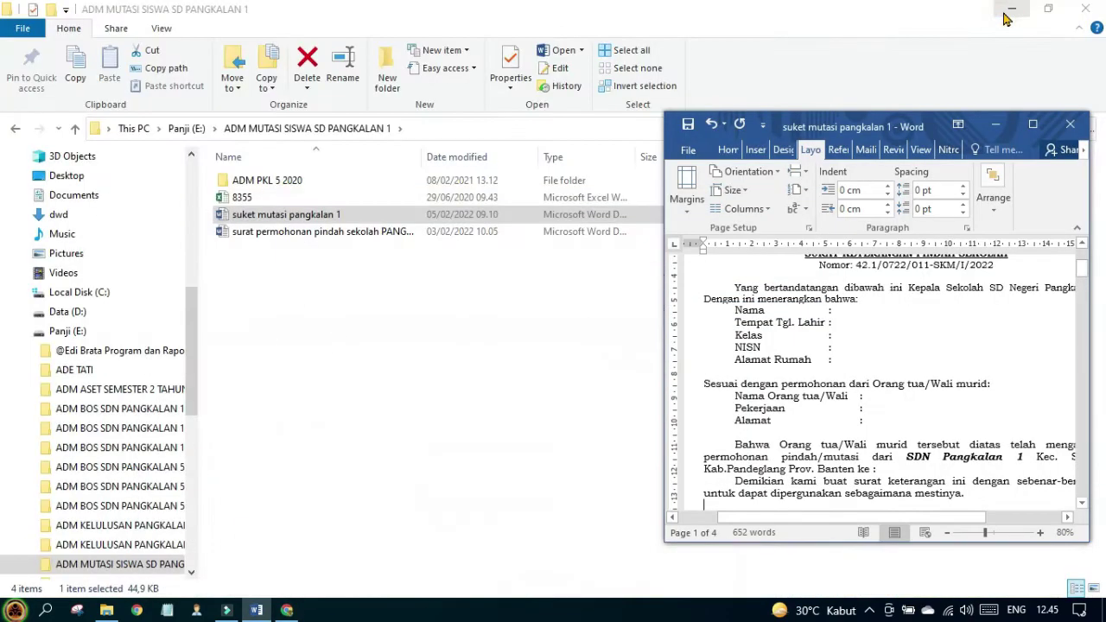
{"action": "left_click", "coordinate": [1004, 12]}
{"action": "left_click", "coordinate": [1005, 15]}
{"action": "right_click", "coordinate": [455, 242]}
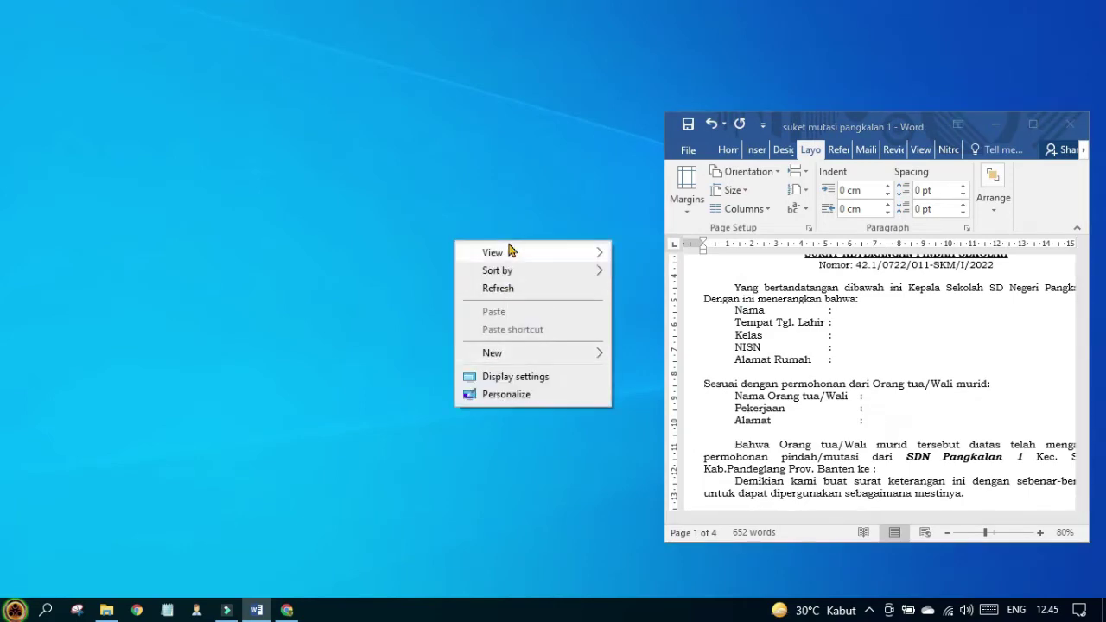
{"action": "mouse_move", "coordinate": [516, 250]}
{"action": "left_click", "coordinate": [666, 356]}
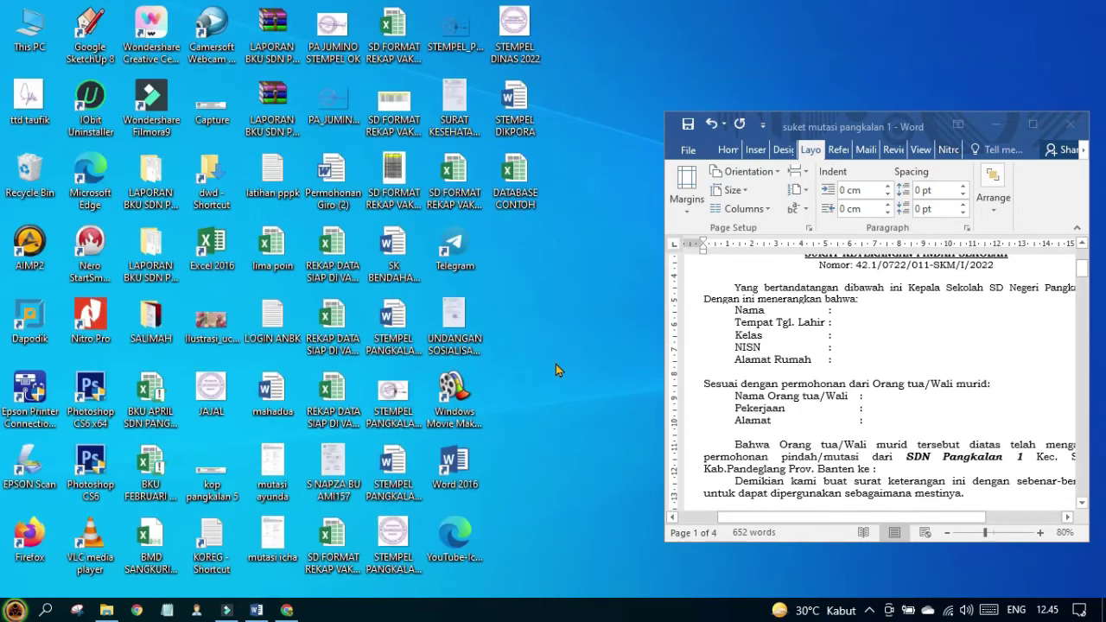
- Maximise the Word transfer letter and place the cursor after the colon on the Nama line
{"action": "left_click", "coordinate": [1032, 126]}
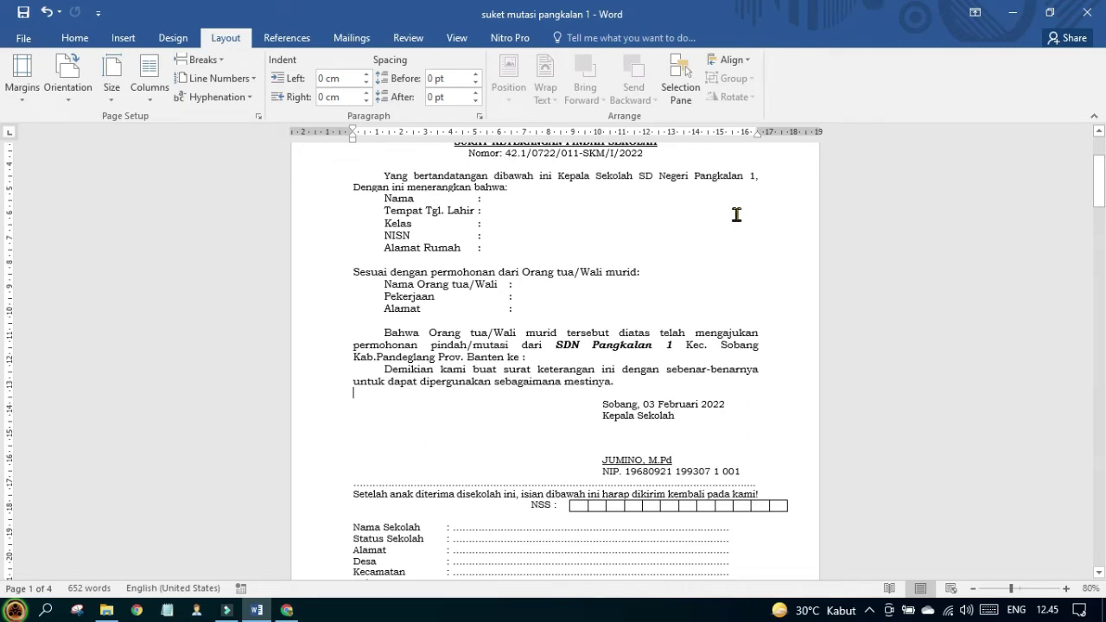
{"action": "key", "text": "Up"}
{"action": "key", "text": "Up"}
{"action": "key", "text": "Up"}
{"action": "key", "text": "Up"}
{"action": "key", "text": "Up"}
{"action": "key", "text": "Up"}
{"action": "key", "text": "Up"}
{"action": "key", "text": "Up"}
{"action": "key", "text": "Up"}
{"action": "key", "text": "Up"}
{"action": "key", "text": "Up"}
{"action": "key", "text": "Up"}
{"action": "key", "text": "Up"}
{"action": "key", "text": "Up"}
{"action": "key", "text": "Up"}
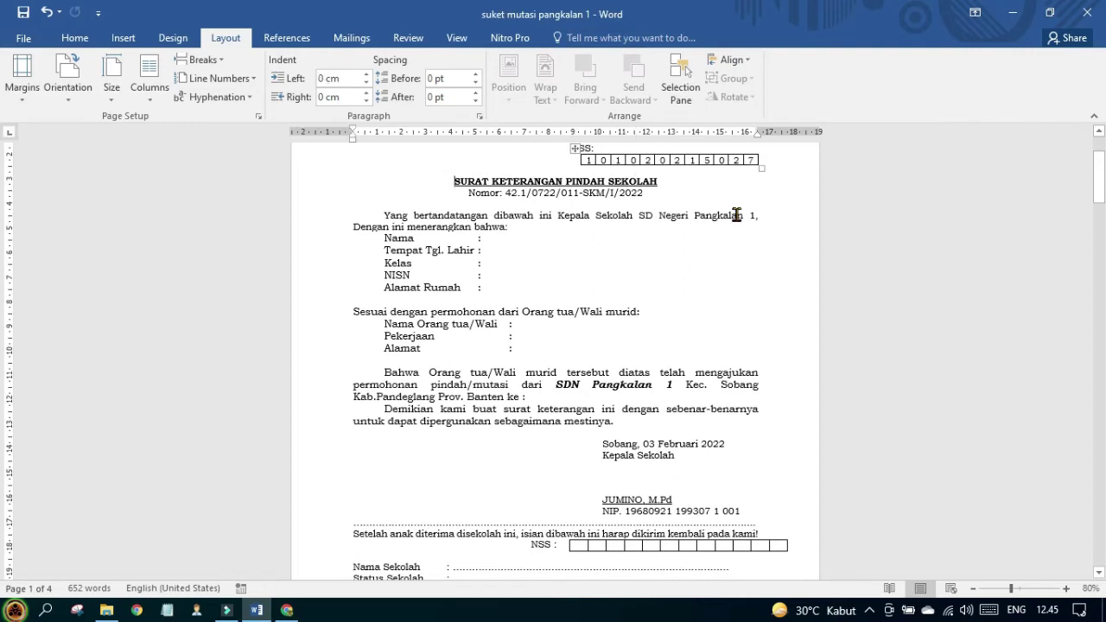
{"action": "key", "text": "Down"}
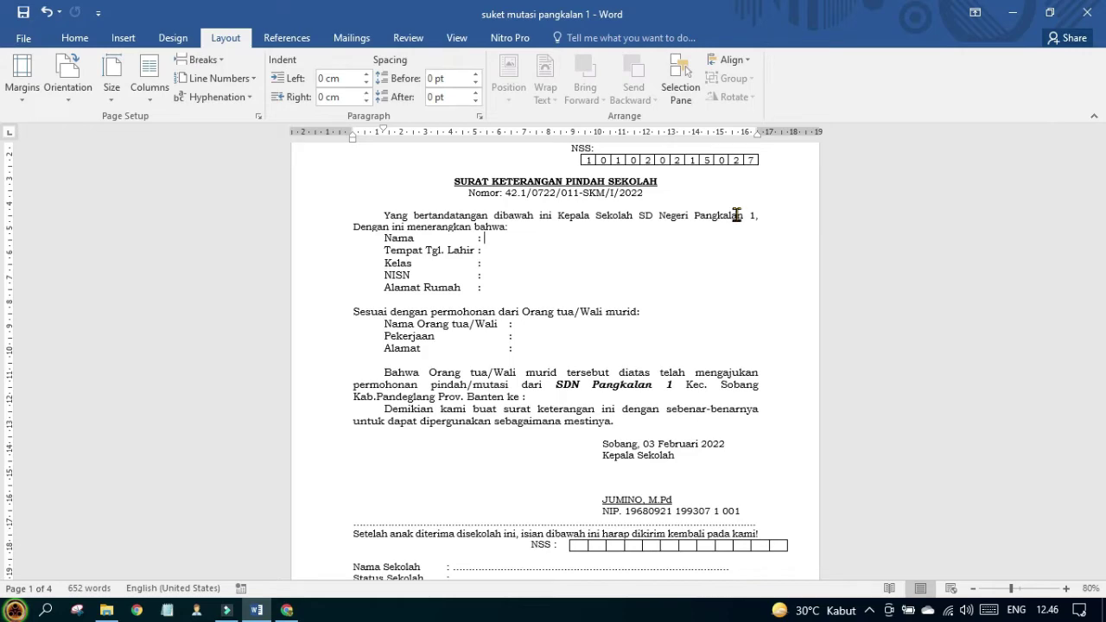
- Switch to the browser, look through the LOL POT channel's uploaded videos for the CARA MEMBUAT LABEL UNDANGAN 103 tutorial, and return to Word
{"action": "left_click", "coordinate": [287, 610]}
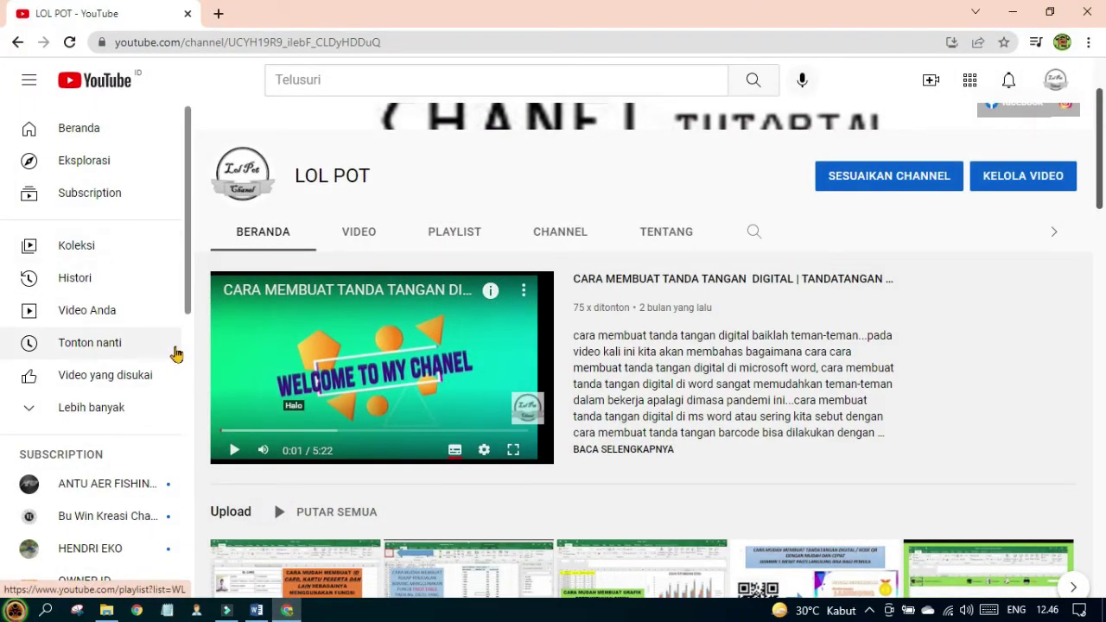
{"action": "left_click", "coordinate": [377, 235]}
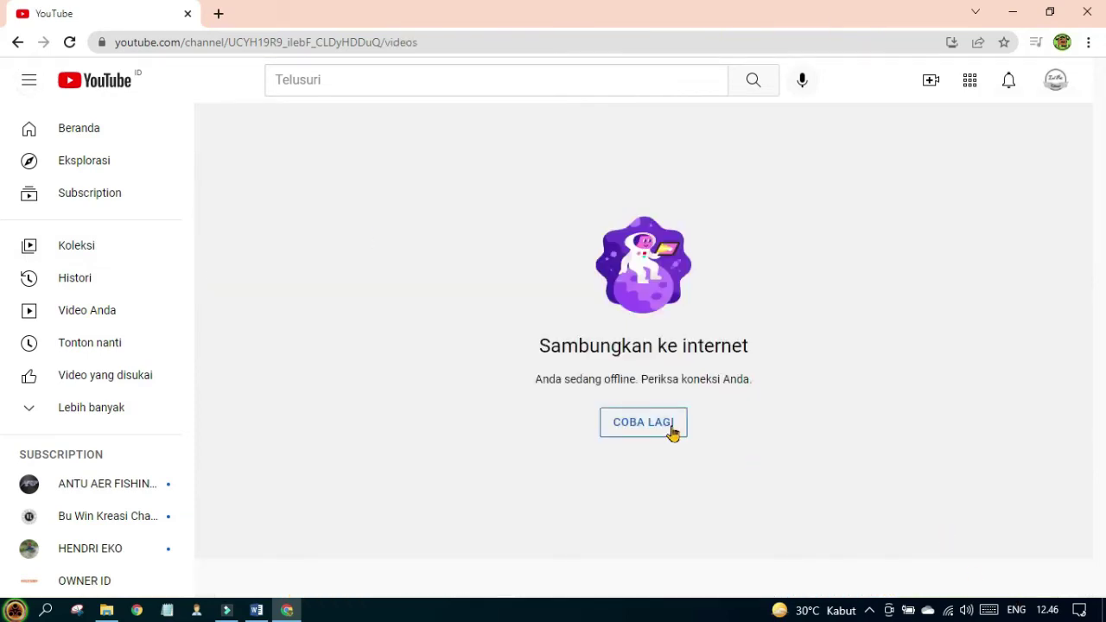
{"action": "left_click", "coordinate": [71, 47]}
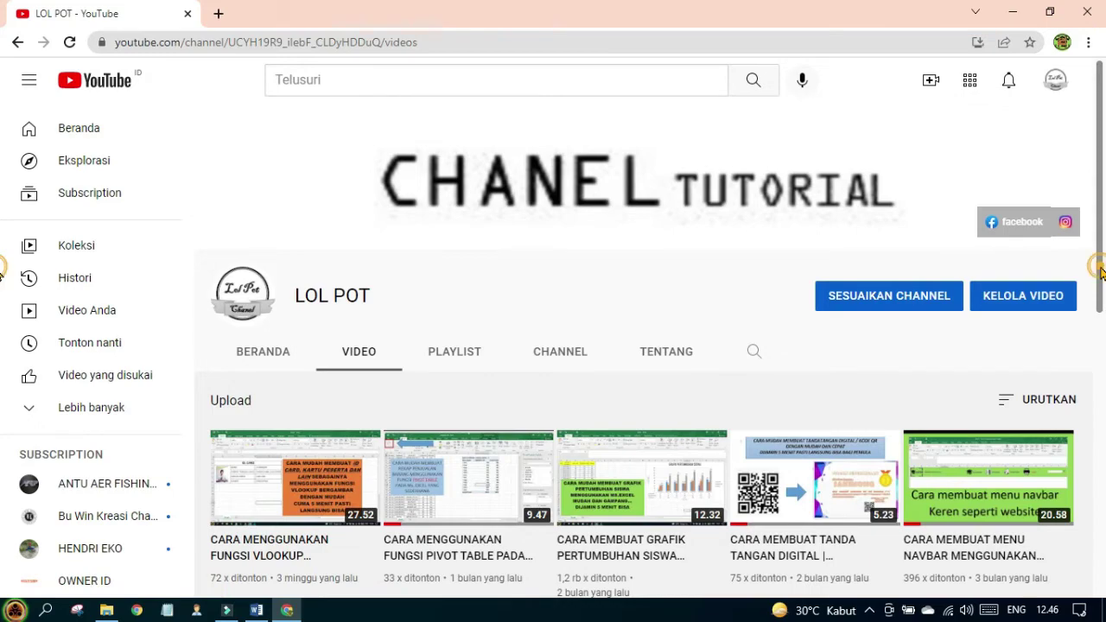
{"action": "left_click_drag", "start_coordinate": [1097, 273], "coordinate": [1059, 461]}
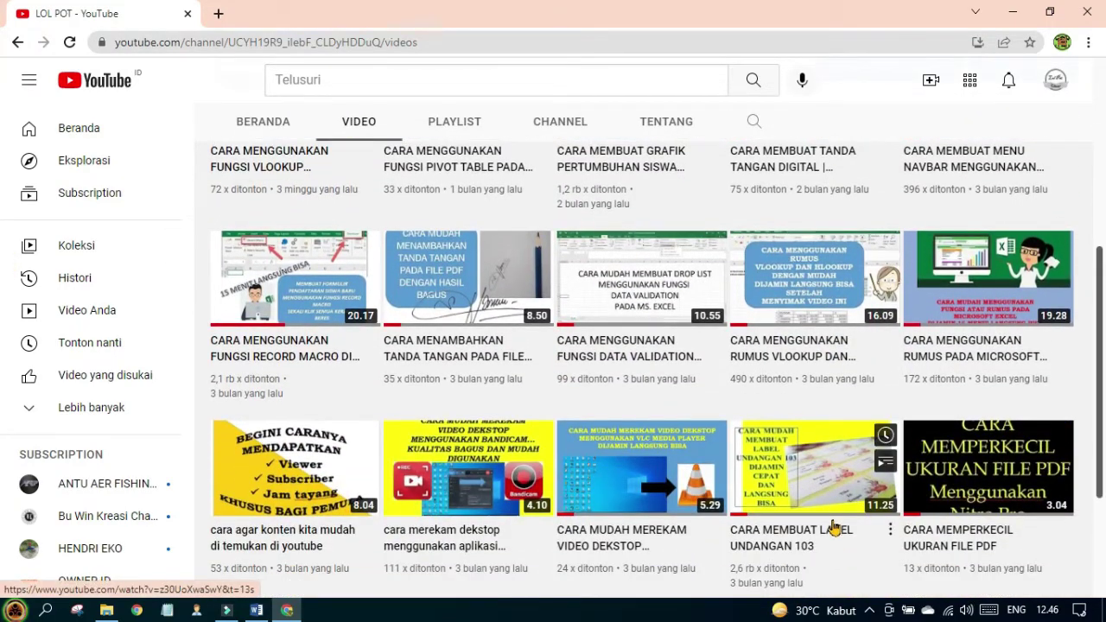
{"action": "mouse_move", "coordinate": [873, 540]}
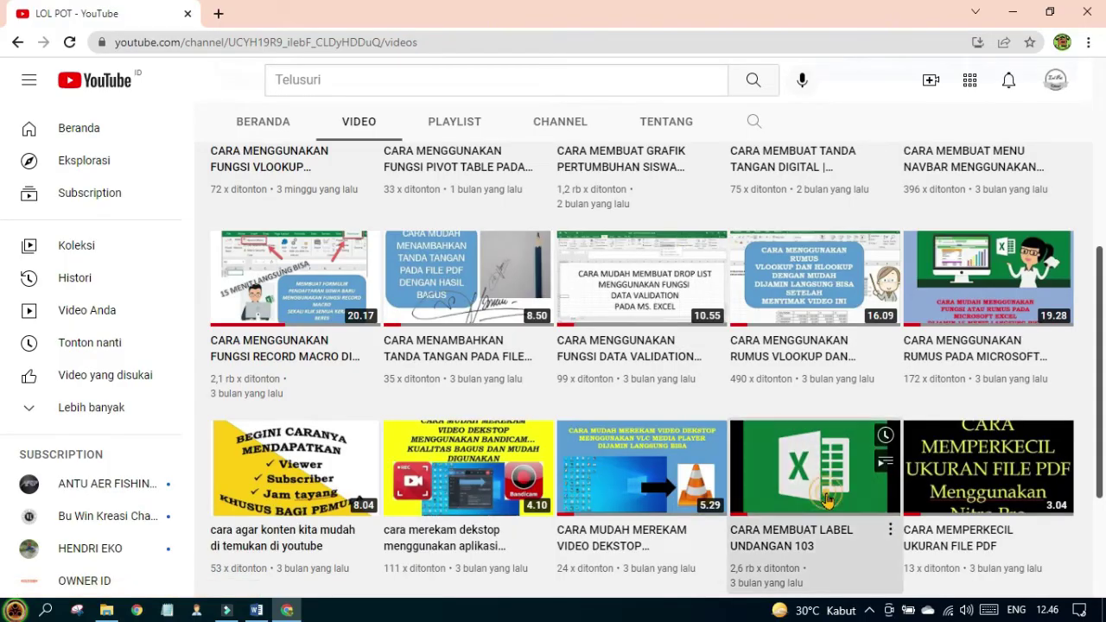
{"action": "key", "text": "alt+Tab"}
{"action": "scroll", "coordinate": [516, 265], "scroll_direction": "up", "scroll_amount": 1}
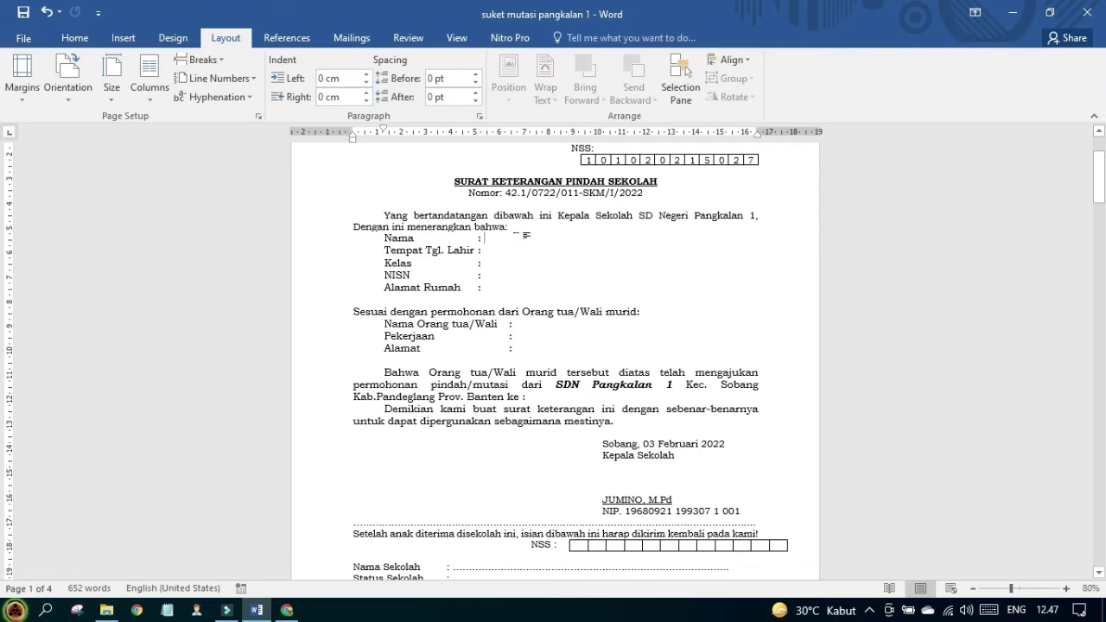
- Attach Sheet1$ of the DATABASE CONTOH workbook on the Desktop as the letter's mail merge recipient list
{"action": "left_click", "coordinate": [356, 41]}
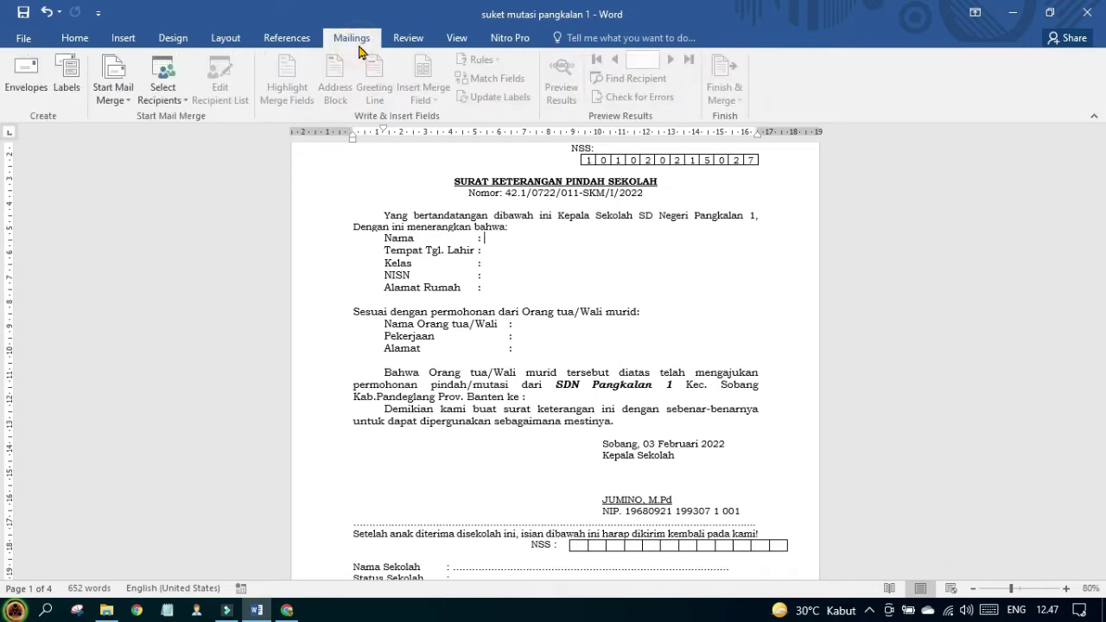
{"action": "left_click", "coordinate": [184, 114]}
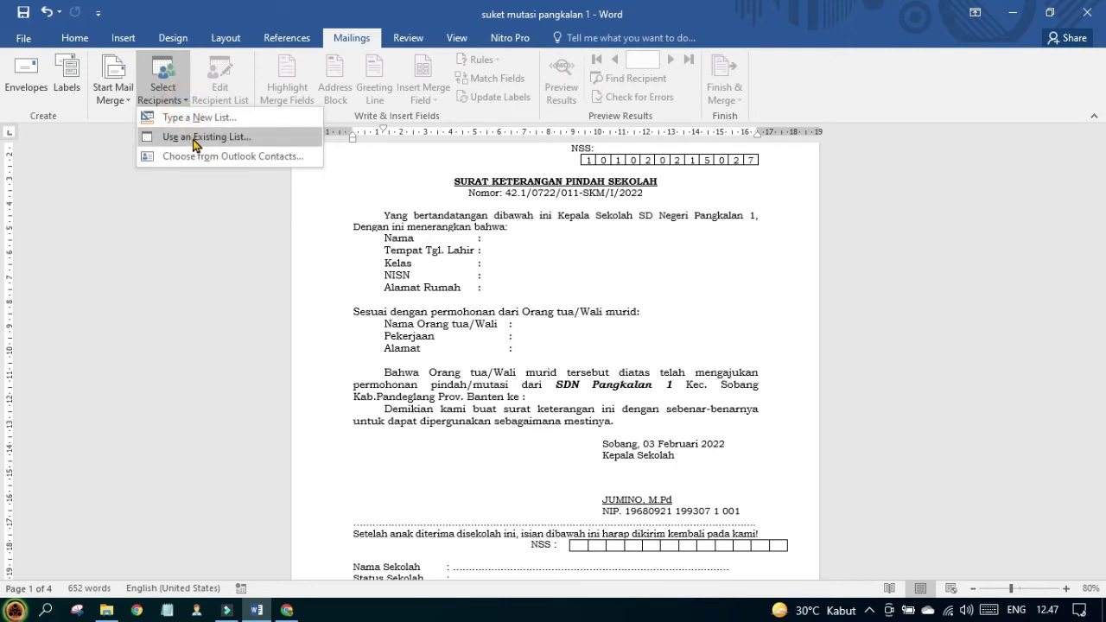
{"action": "left_click", "coordinate": [194, 140]}
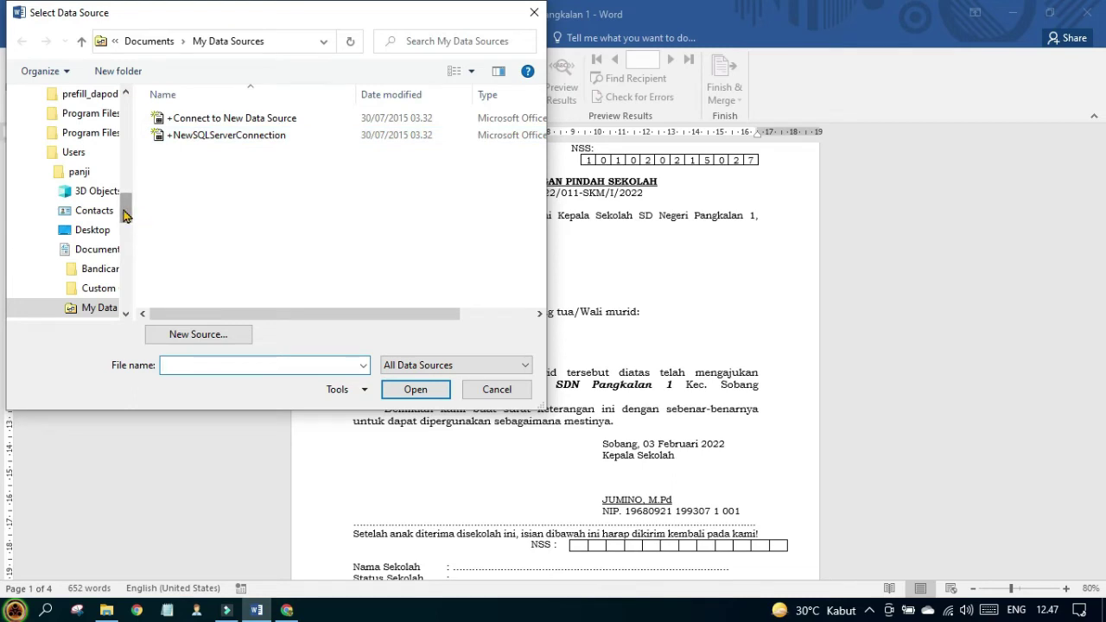
{"action": "left_click_drag", "start_coordinate": [123, 214], "coordinate": [133, 170]}
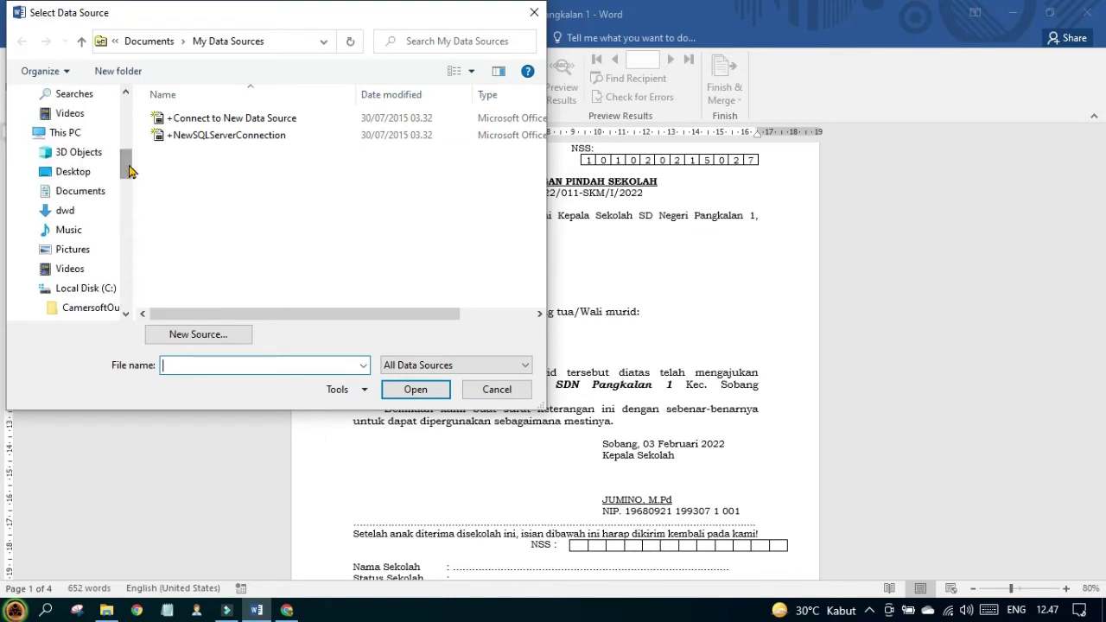
{"action": "left_click", "coordinate": [75, 176]}
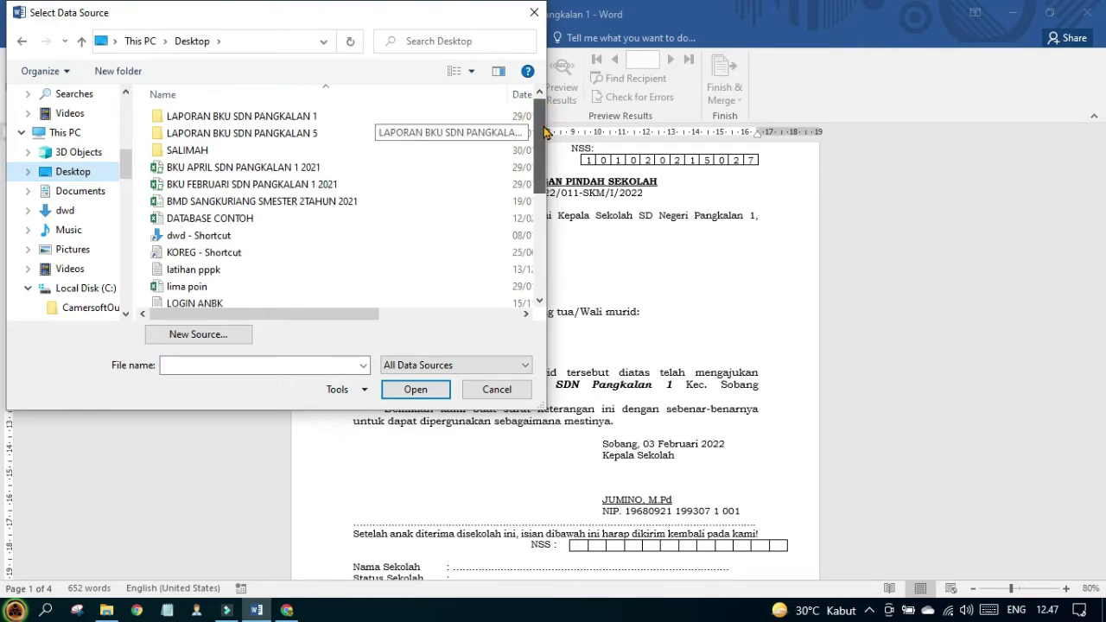
{"action": "left_click_drag", "start_coordinate": [544, 129], "coordinate": [529, 155]}
{"action": "left_click", "coordinate": [212, 163]}
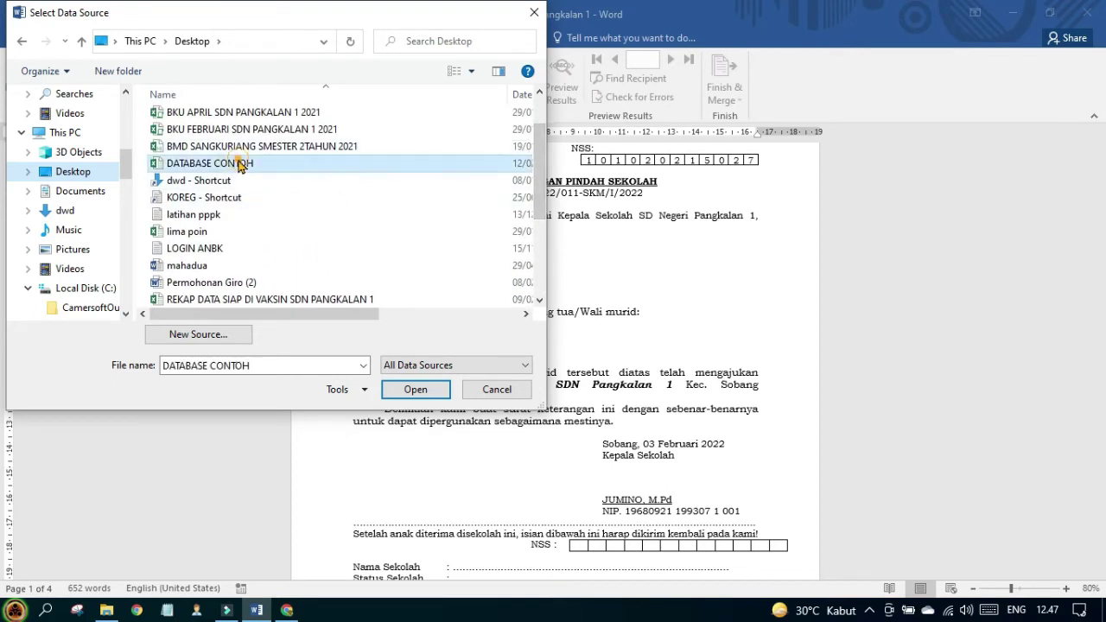
{"action": "left_click", "coordinate": [408, 390]}
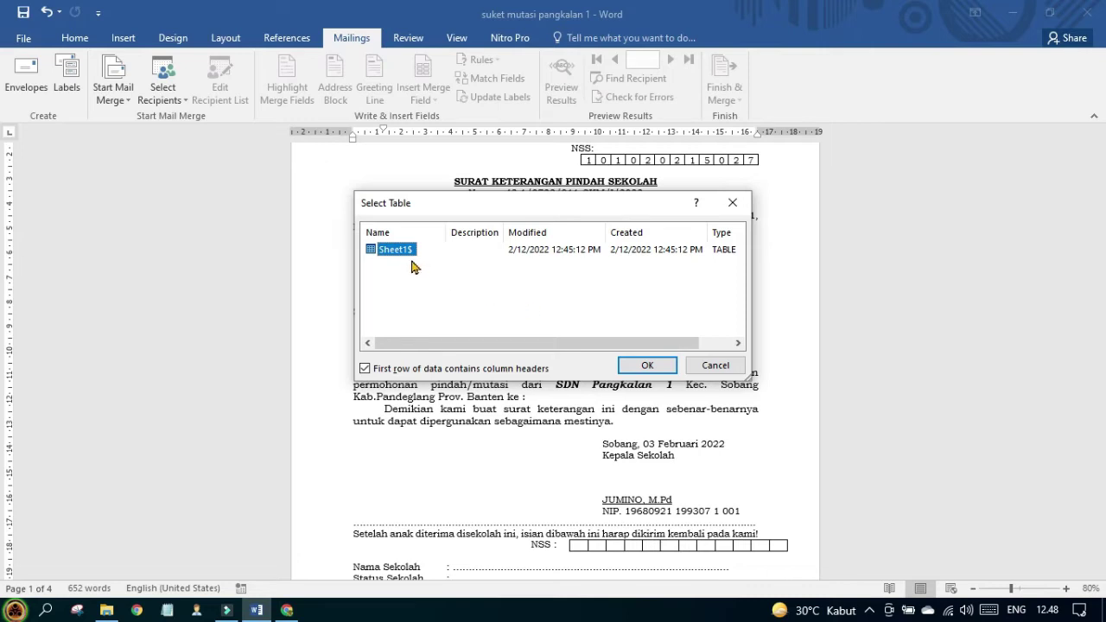
{"action": "left_click", "coordinate": [625, 364]}
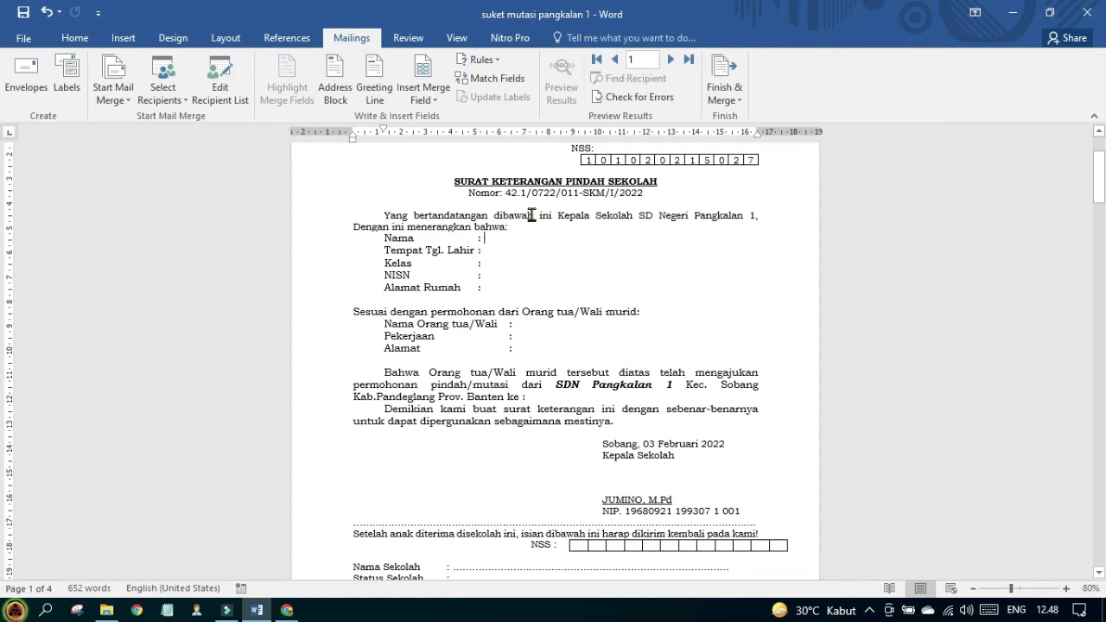
- Insert the merge fields nama, tempat_tgl_lahir and kelas on the Nama, Tempat Tgl. Lahir and Kelas lines
{"action": "left_click", "coordinate": [433, 100]}
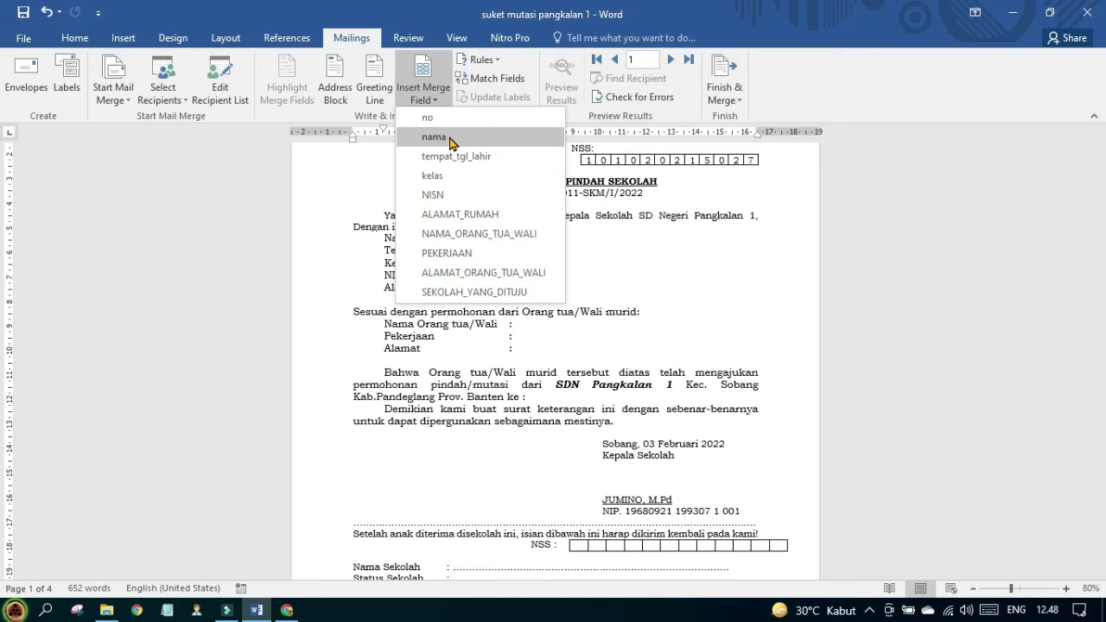
{"action": "left_click", "coordinate": [435, 137]}
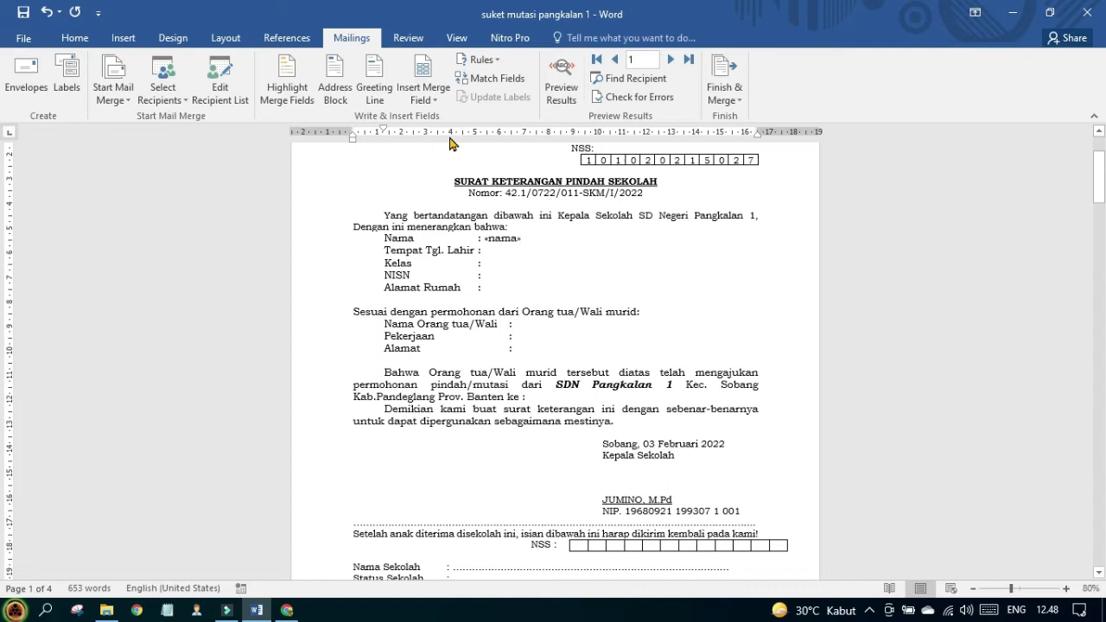
{"action": "left_click", "coordinate": [423, 98]}
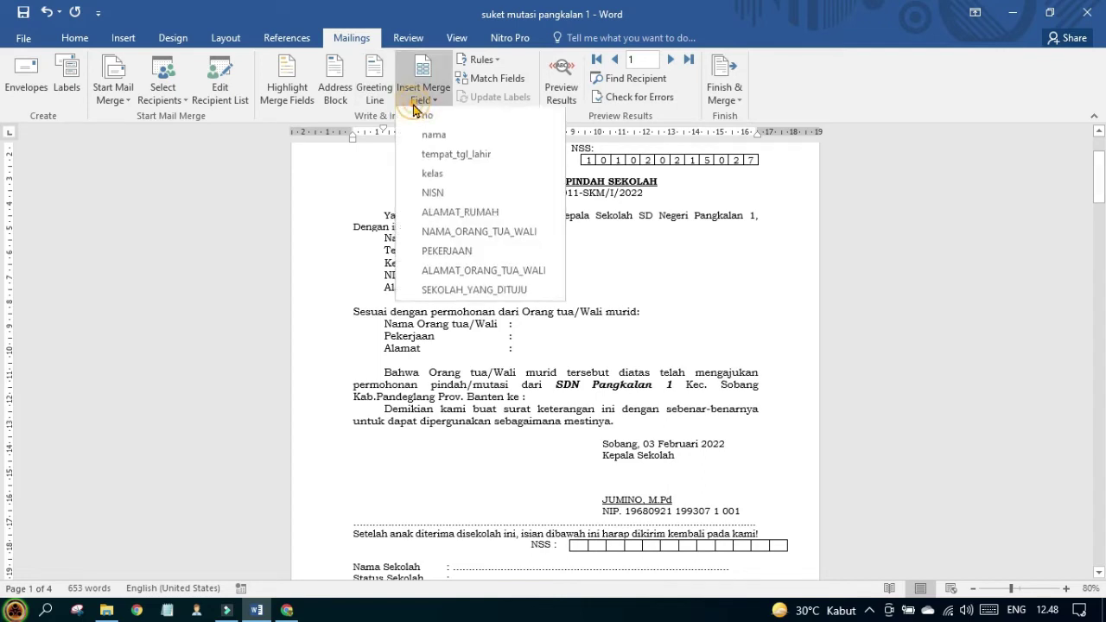
{"action": "left_click", "coordinate": [443, 157]}
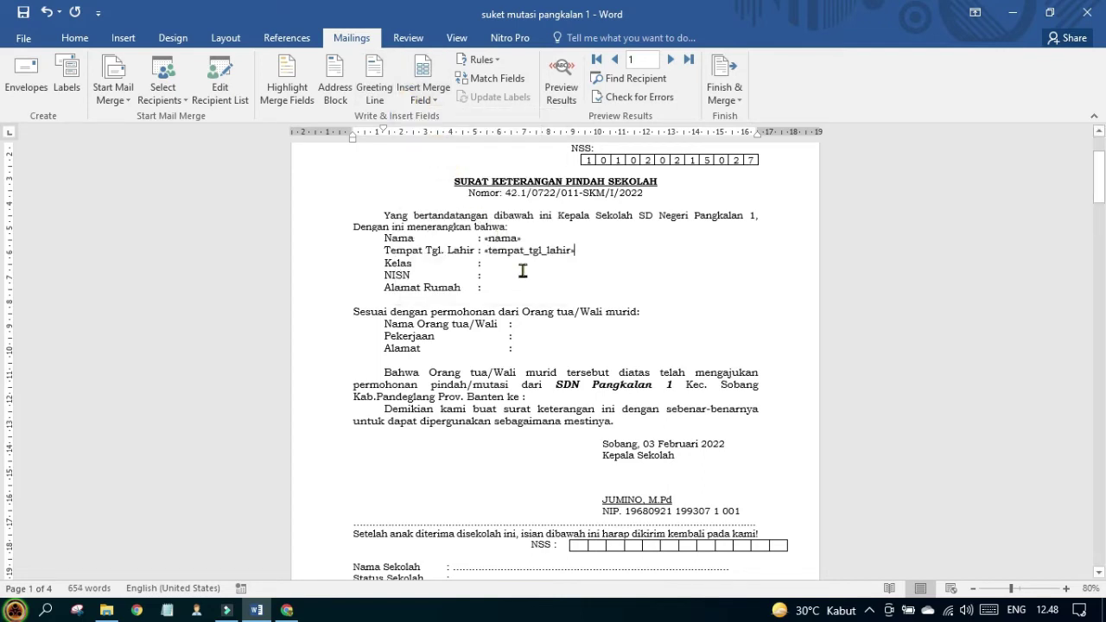
{"action": "left_click", "coordinate": [422, 99]}
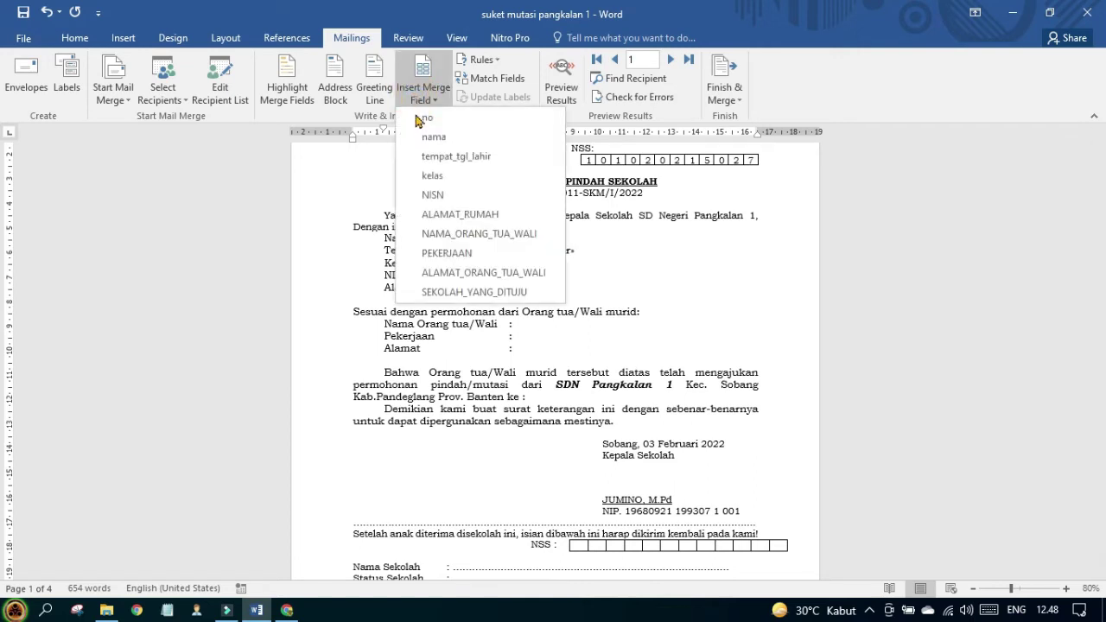
{"action": "left_click", "coordinate": [432, 175]}
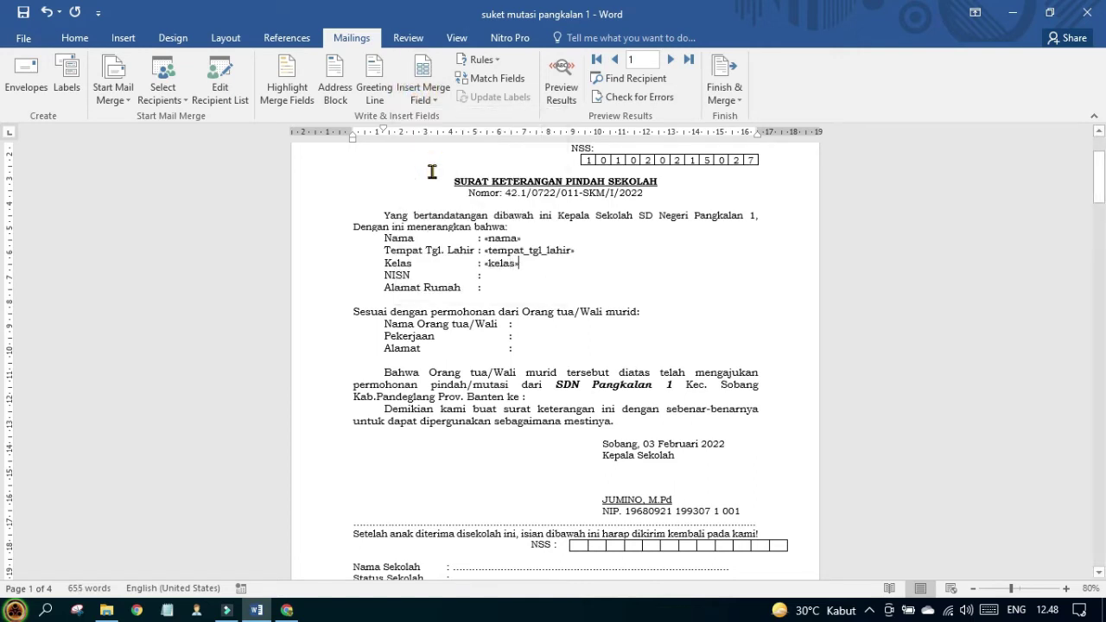
- Insert the merge fields NISN and ALAMAT_RUMAH on the NISN and Alamat Rumah lines
{"action": "left_click", "coordinate": [435, 97]}
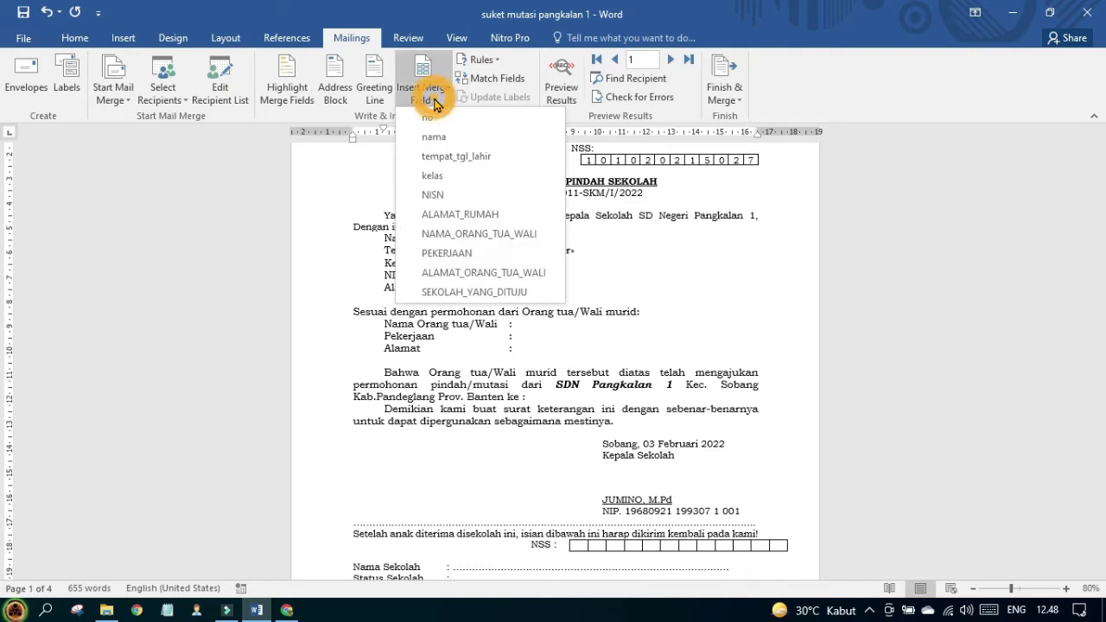
{"action": "left_click", "coordinate": [438, 193]}
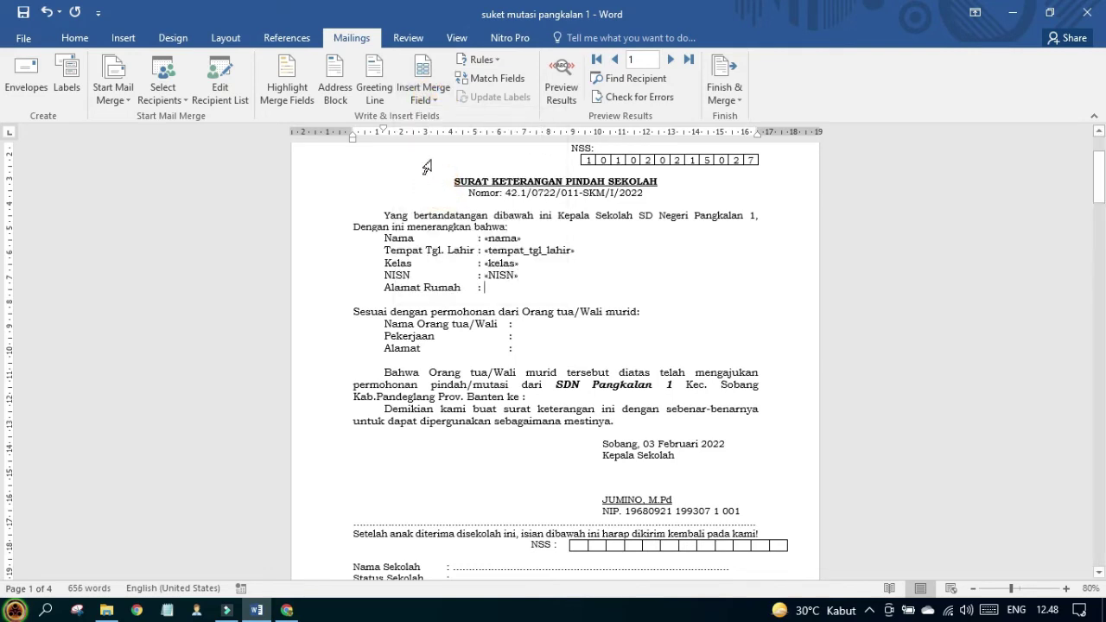
{"action": "left_click", "coordinate": [429, 97]}
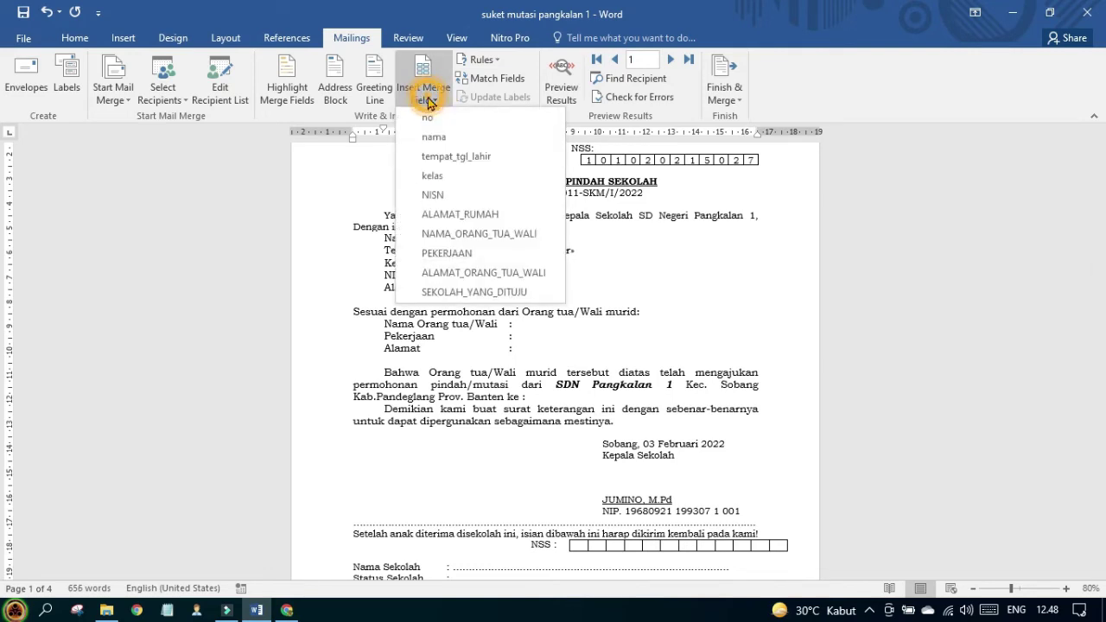
{"action": "left_click", "coordinate": [452, 214]}
- Insert the merge fields NAMA_ORANG_TUA_WALI, PEKERJAAN and ALAMAT_ORANG_TUA_WALI on the parent's Nama Orang tua/Wali, Pekerjaan and Alamat lines
{"action": "key", "text": "Down"}
{"action": "key", "text": "Down"}
{"action": "key", "text": "Down"}
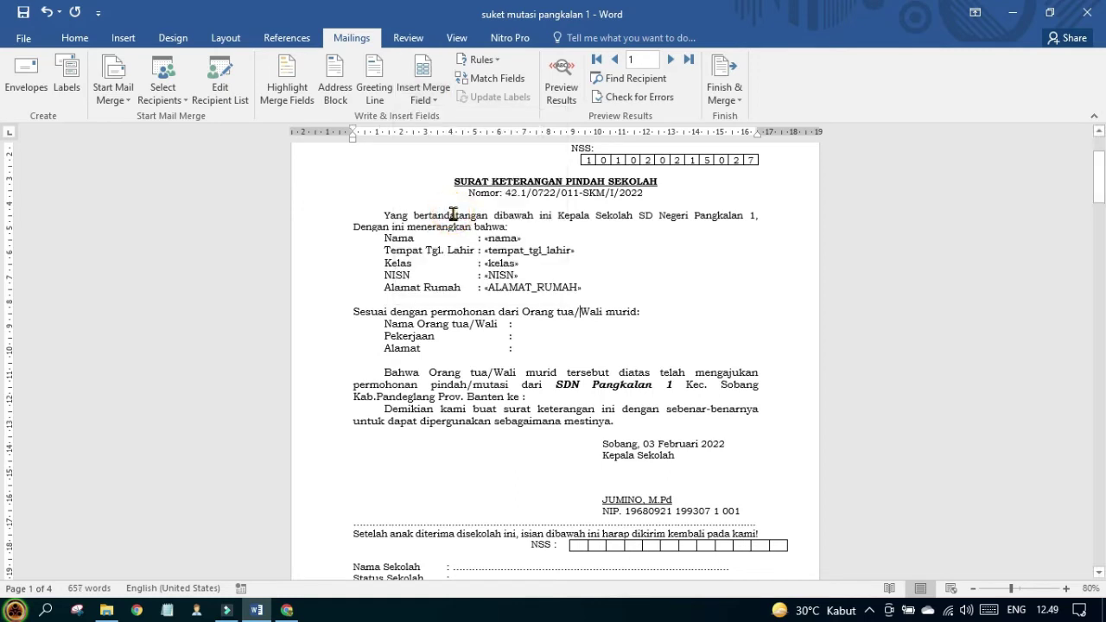
{"action": "left_click", "coordinate": [430, 100]}
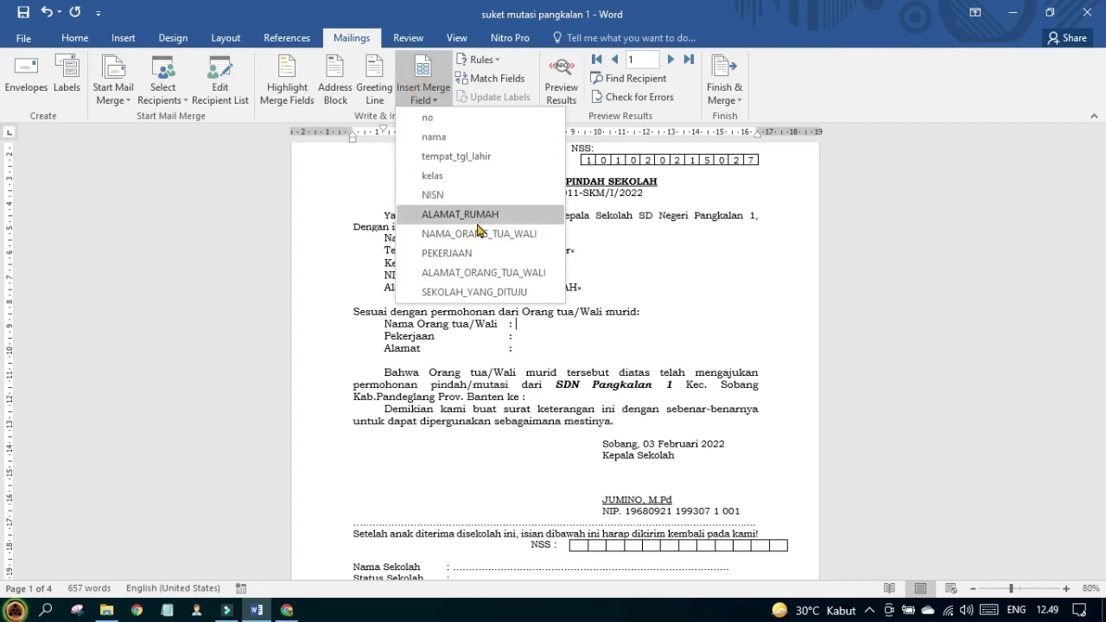
{"action": "left_click", "coordinate": [478, 234]}
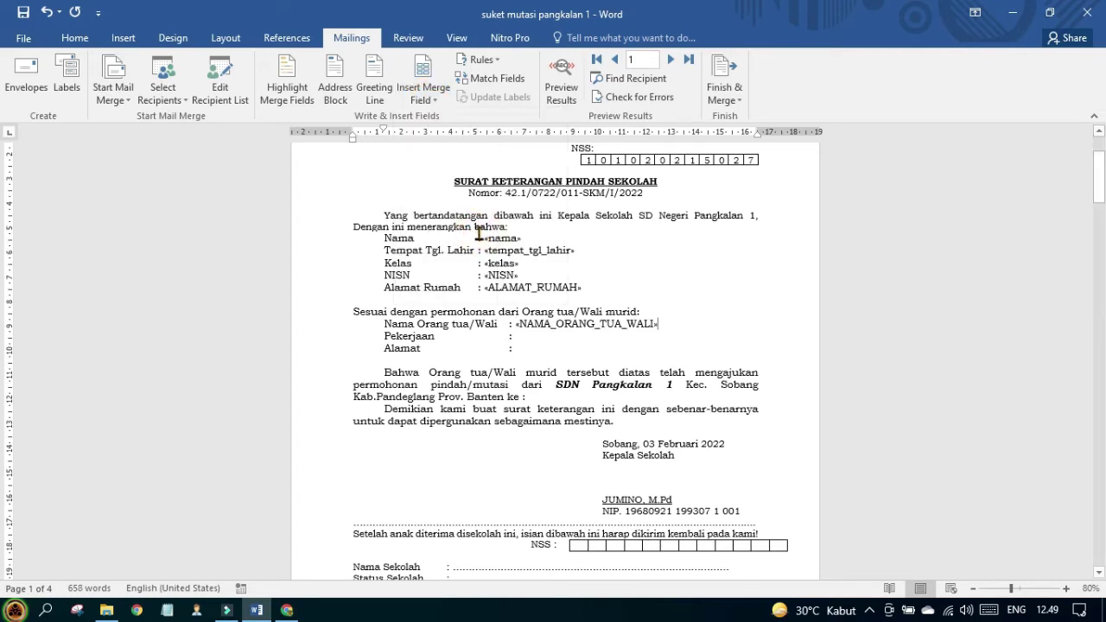
{"action": "key", "text": "Down"}
{"action": "left_click", "coordinate": [419, 102]}
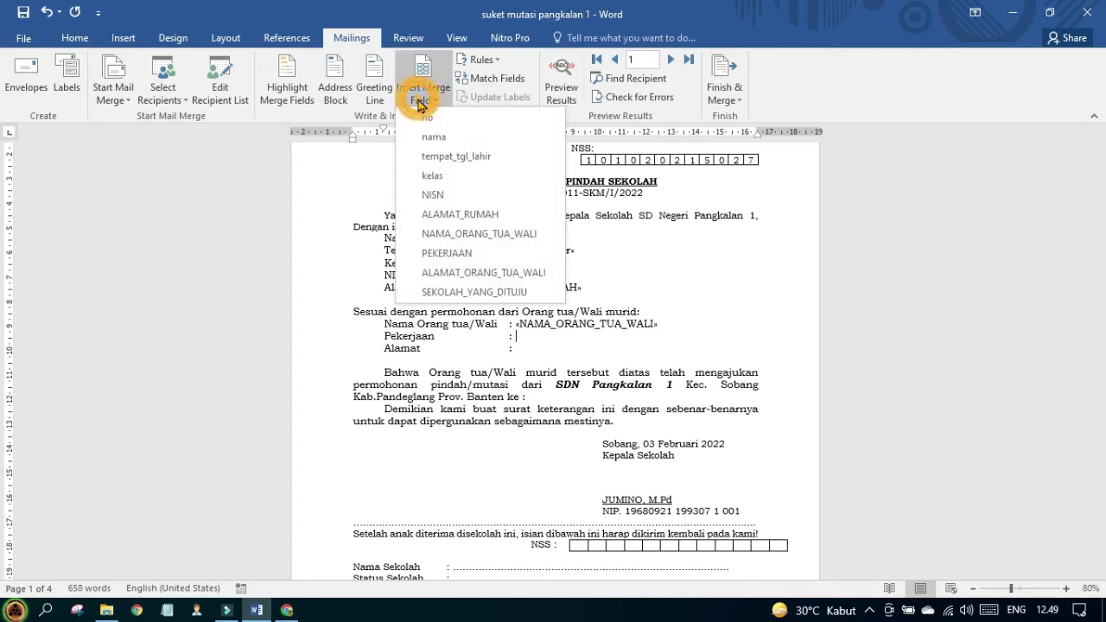
{"action": "left_click", "coordinate": [459, 253]}
{"action": "key", "text": "Down"}
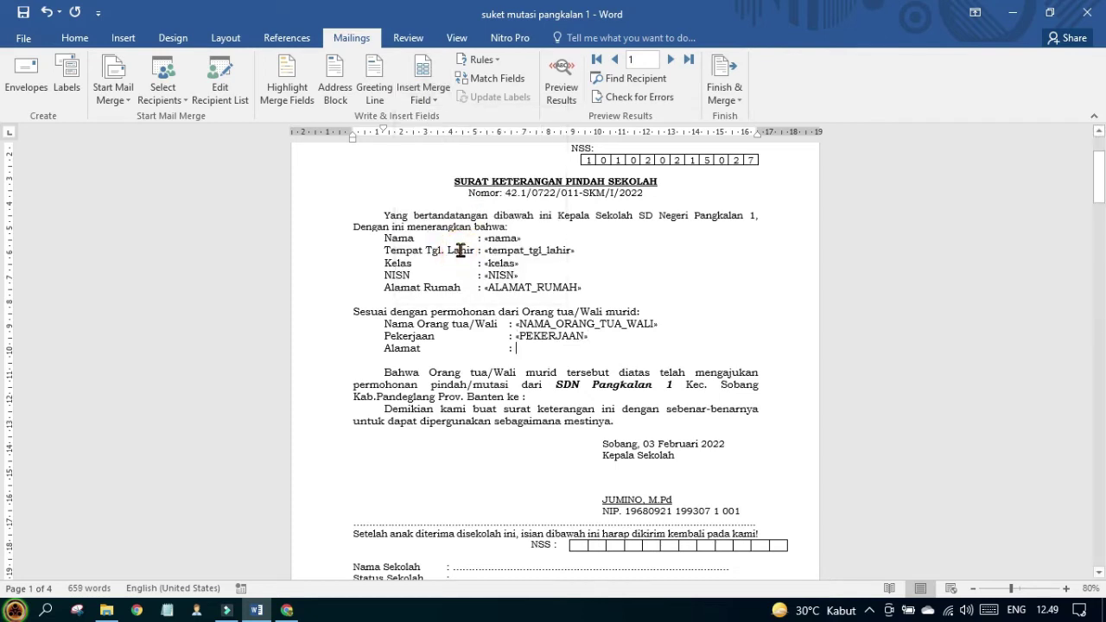
{"action": "left_click", "coordinate": [423, 101]}
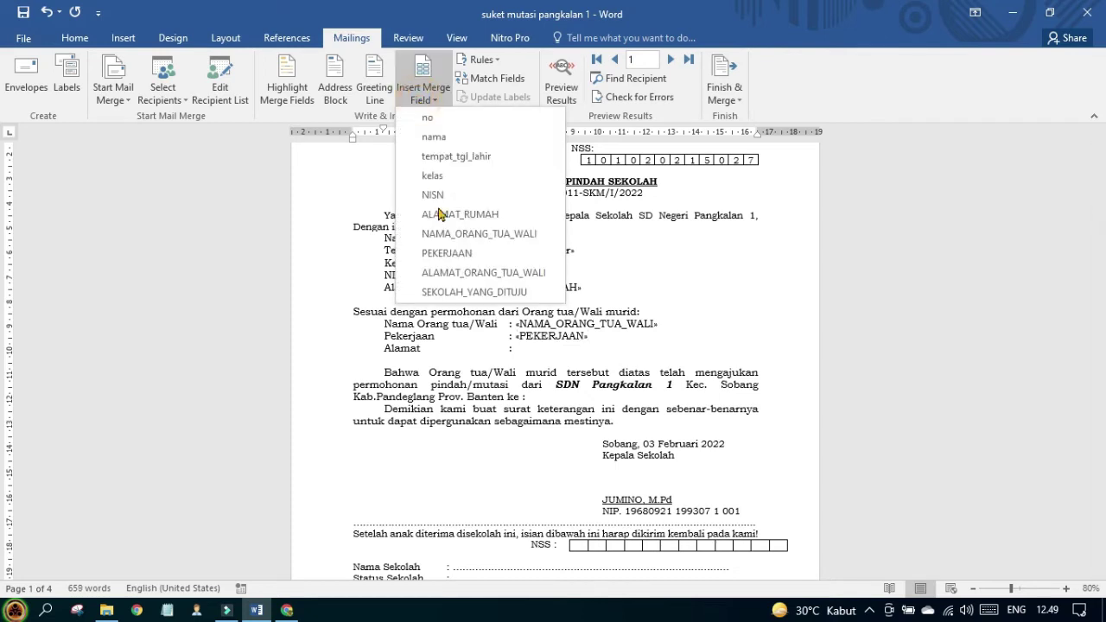
{"action": "left_click", "coordinate": [468, 277]}
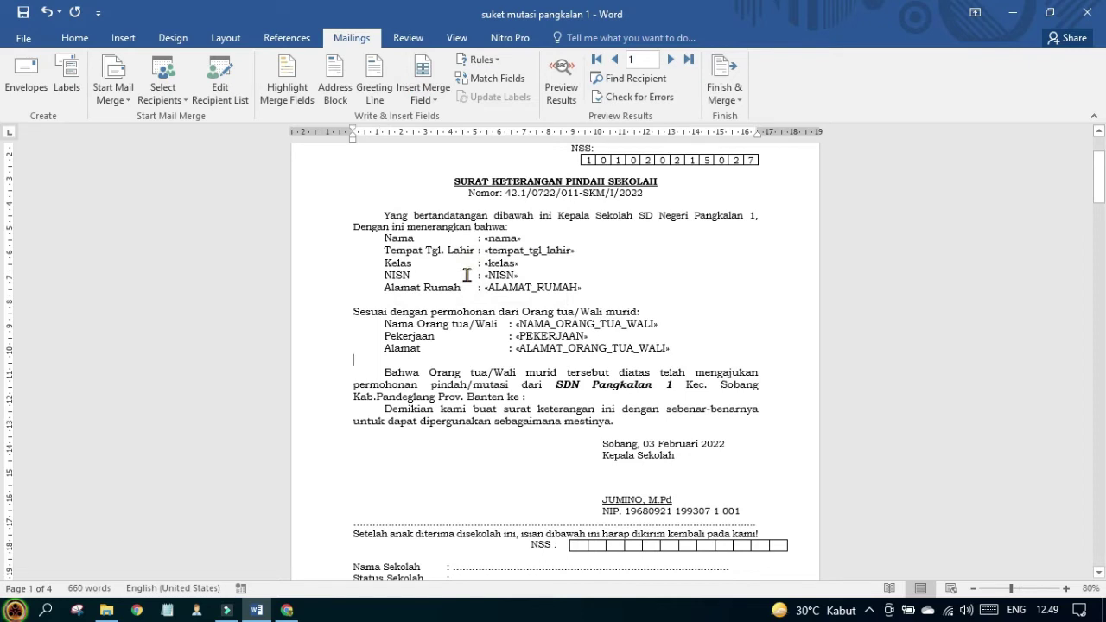
- Insert the merge field SEKOLAH_YANG_DITUJU after "Kab.Pandeglang Prov. Banten ke :" in the transfer paragraph
{"action": "key", "text": "Down"}
{"action": "key", "text": "Down"}
{"action": "key", "text": "Down"}
{"action": "key", "text": "Down"}
{"action": "left_click", "coordinate": [423, 99]}
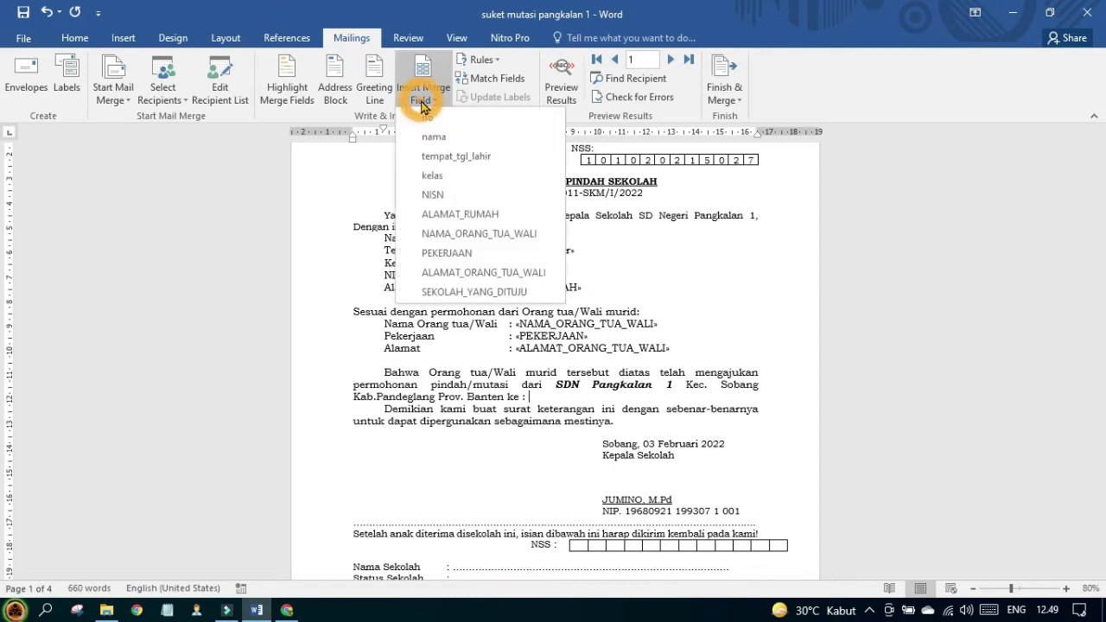
{"action": "left_click", "coordinate": [480, 292]}
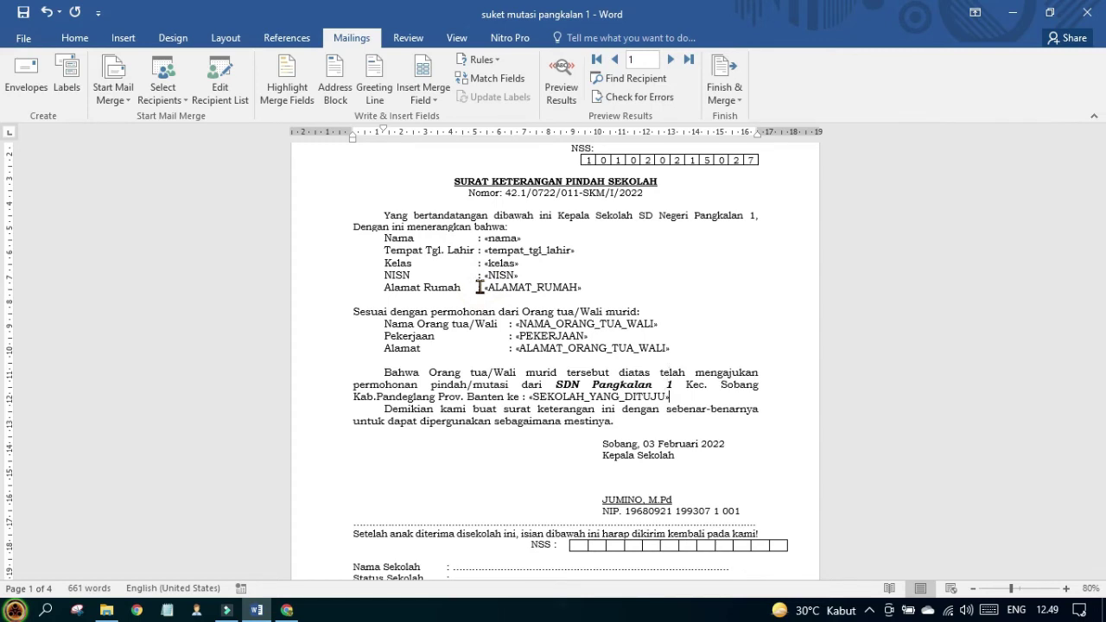
- Go back up line by line from the destination school field to check the inserted merge fields against their labels
{"action": "key", "text": "Up"}
{"action": "key", "text": "Up"}
{"action": "key", "text": "Up"}
{"action": "key", "text": "Up"}
{"action": "key", "text": "Up"}
{"action": "key", "text": "Up"}
{"action": "key", "text": "Up"}
{"action": "key", "text": "Up"}
{"action": "key", "text": "Up"}
{"action": "key", "text": "Up"}
{"action": "key", "text": "Up"}
{"action": "key", "text": "Up"}
{"action": "key", "text": "Up"}
{"action": "key", "text": "Up"}
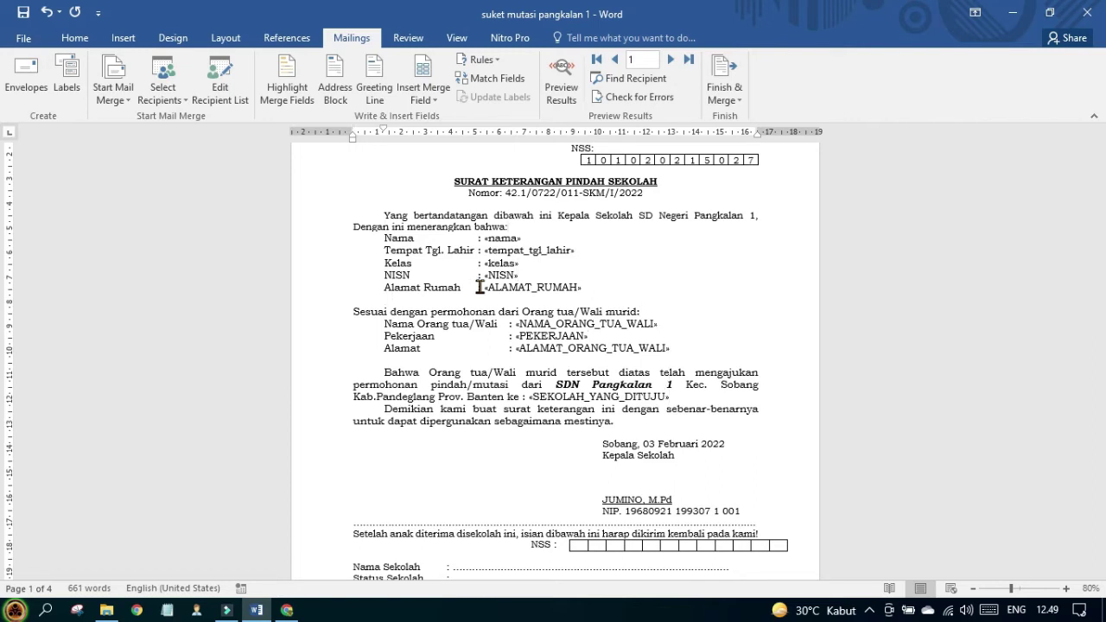
- Preview the merge results in the letter and step forward through the recipient records from 1 to 6
{"action": "left_click", "coordinate": [563, 97]}
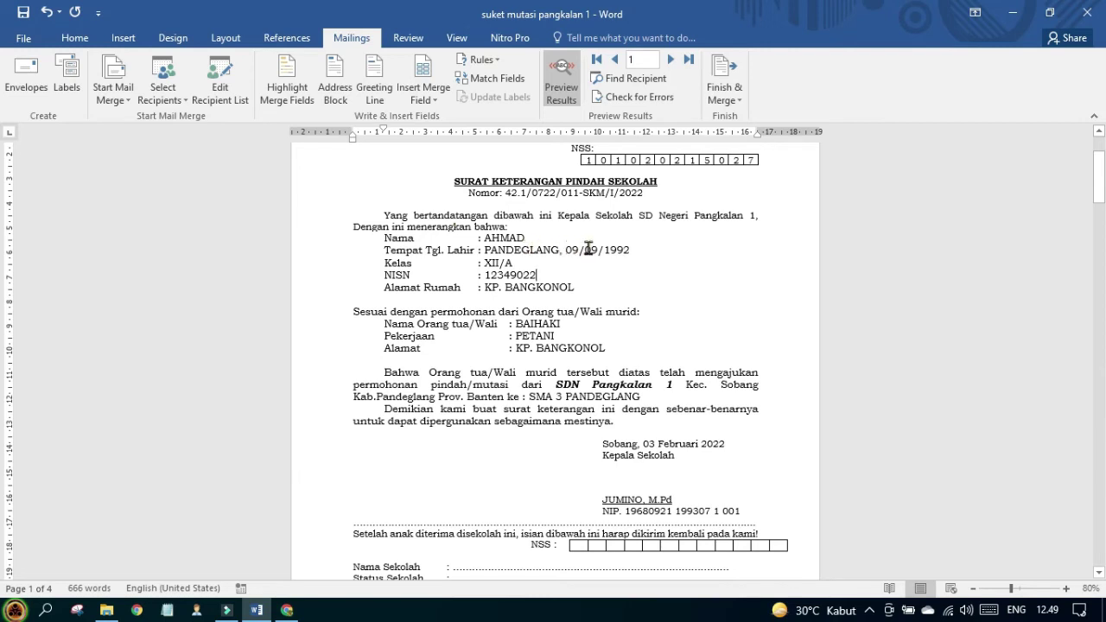
{"action": "left_click", "coordinate": [672, 60]}
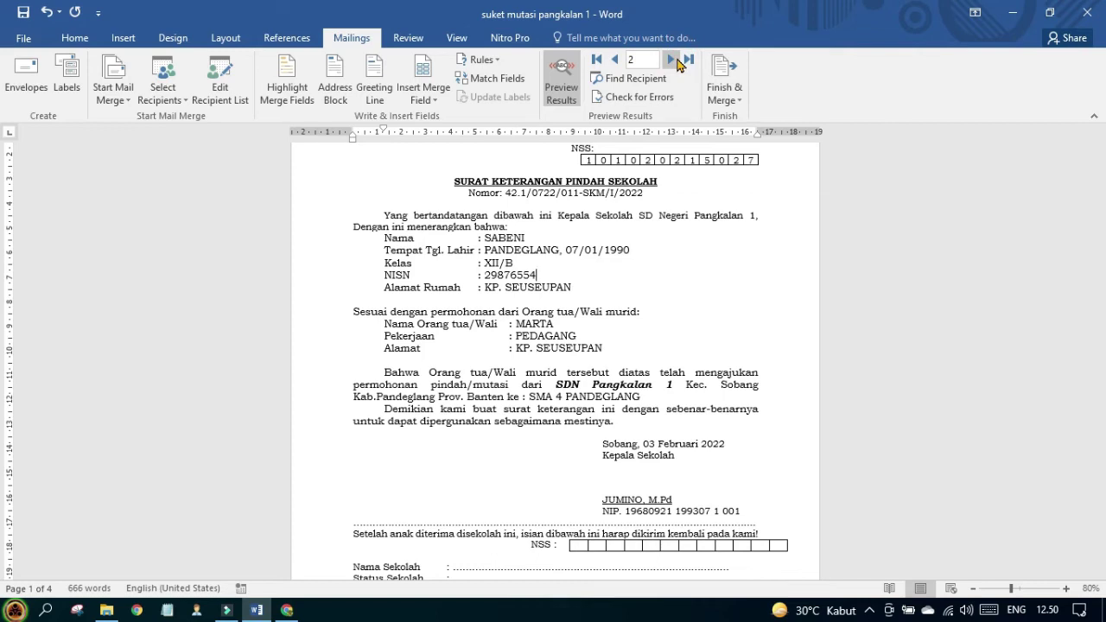
{"action": "left_click", "coordinate": [678, 62]}
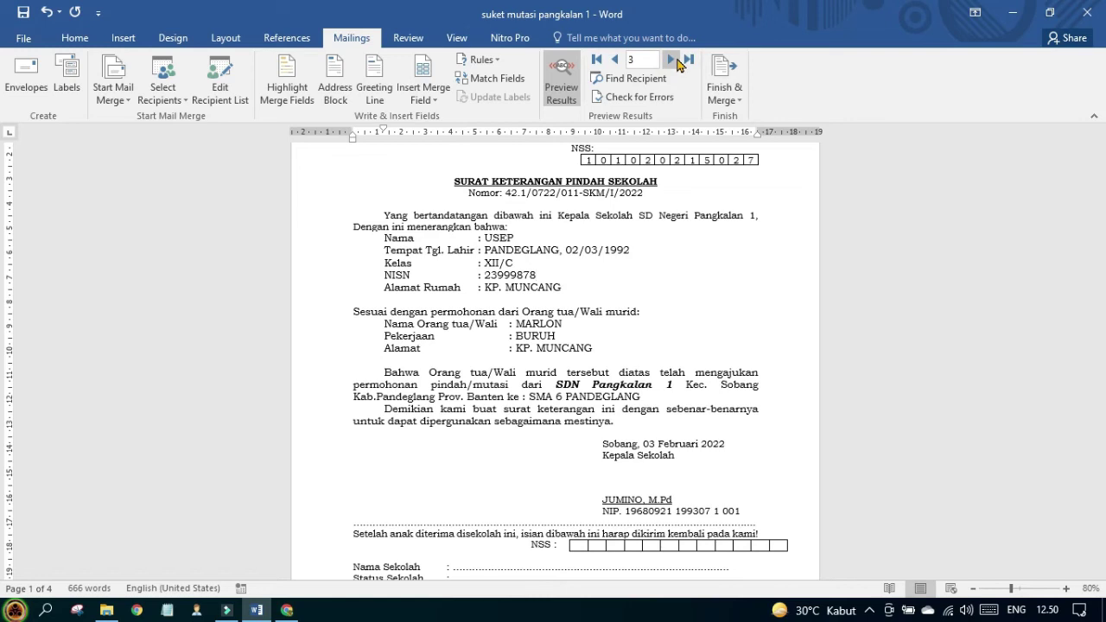
{"action": "left_click", "coordinate": [678, 63]}
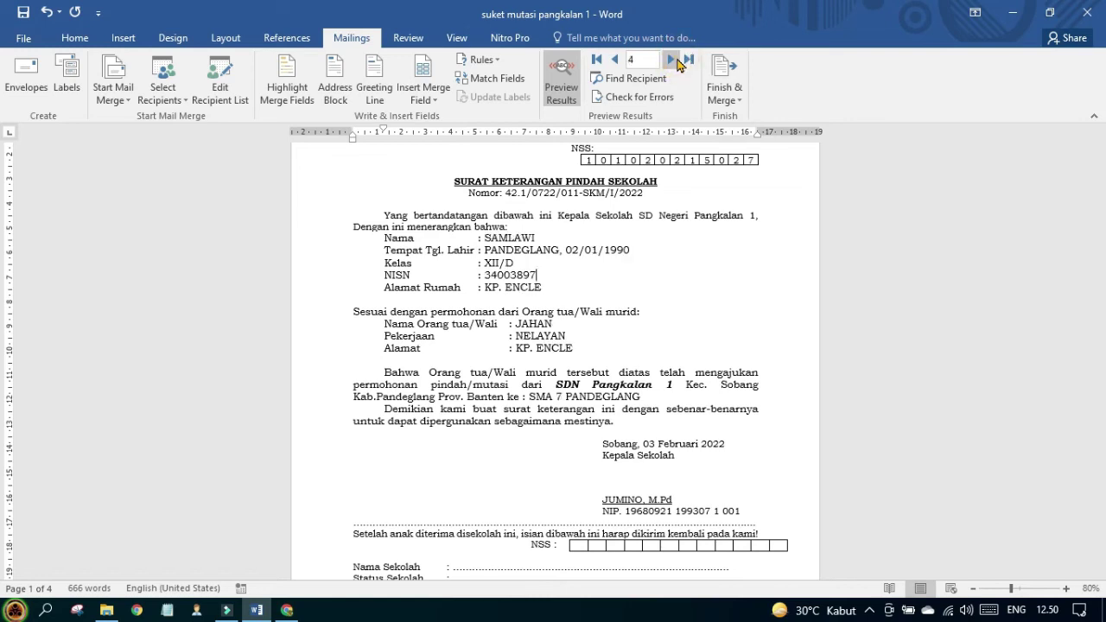
{"action": "left_click", "coordinate": [679, 63]}
{"action": "left_click", "coordinate": [678, 62]}
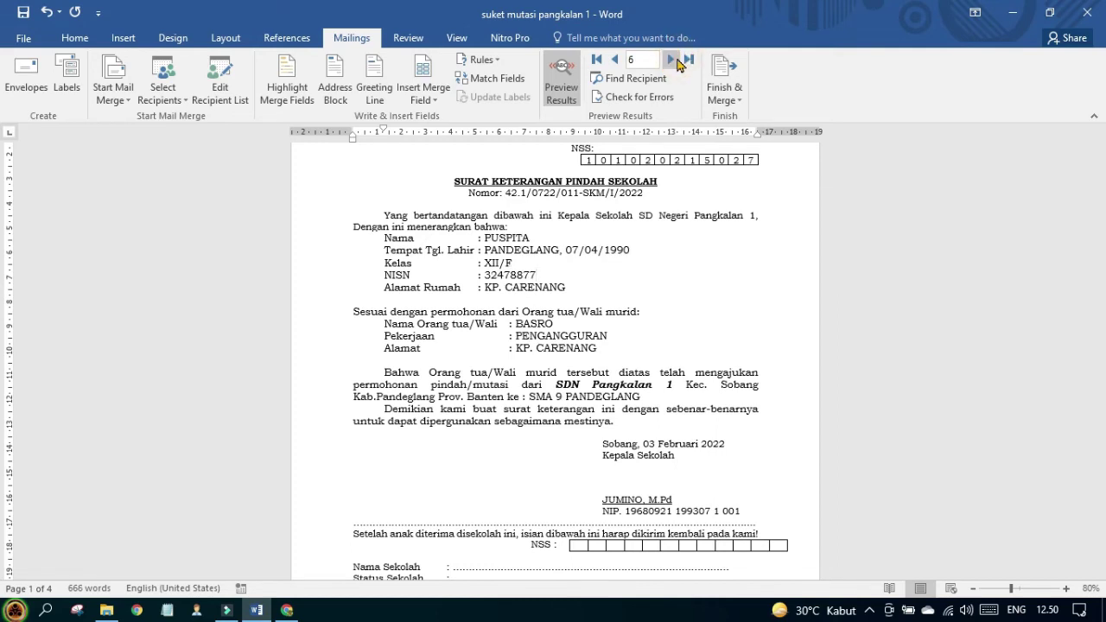
- Step the preview back to record 2 and forward again to record 6, then return the cursor to the letter's beginning
{"action": "left_click", "coordinate": [616, 61]}
{"action": "left_click", "coordinate": [615, 61]}
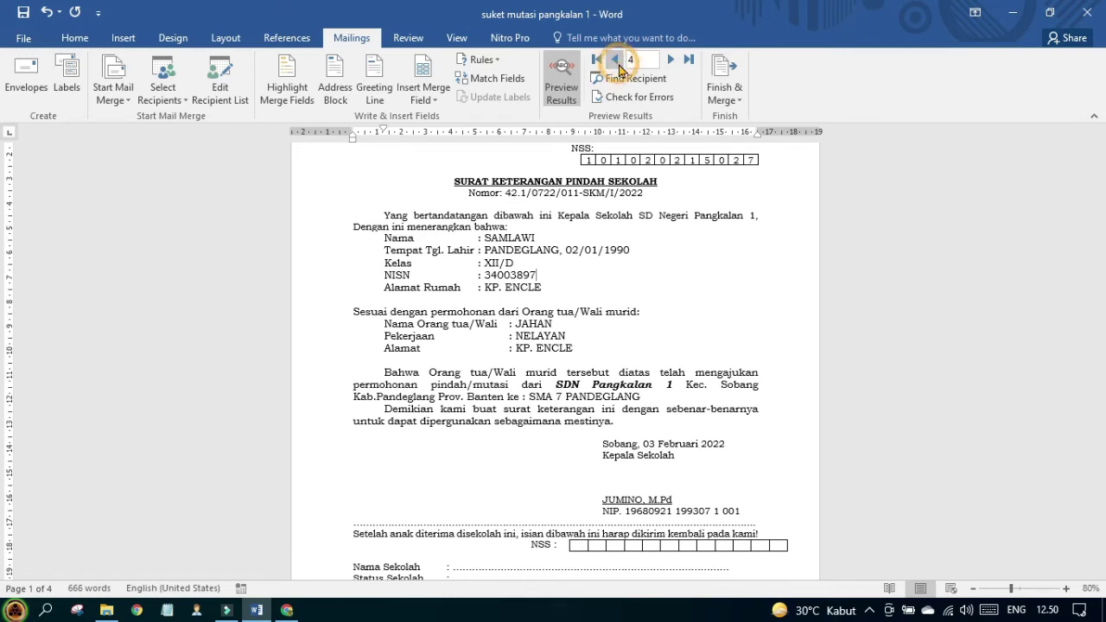
{"action": "left_click", "coordinate": [618, 64]}
{"action": "left_click", "coordinate": [616, 64]}
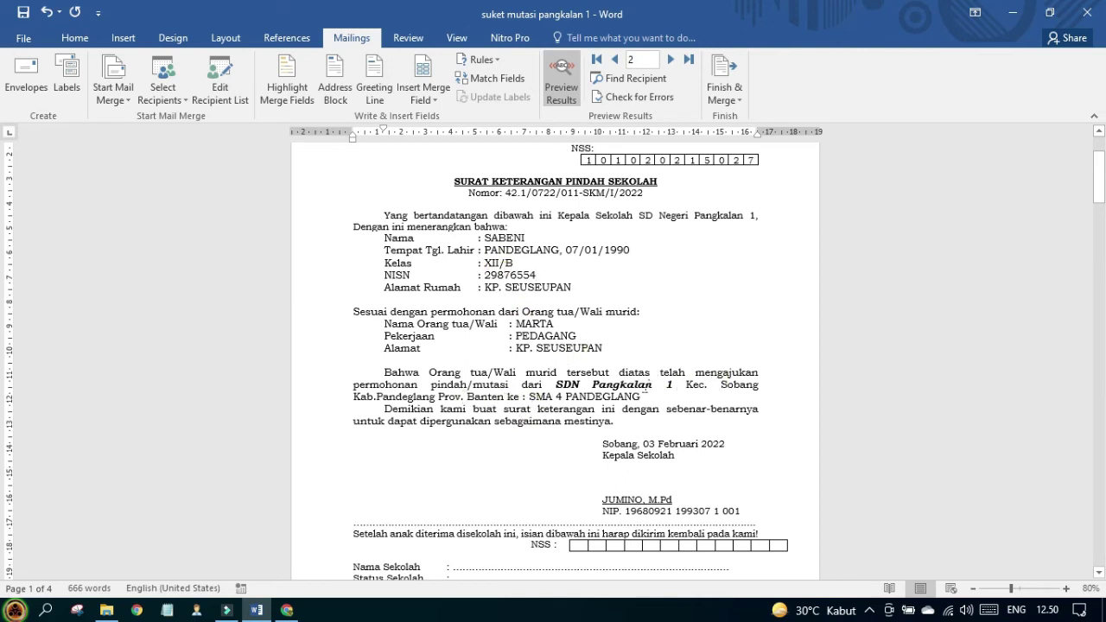
{"action": "left_click", "coordinate": [668, 59]}
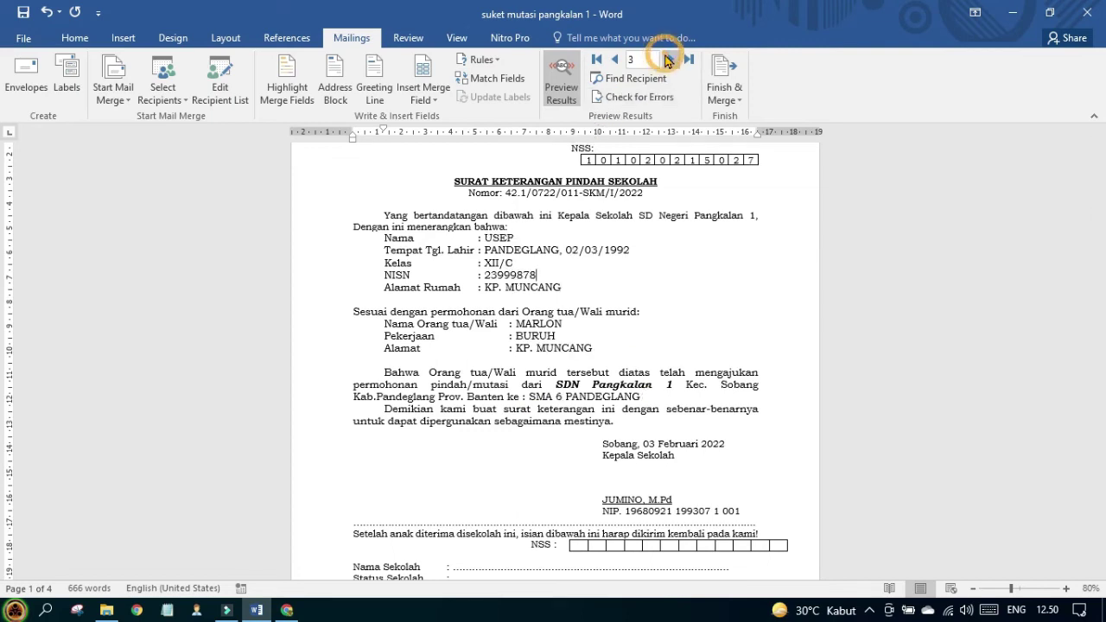
{"action": "left_click", "coordinate": [668, 59]}
{"action": "left_click", "coordinate": [668, 59]}
{"action": "left_click", "coordinate": [668, 59]}
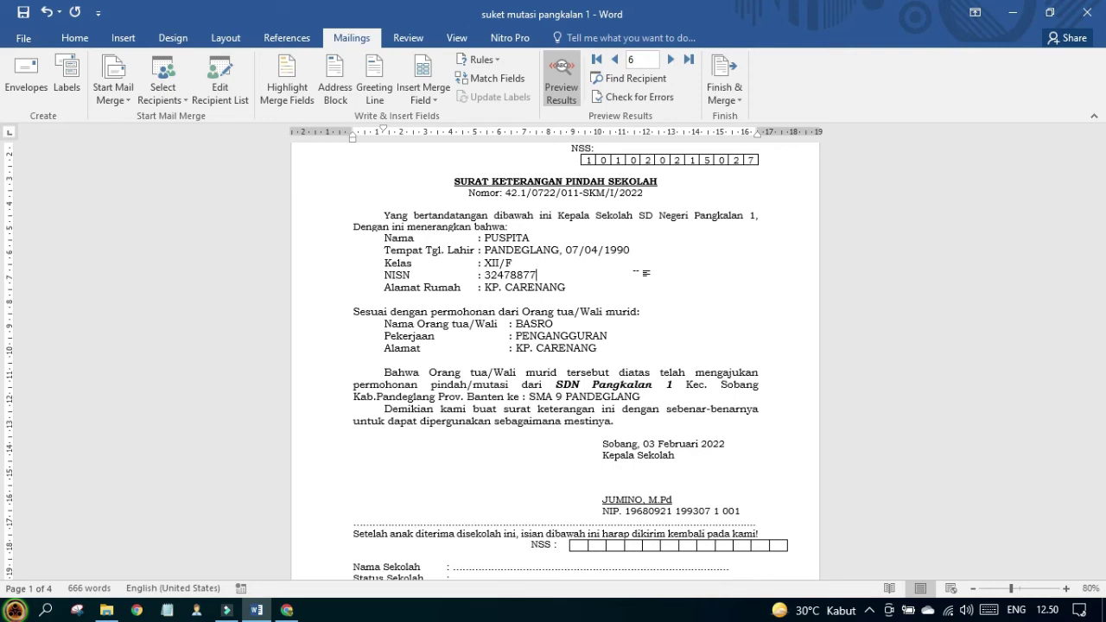
{"action": "key", "text": "ctrl+Home"}
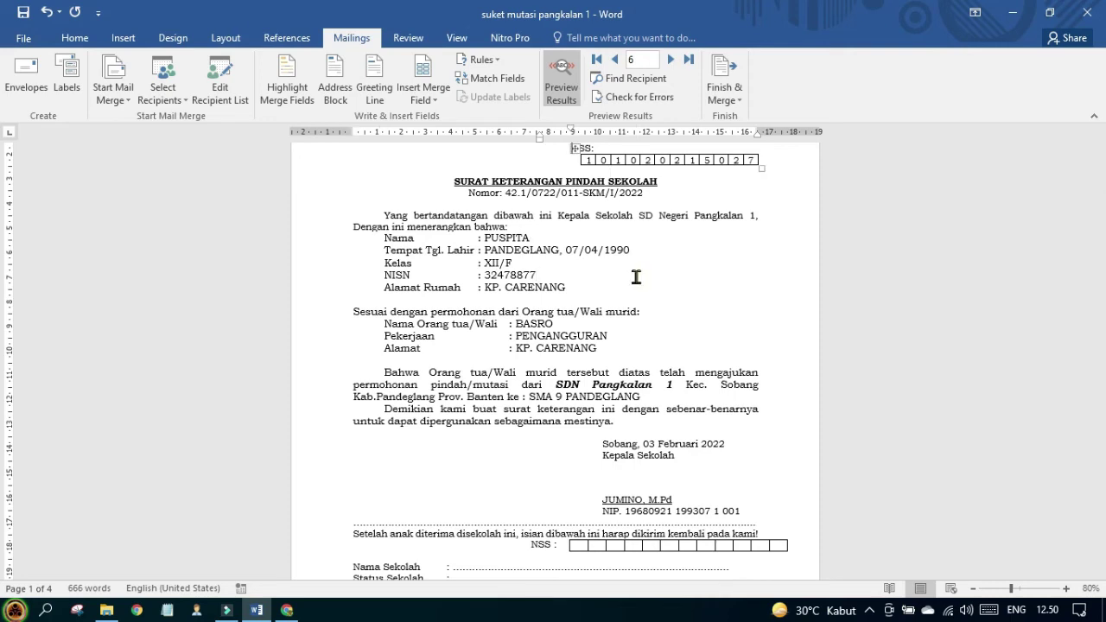